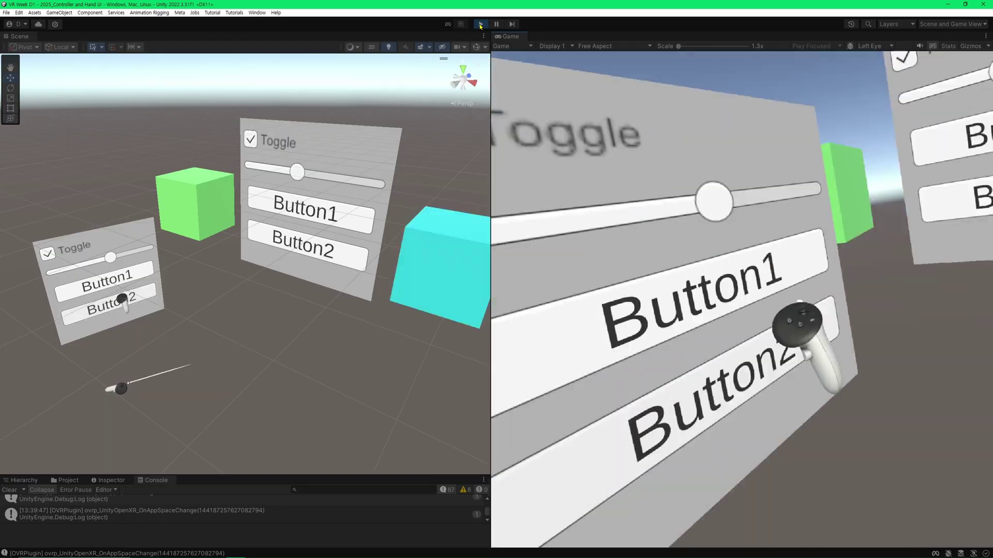
# Step: Exit Play mode to edit the 2025_Controller and Hand UI scene again
pyautogui.click(481, 24)
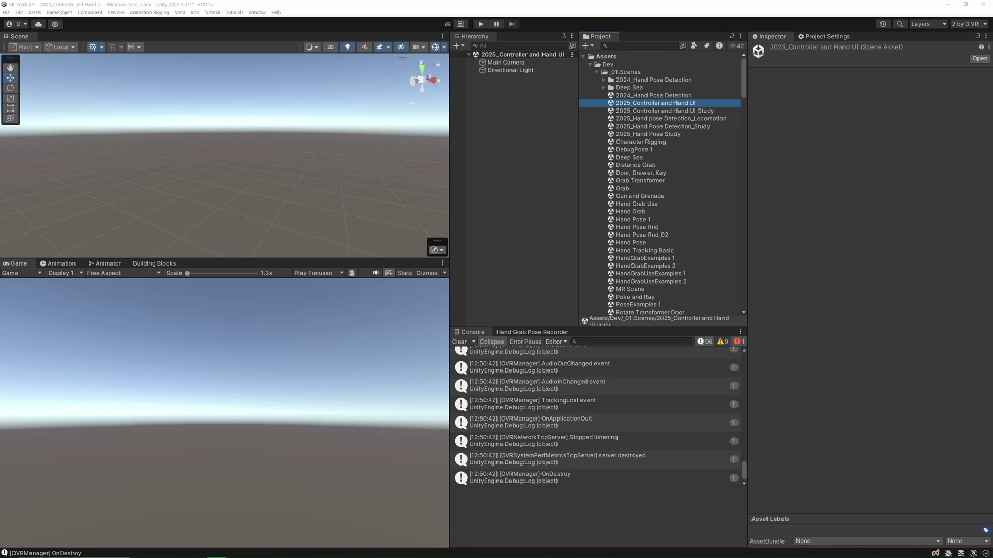
# Step: Delete the Main Camera from the scene and bring up the Building Blocks catalog
pyautogui.click(510, 69)
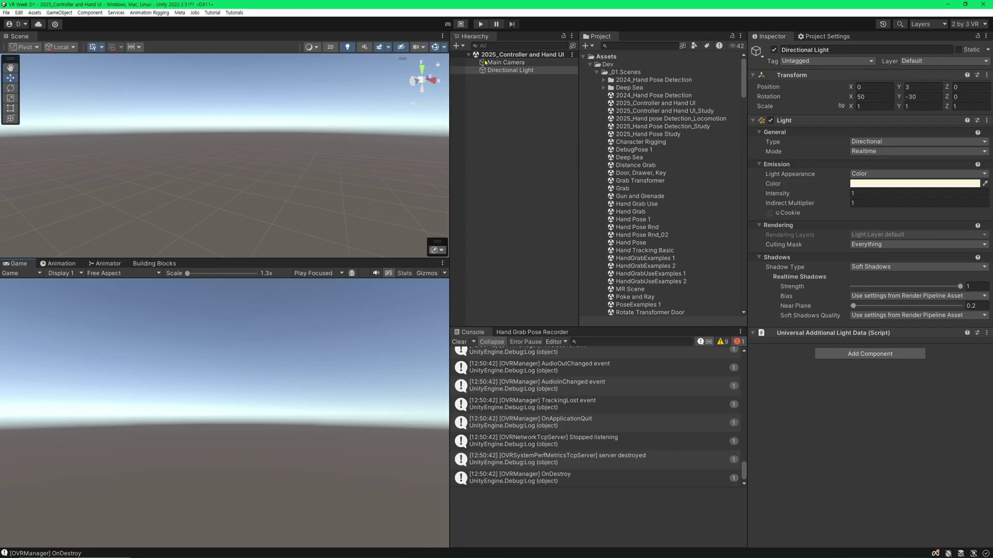
pyautogui.click(506, 62)
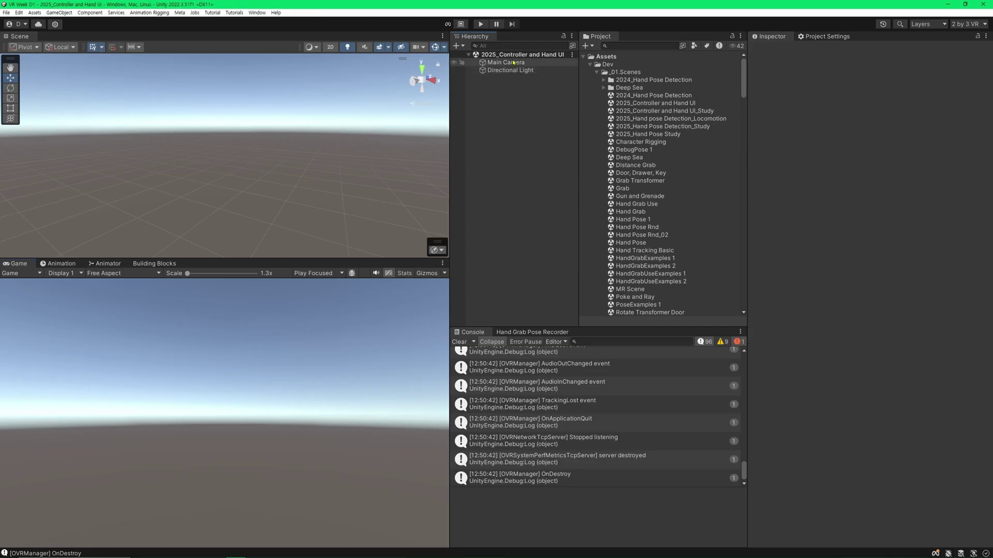
pyautogui.press('Delete')
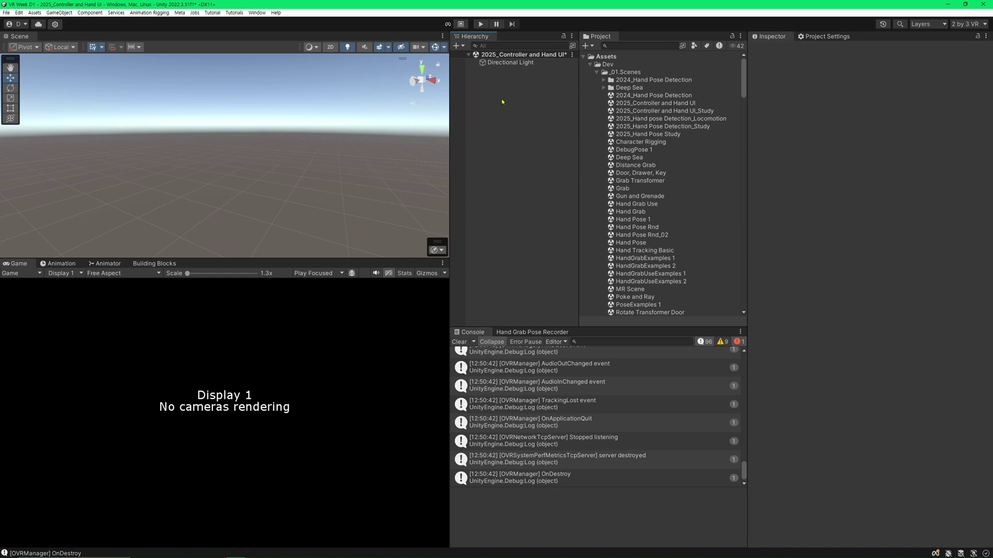
pyautogui.click(167, 265)
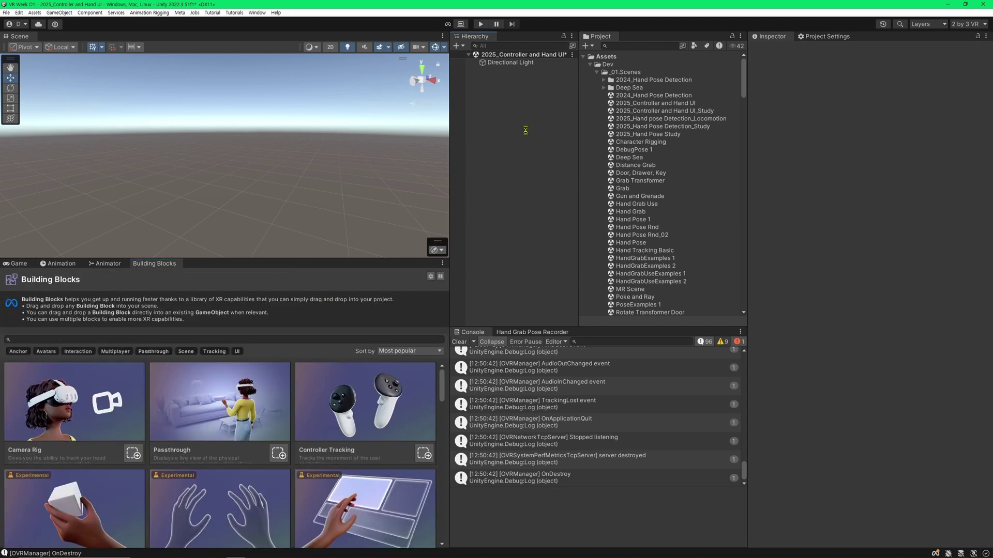
# Step: Add the Camera Rig, Controller Tracking and Grab Interaction building blocks to the scene
pyautogui.moveTo(92, 428); pyautogui.dragTo(527, 133)
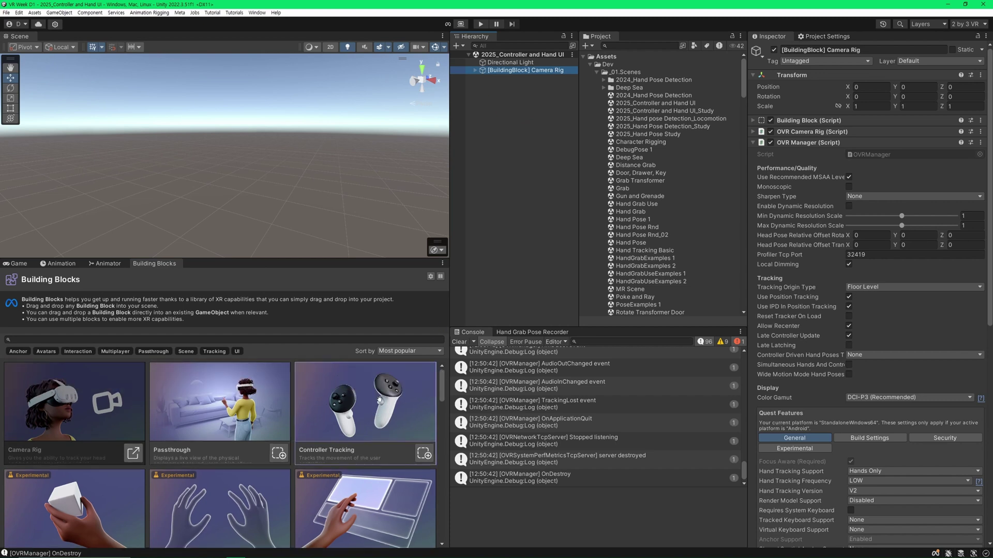
pyautogui.moveTo(377, 415)
pyautogui.mouseDown()
pyautogui.moveTo(517, 167)
pyautogui.moveTo(522, 182)
pyautogui.mouseUp()
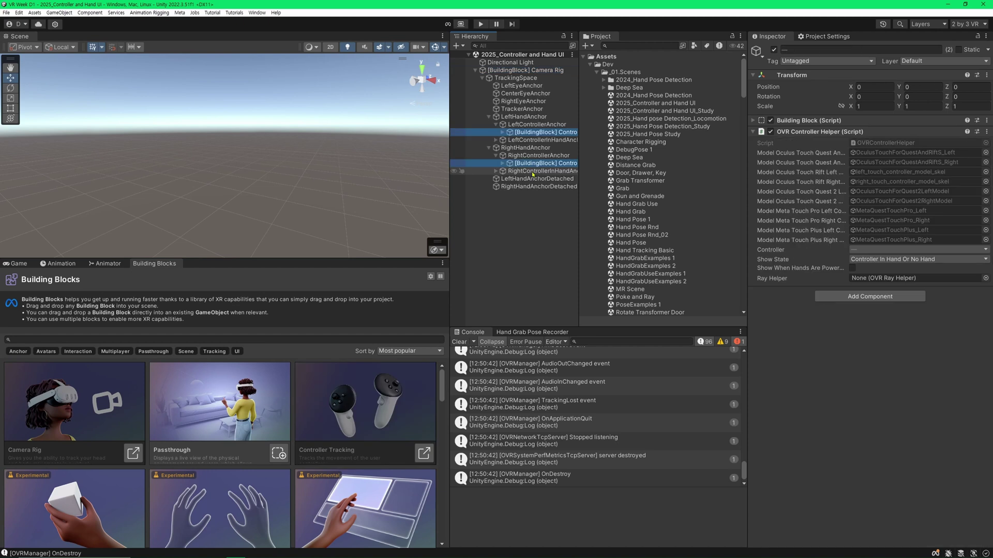
pyautogui.scroll(-2, 361, 372)
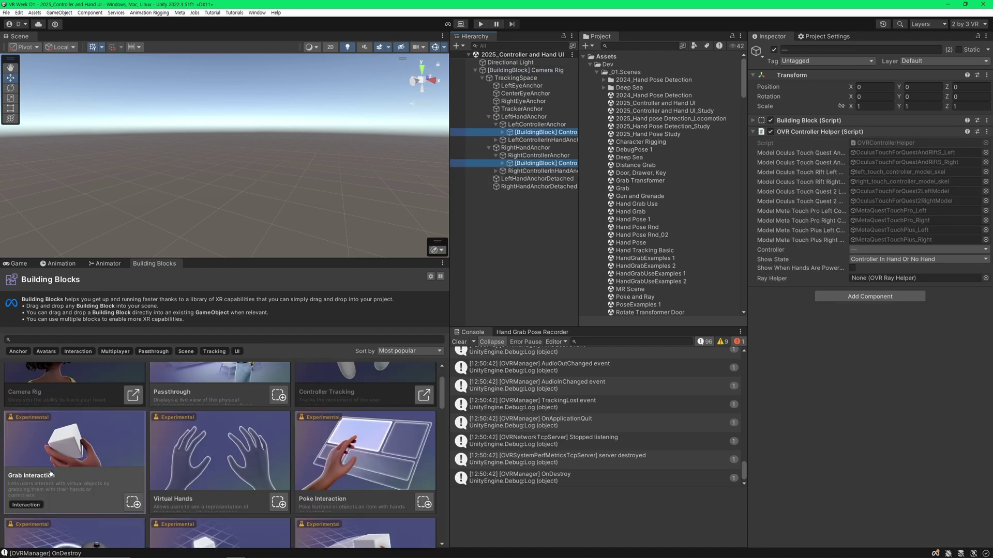
pyautogui.moveTo(72, 450)
pyautogui.mouseDown()
pyautogui.moveTo(525, 216)
pyautogui.moveTo(524, 238)
pyautogui.mouseUp()
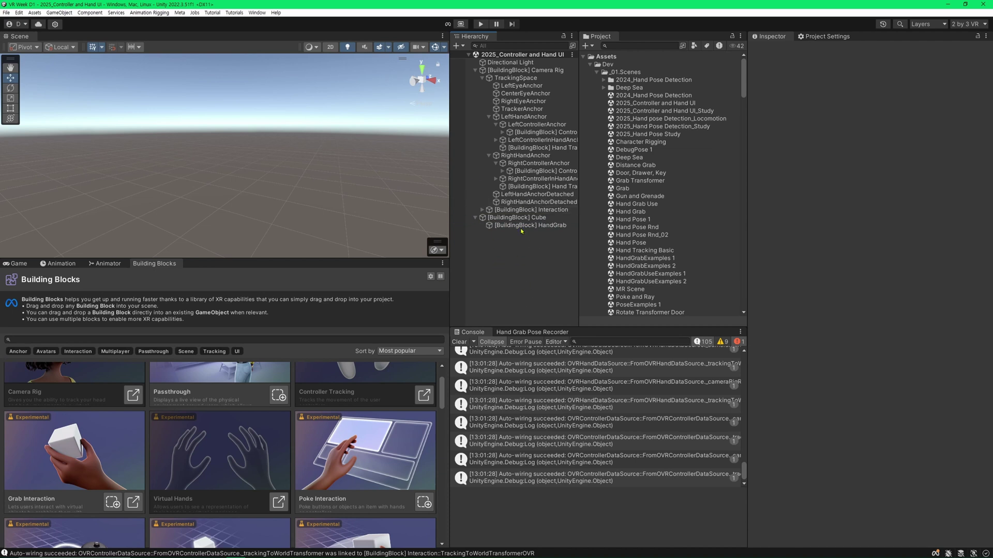
# Step: Delete the sample grab Cube that came with the interaction block
pyautogui.click(536, 219)
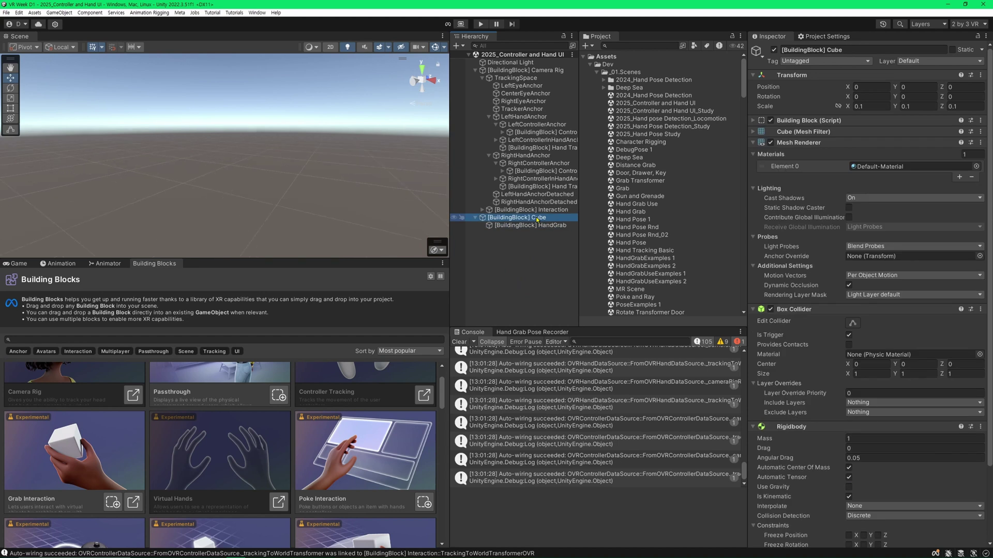
pyautogui.doubleClick(536, 219)
pyautogui.click(541, 227)
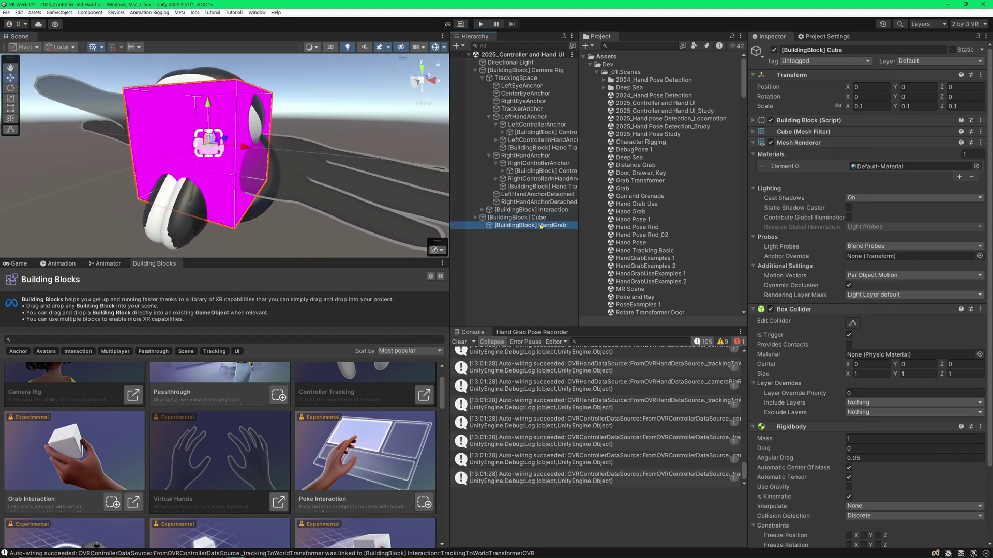
pyautogui.click(538, 217)
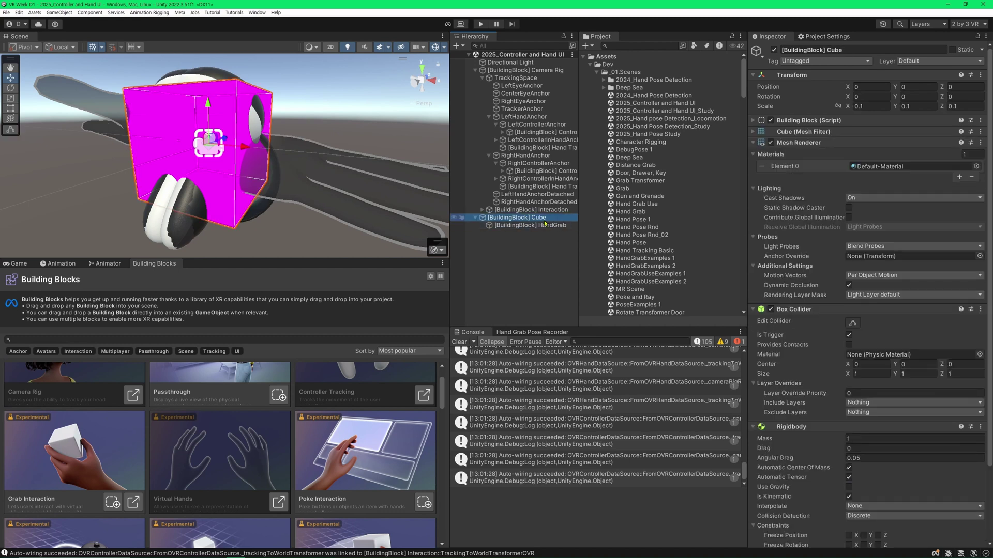
pyautogui.press('Delete')
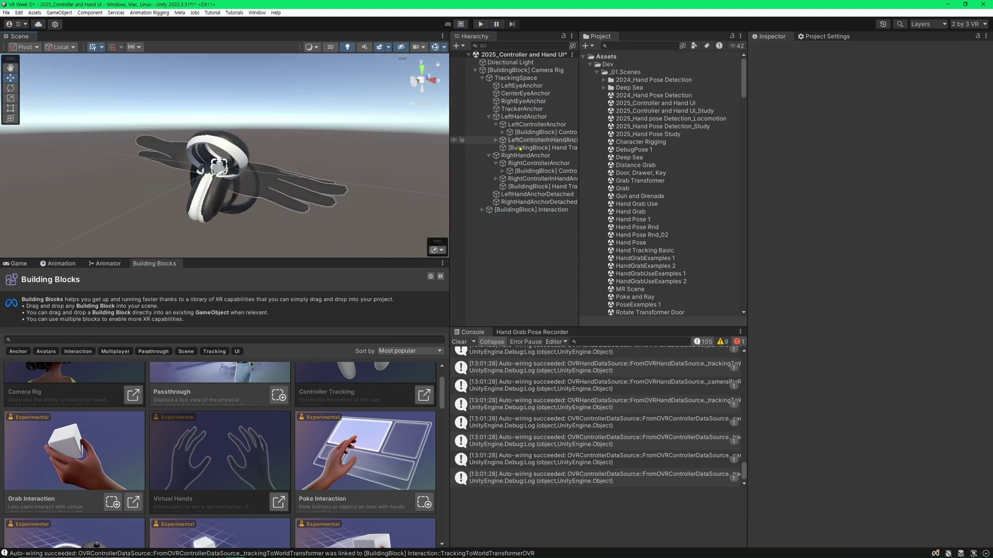
# Step: Collapse the Camera Rig branches and expand Interaction's hand and controller branches
pyautogui.click(538, 163)
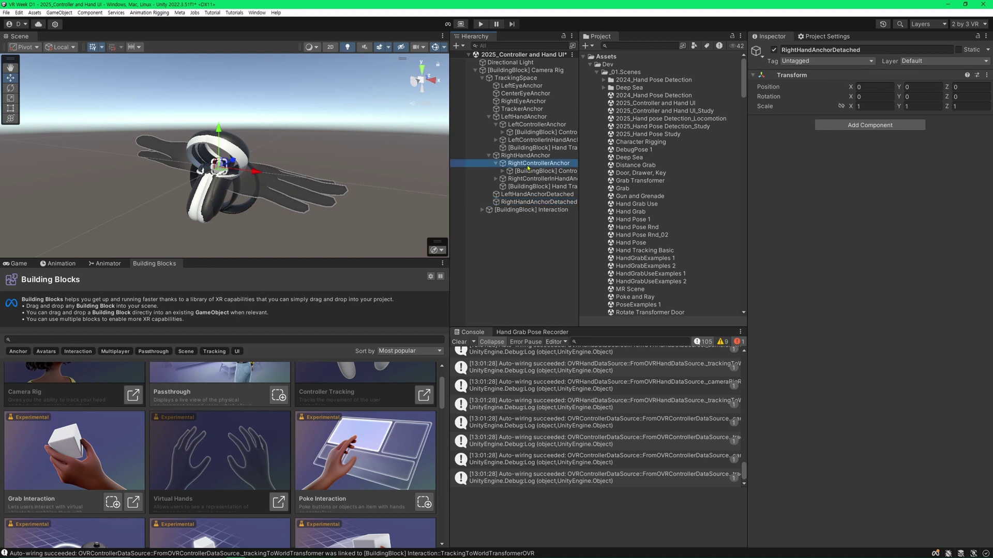
pyautogui.click(509, 149)
pyautogui.click(483, 78)
pyautogui.click(538, 70)
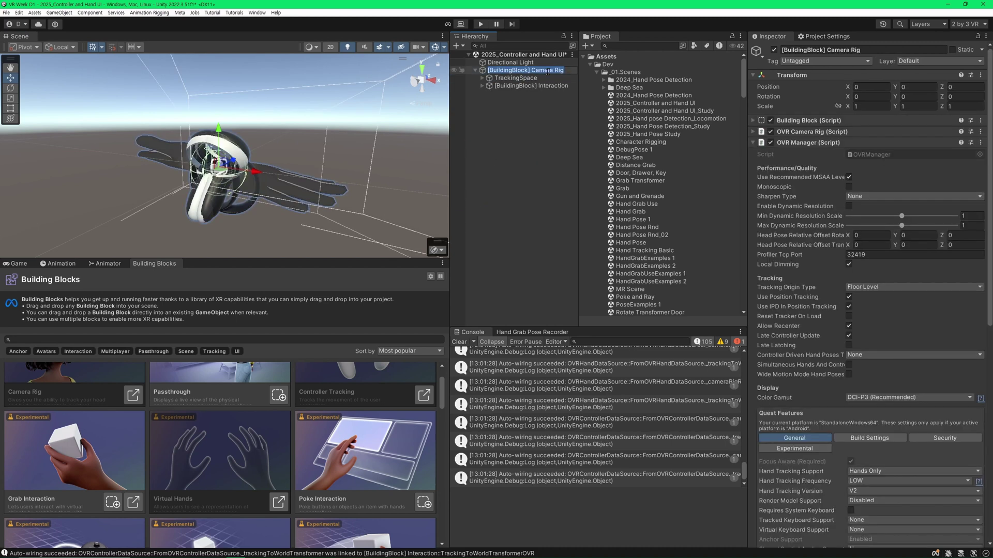
pyautogui.click(540, 85)
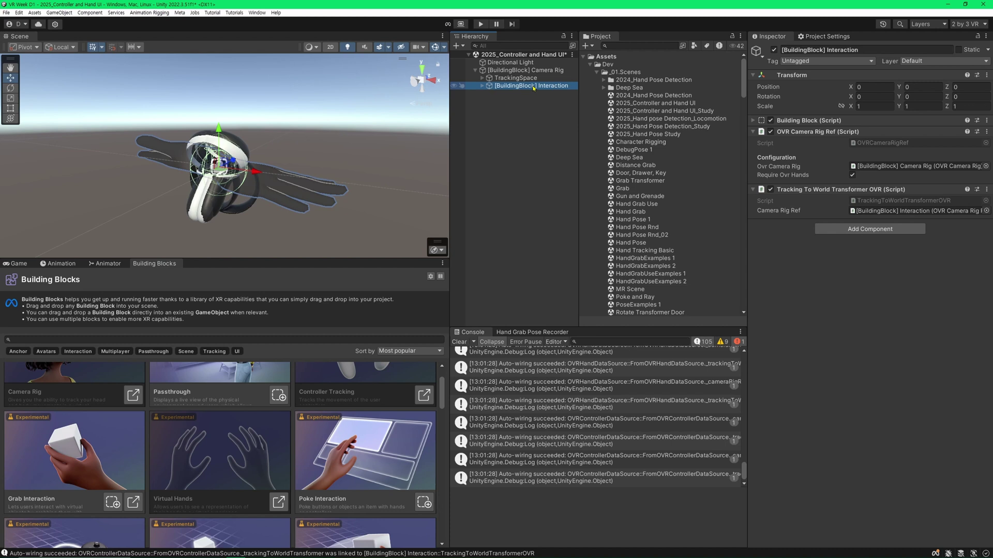
pyautogui.press('Right')
pyautogui.click(535, 102)
pyautogui.press('Right')
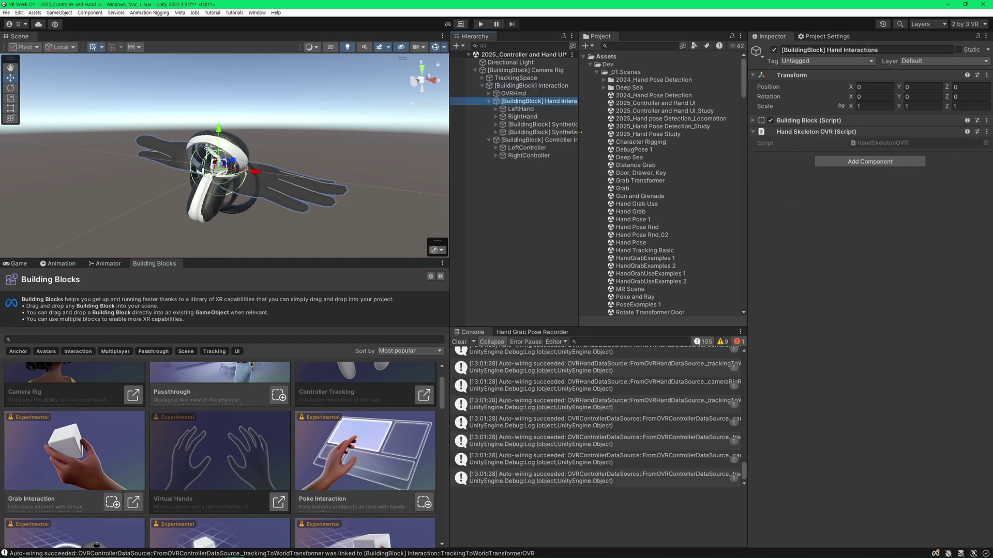
pyautogui.moveTo(579, 112); pyautogui.dragTo(621, 111)
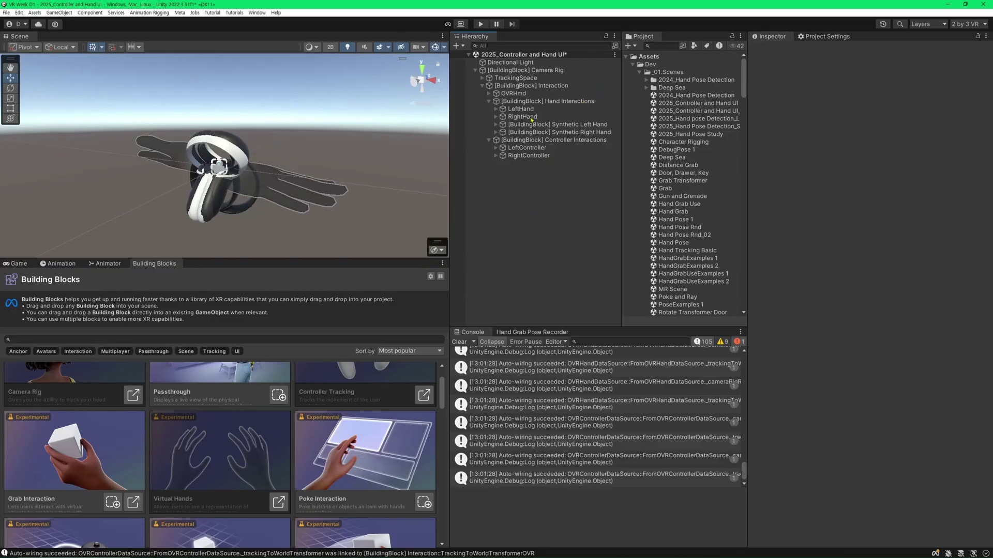
# Step: Expand RightHand and RightController to reveal HandGrabInteractor and GrabInteractor
pyautogui.click(522, 117)
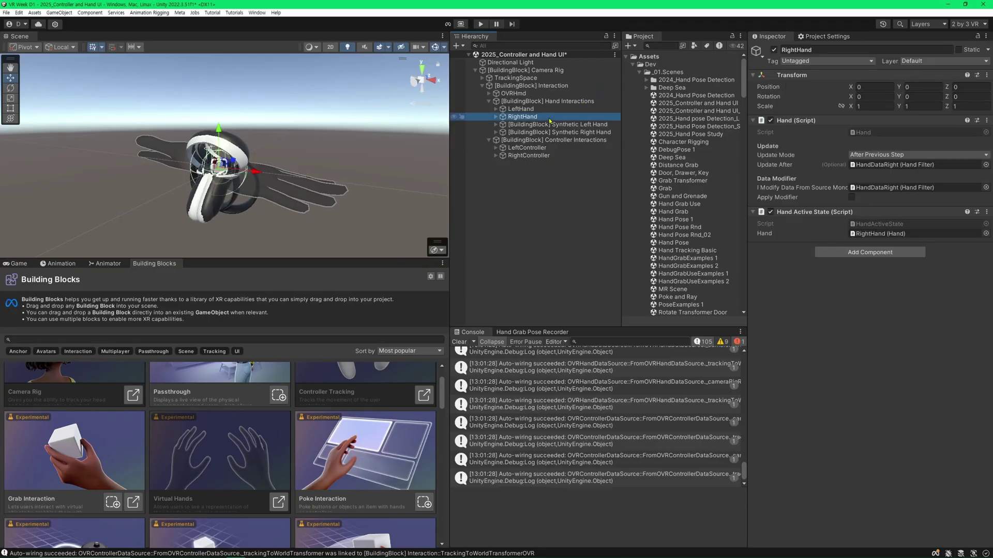
pyautogui.press('Right')
pyautogui.click(528, 186)
pyautogui.press('Right')
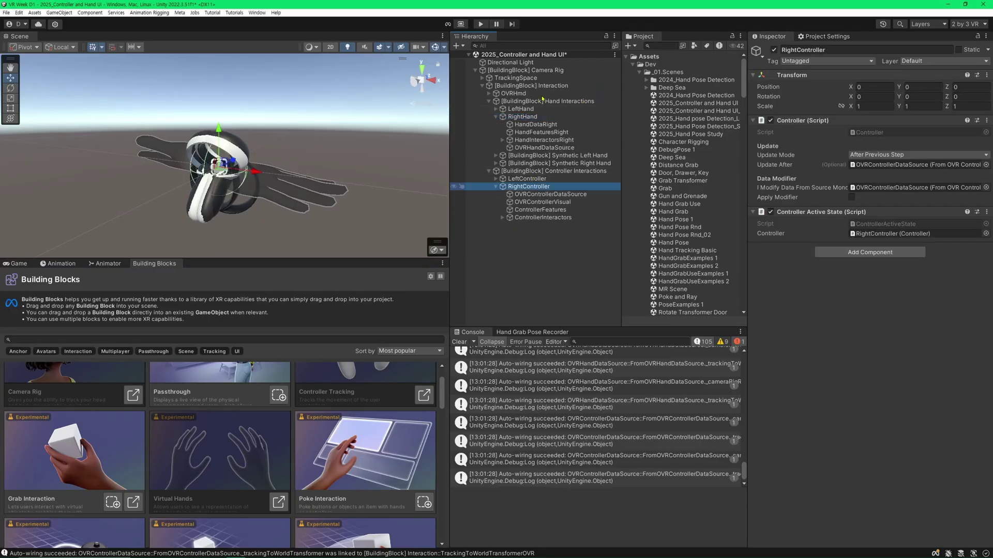
pyautogui.click(565, 219)
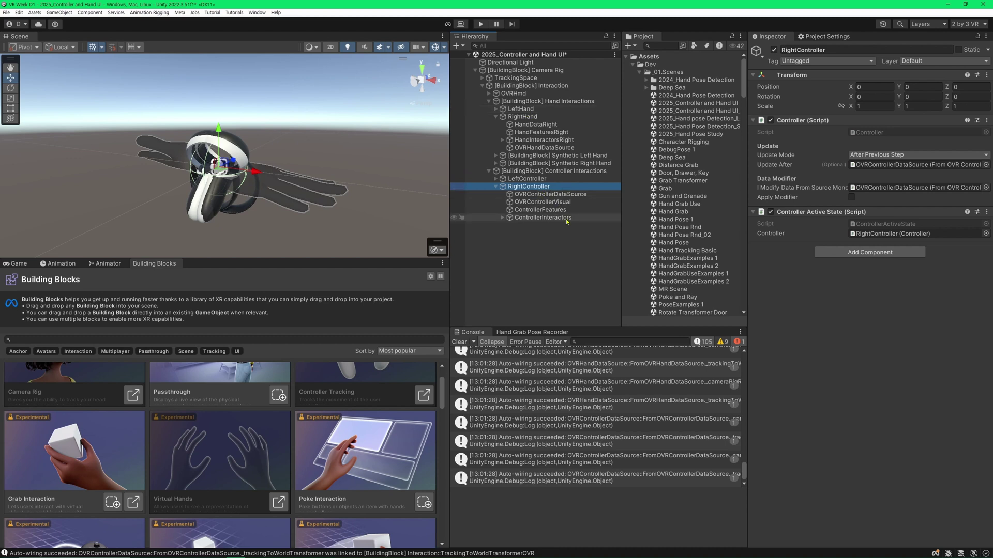
pyautogui.press('Right')
pyautogui.click(544, 139)
pyautogui.press('Right')
pyautogui.click(575, 271)
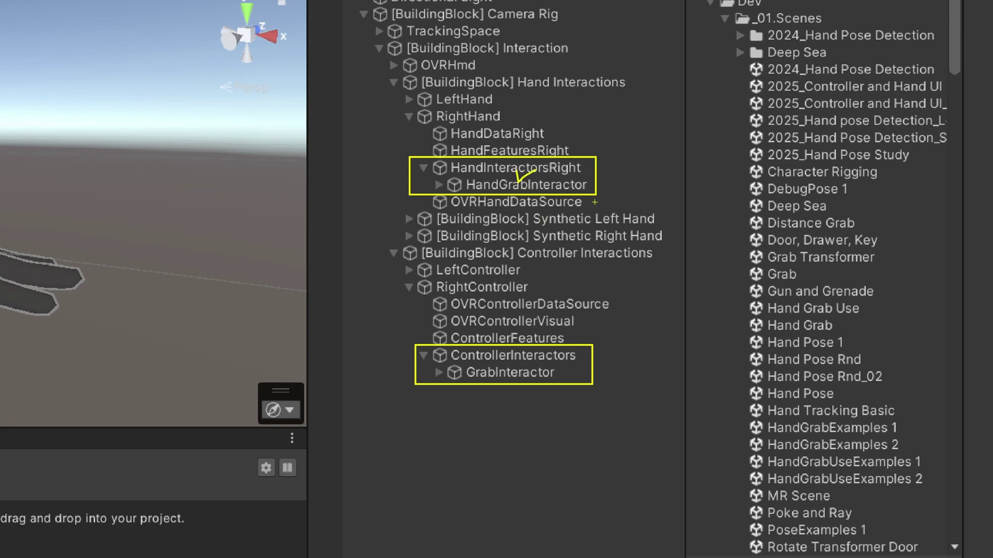
pyautogui.moveTo(531, 282); pyautogui.dragTo(554, 284)
pyautogui.moveTo(520, 368); pyautogui.dragTo(545, 373)
pyautogui.press('Escape')
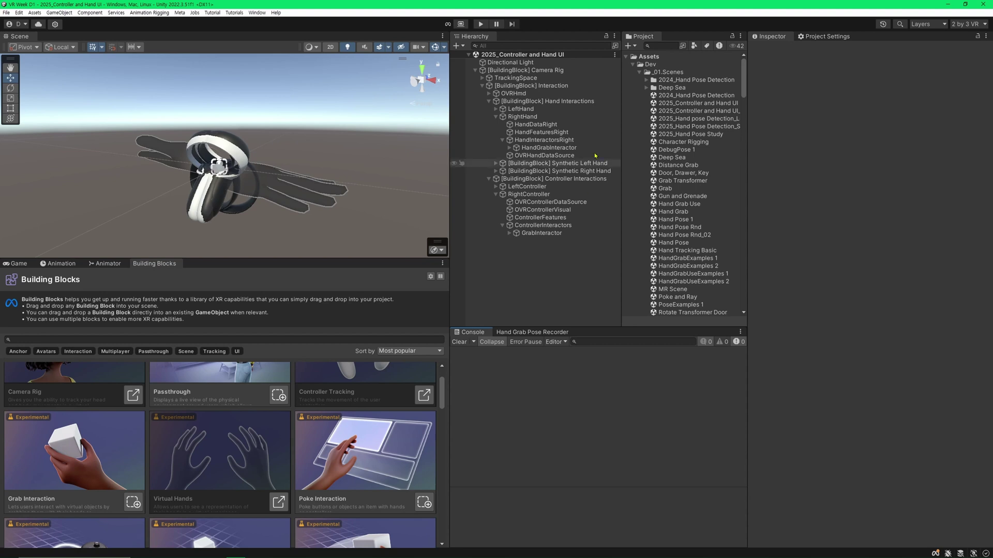
# Step: Add an XR UI Canvas, which also creates an EventSystem, from the Hierarchy create menu
pyautogui.click(456, 46)
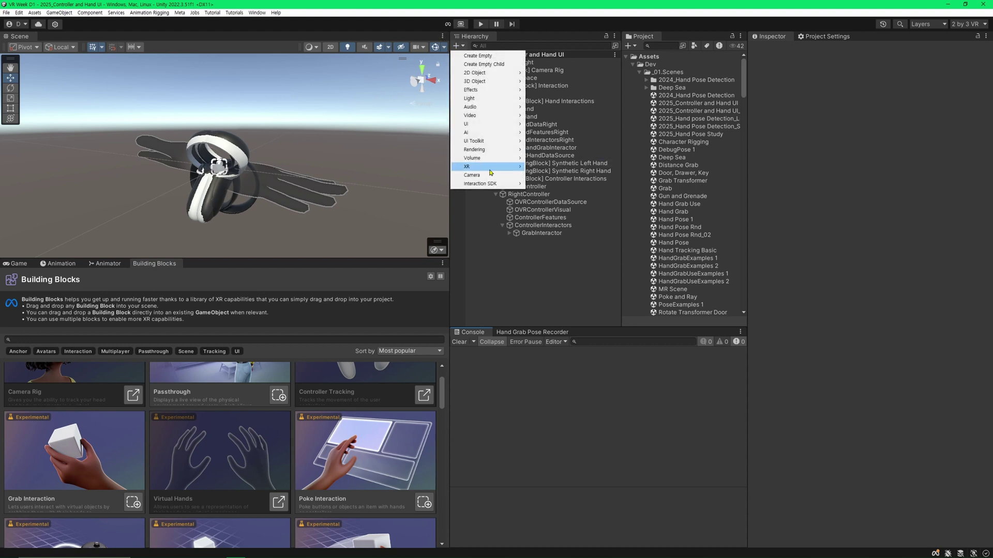
pyautogui.moveTo(490, 167)
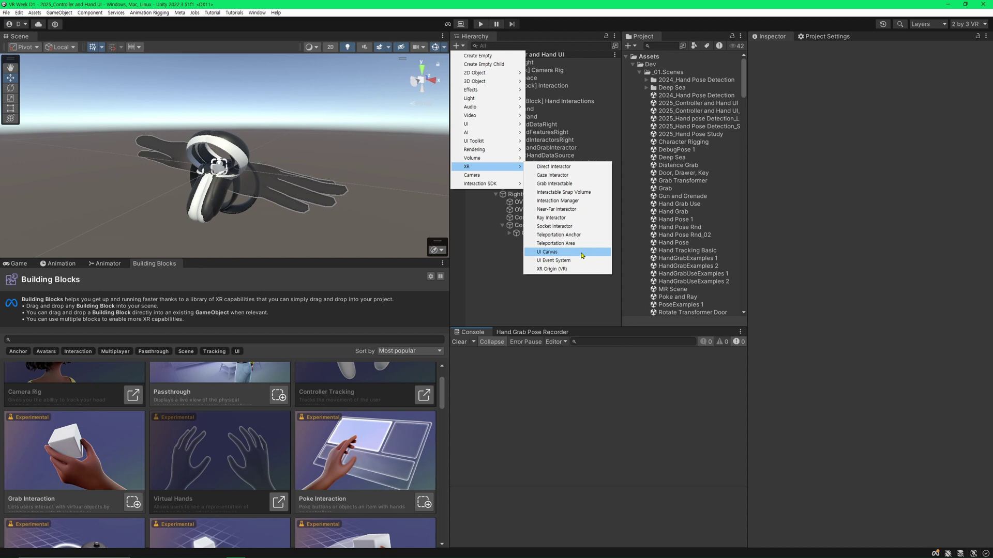
pyautogui.moveTo(473, 126)
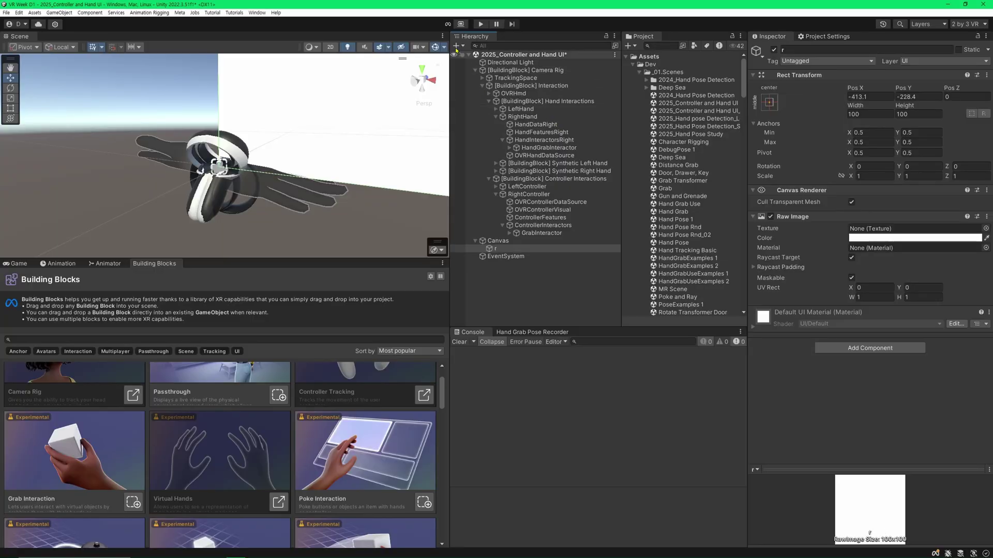
pyautogui.click(456, 46)
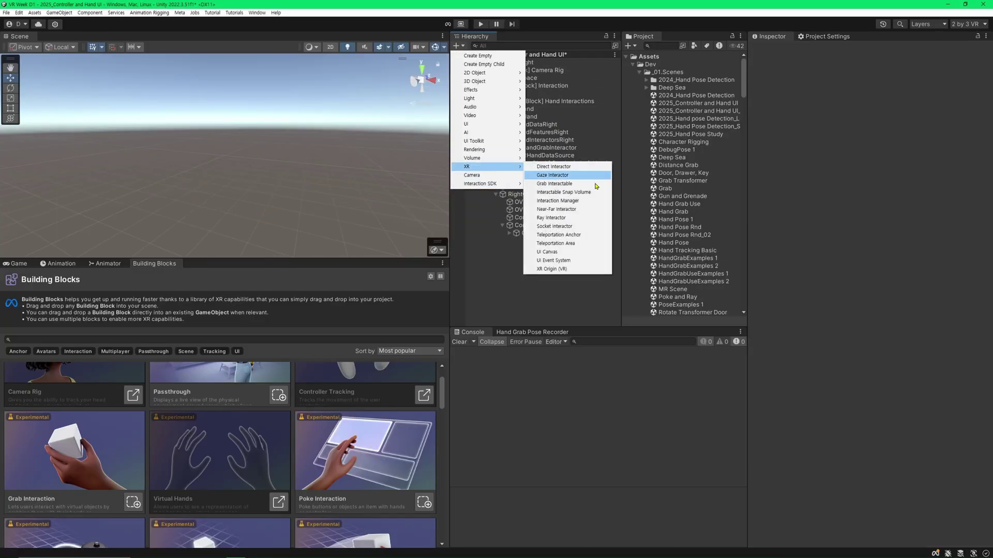
pyautogui.click(558, 252)
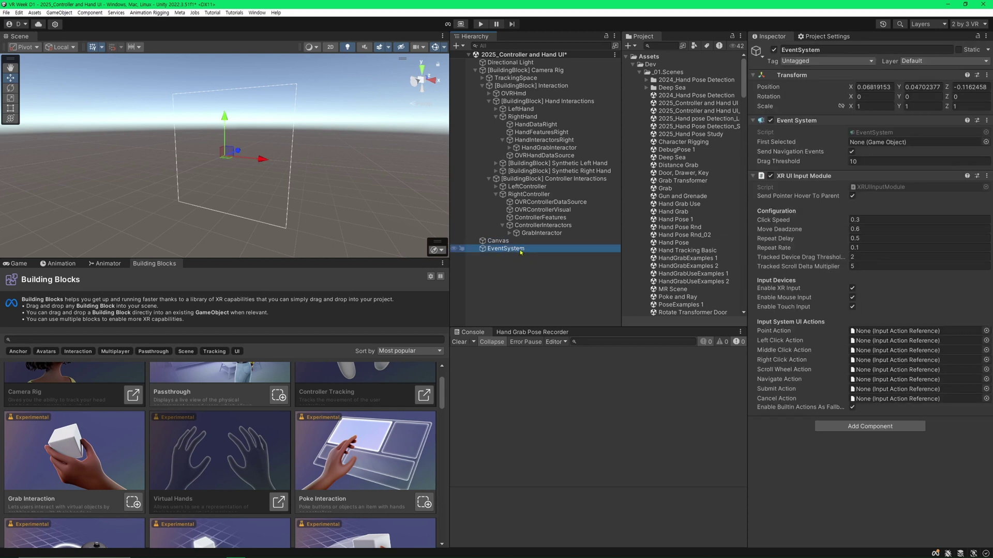
# Step: Set the Canvas to World Space with CenterEyeAnchor as event camera and show the Game view
pyautogui.click(496, 241)
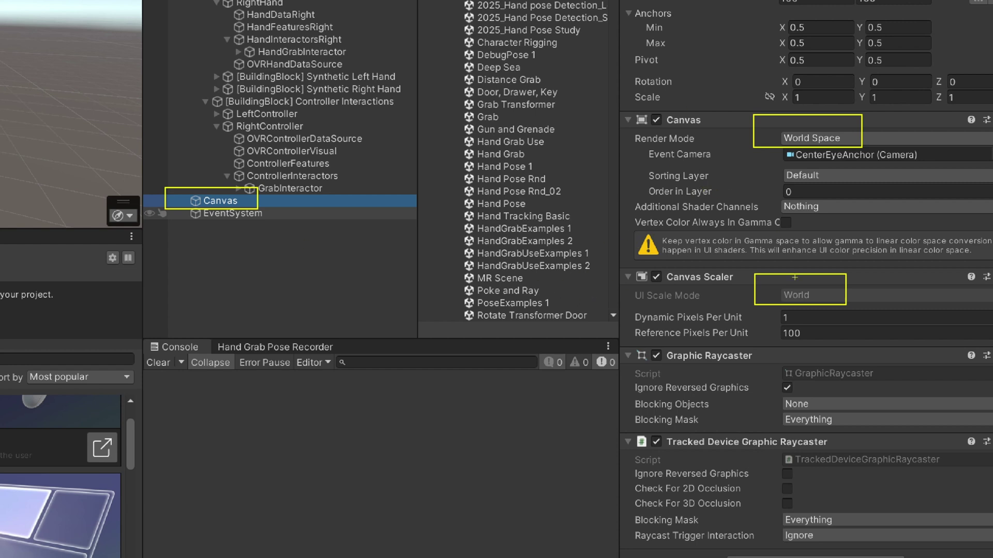
pyautogui.moveTo(795, 96); pyautogui.dragTo(872, 88)
pyautogui.moveTo(803, 236); pyautogui.dragTo(882, 236)
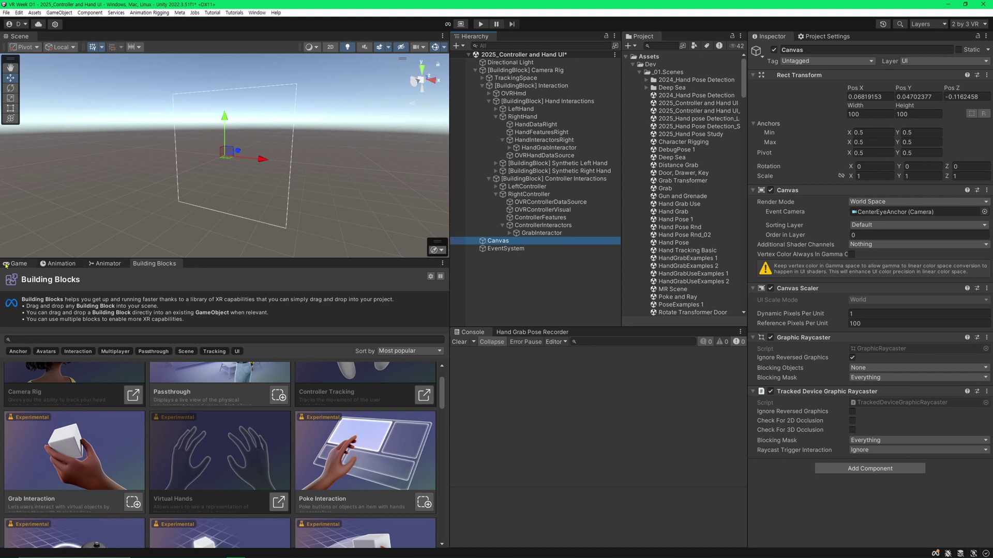
pyautogui.hotkey('ctrl', '2')
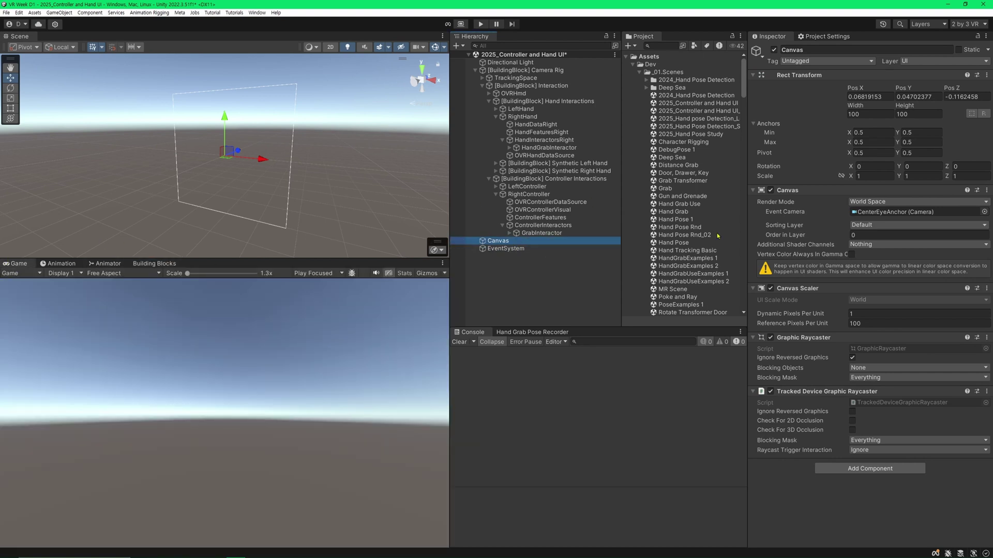
# Step: Reset the Canvas position to 0,0,0 and add an Image under it
pyautogui.click(986, 75)
pyautogui.click(926, 82)
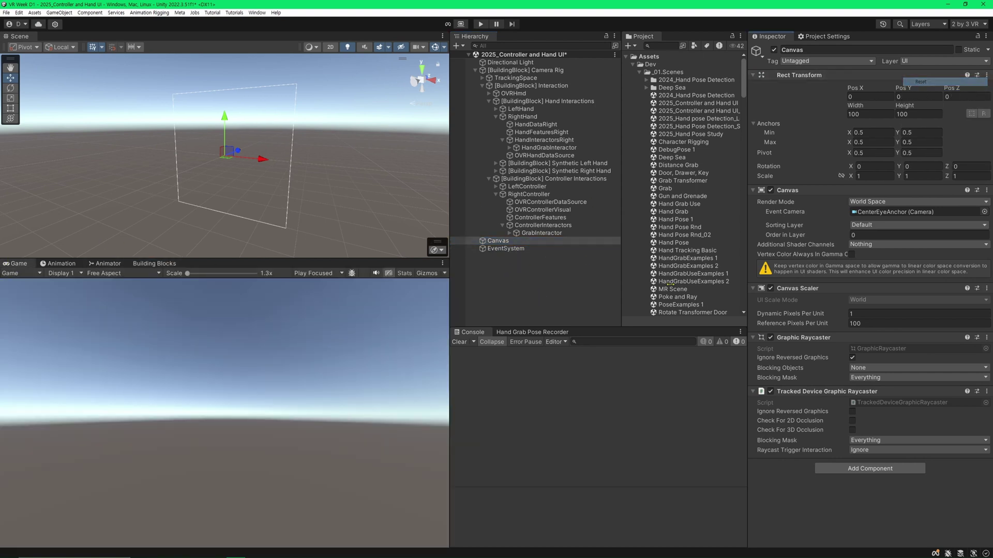
pyautogui.rightClick(506, 241)
pyautogui.moveTo(548, 422)
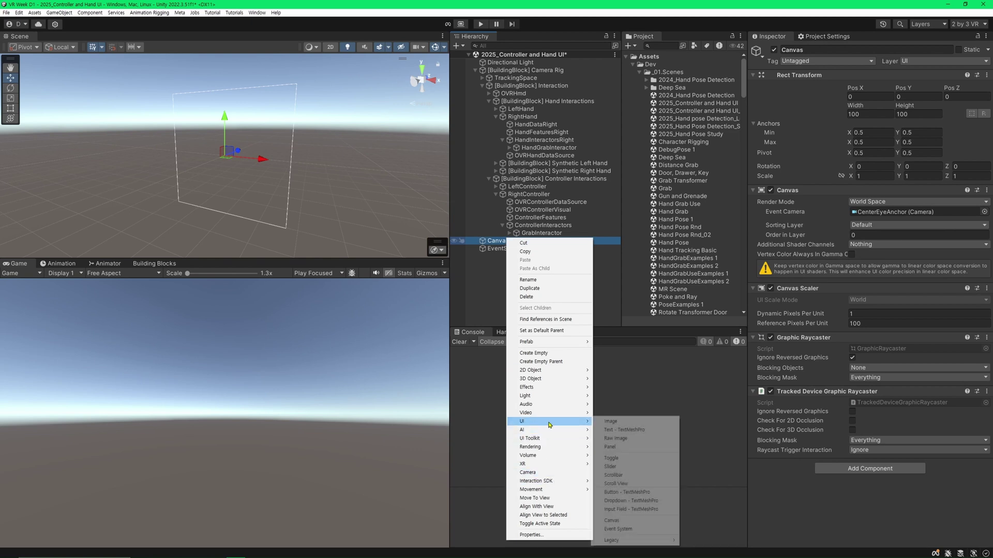
pyautogui.click(616, 423)
pyautogui.click(506, 281)
pyautogui.click(502, 248)
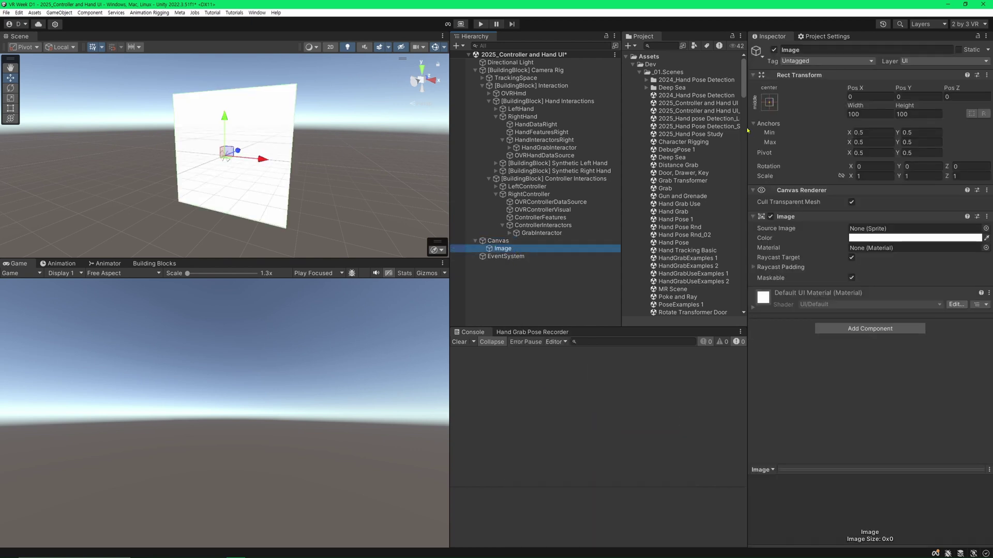
# Step: Stretch the Image to fill the Canvas and tint it grey
pyautogui.click(769, 101)
pyautogui.keyDown('alt'); pyautogui.click(873, 252); pyautogui.keyUp('alt')
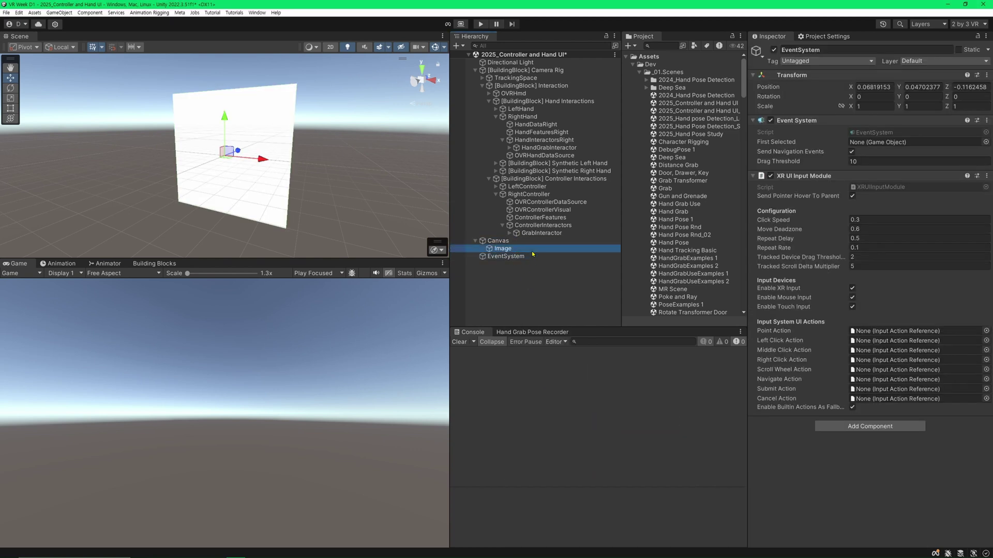
pyautogui.click(940, 239)
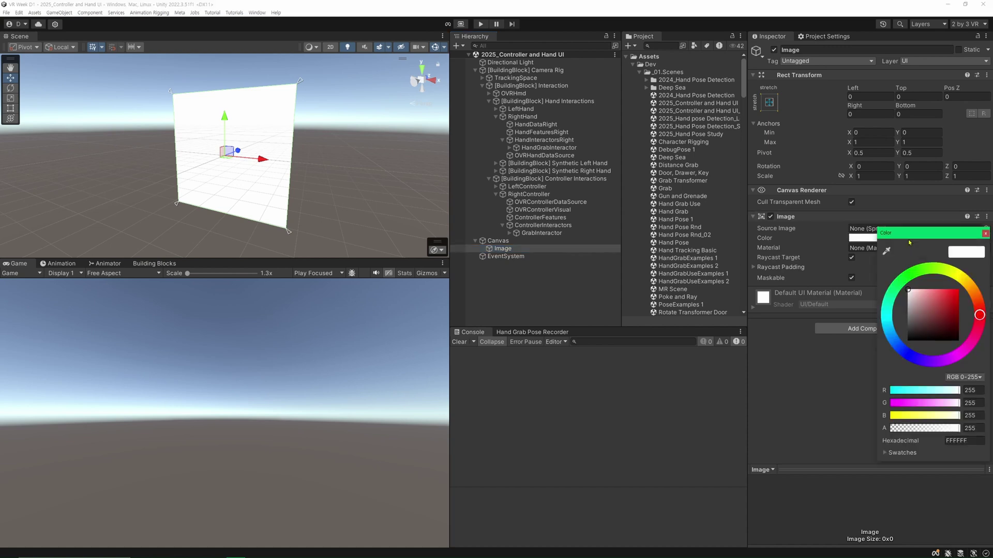
pyautogui.moveTo(908, 290); pyautogui.dragTo(908, 312)
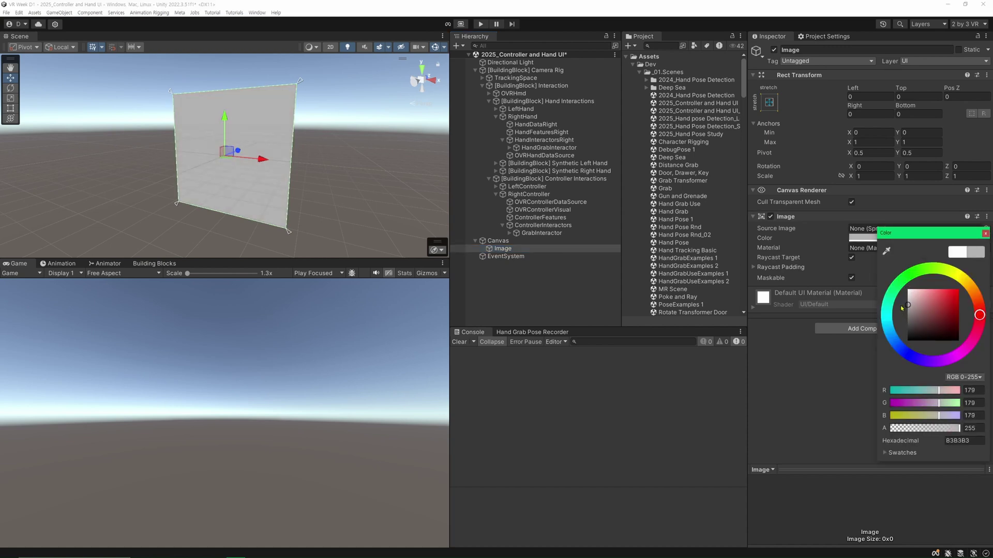
pyautogui.click(552, 241)
pyautogui.click(548, 248)
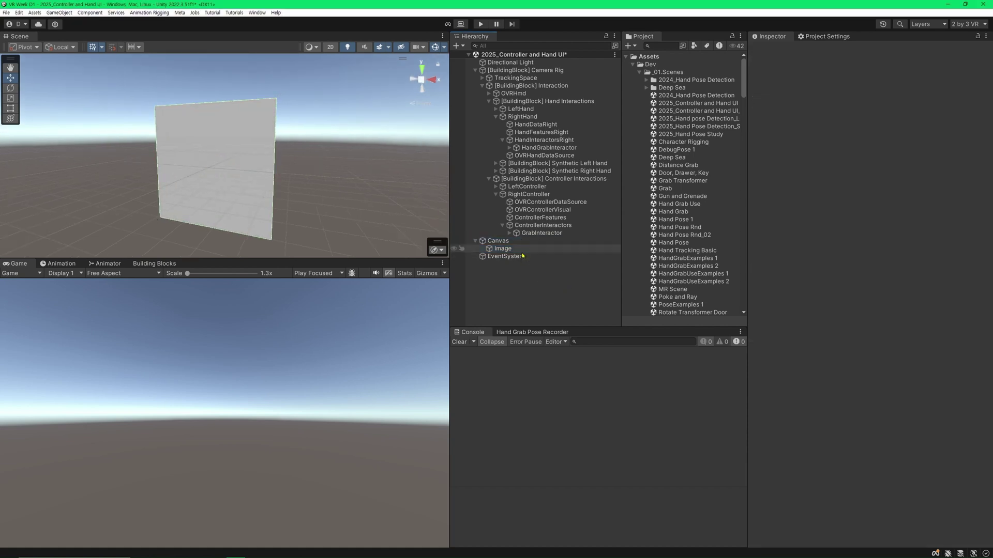
# Step: Create a UI Toggle as a child of the grey Image
pyautogui.rightClick(522, 248)
pyautogui.moveTo(553, 436)
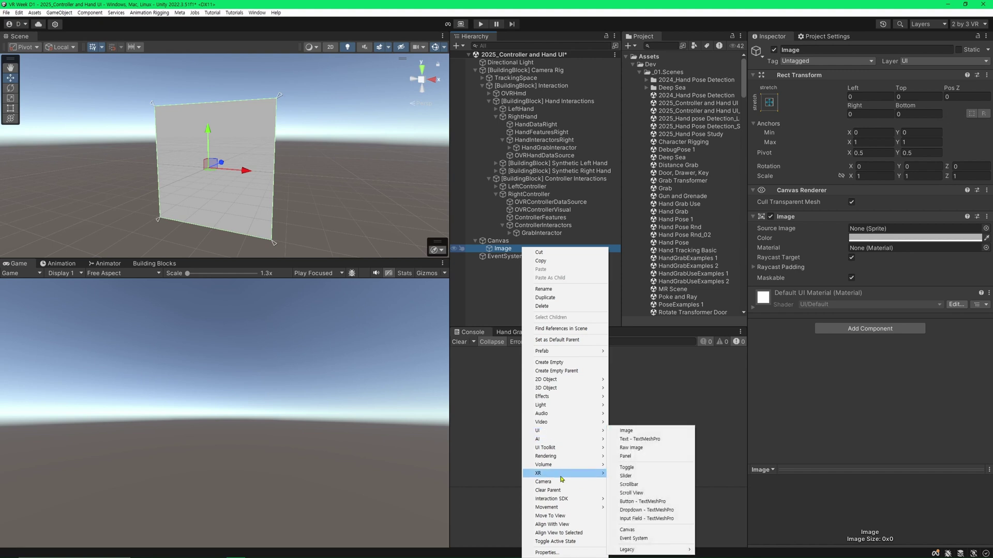
pyautogui.moveTo(567, 473)
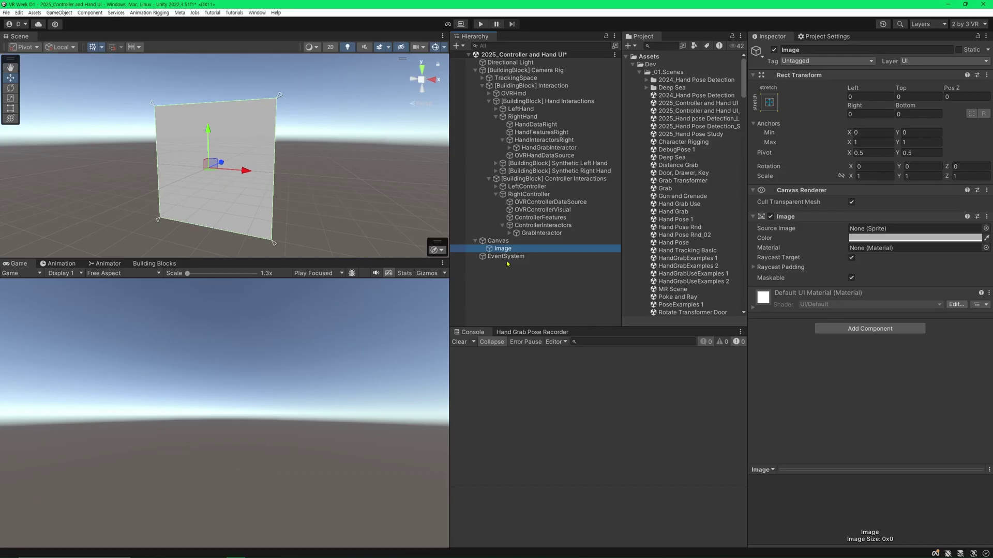
pyautogui.rightClick(511, 249)
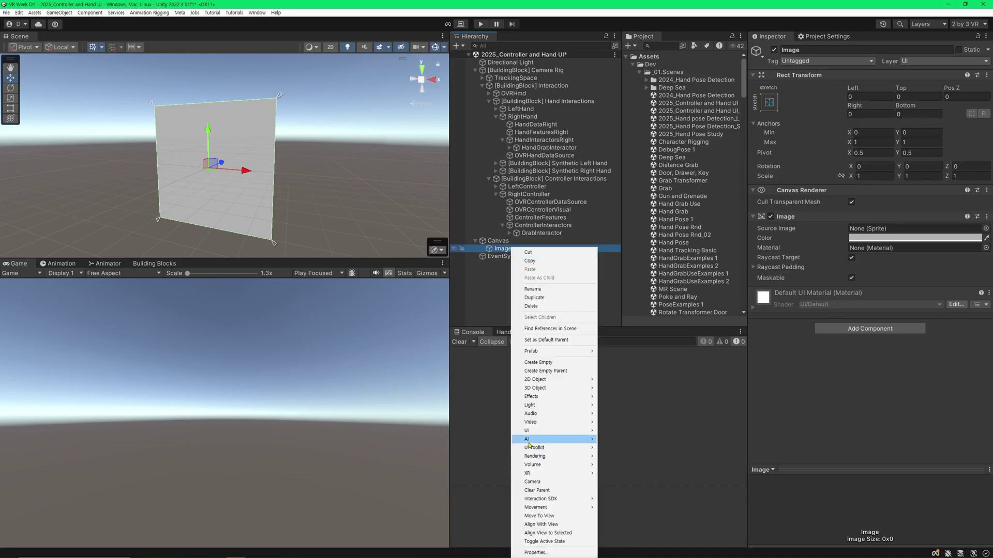
pyautogui.moveTo(537, 433)
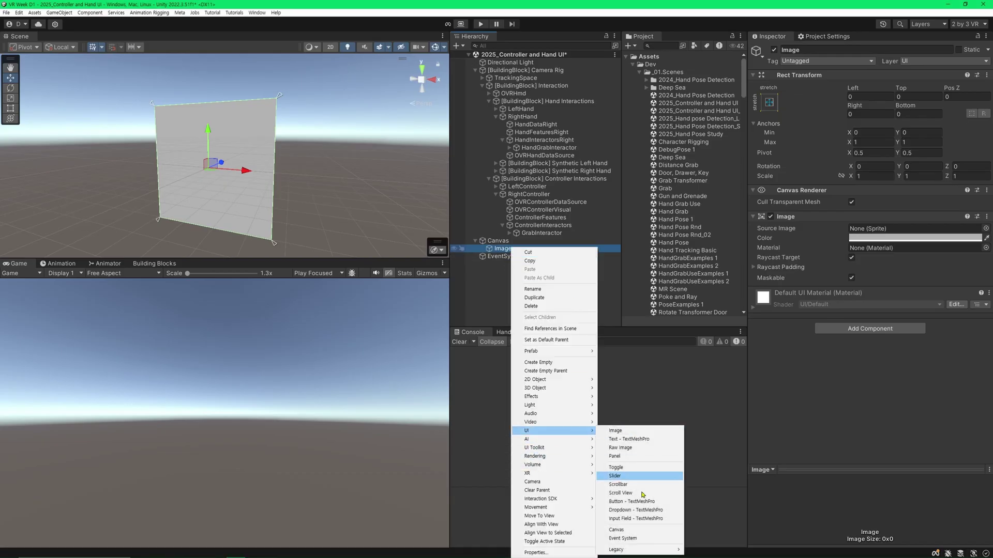
pyautogui.click(623, 470)
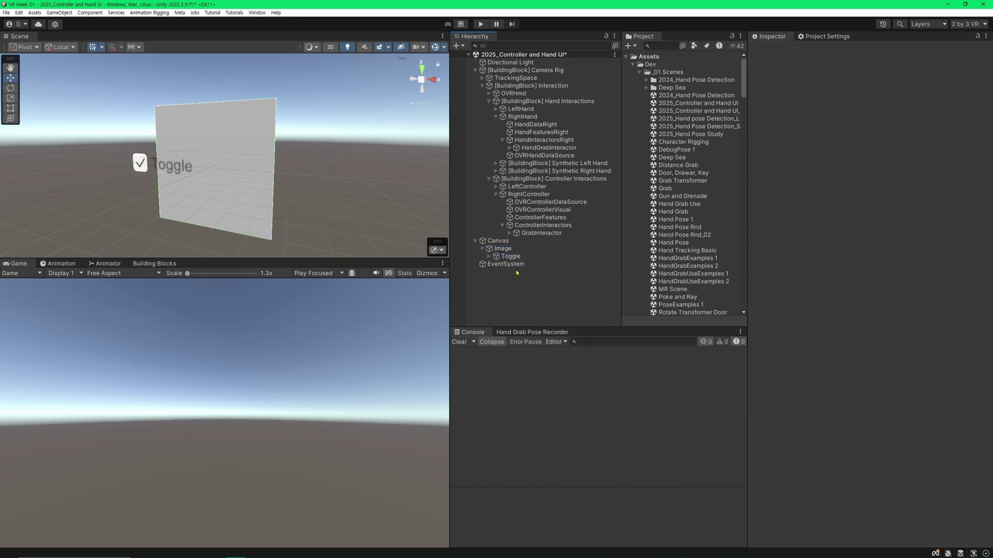
# Step: Frame the Toggle and scale it down to about 0.6
pyautogui.doubleClick(510, 256)
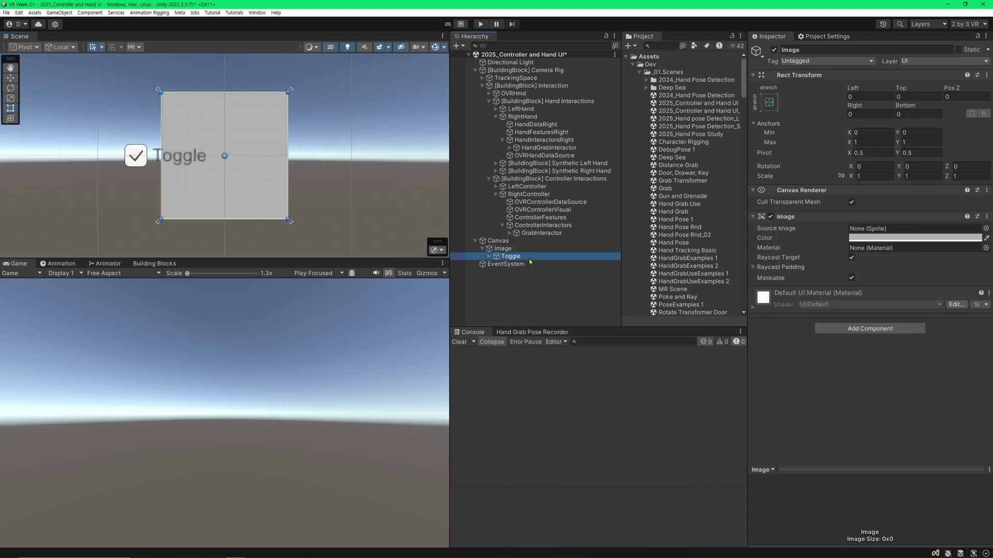
pyautogui.press('r')
pyautogui.moveTo(225, 156); pyautogui.dragTo(233, 76)
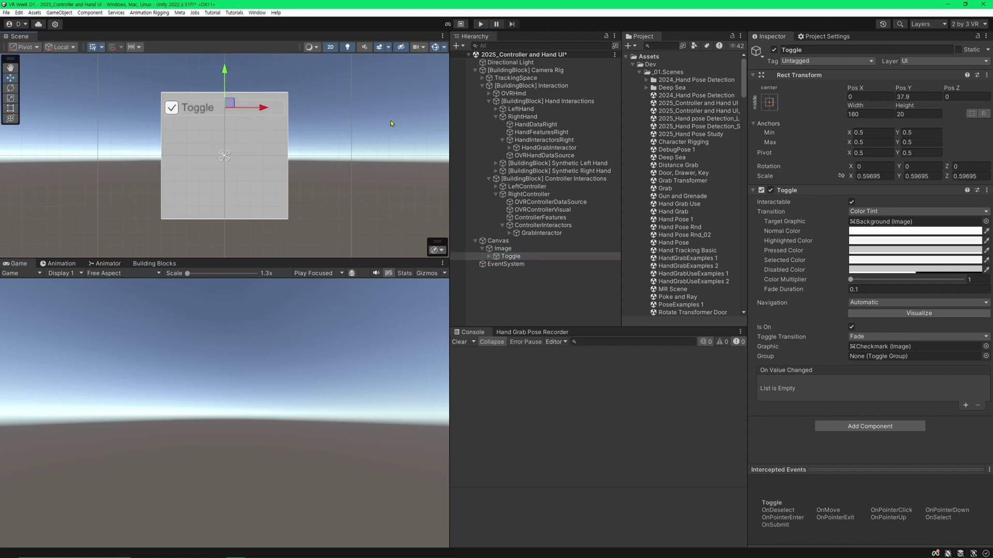
pyautogui.rightClick(524, 248)
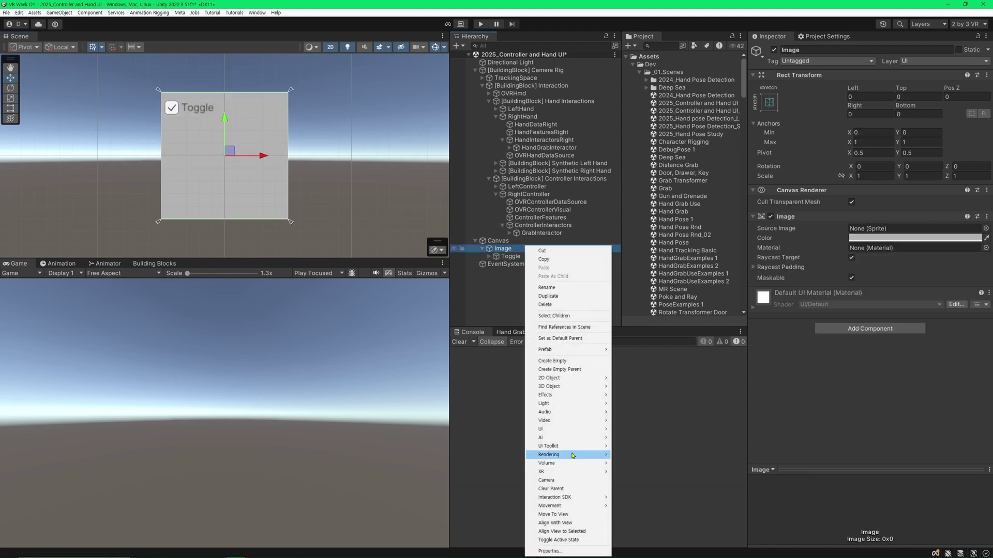
# Step: Add a Slider under the Image, move it up and shrink it
pyautogui.moveTo(571, 429)
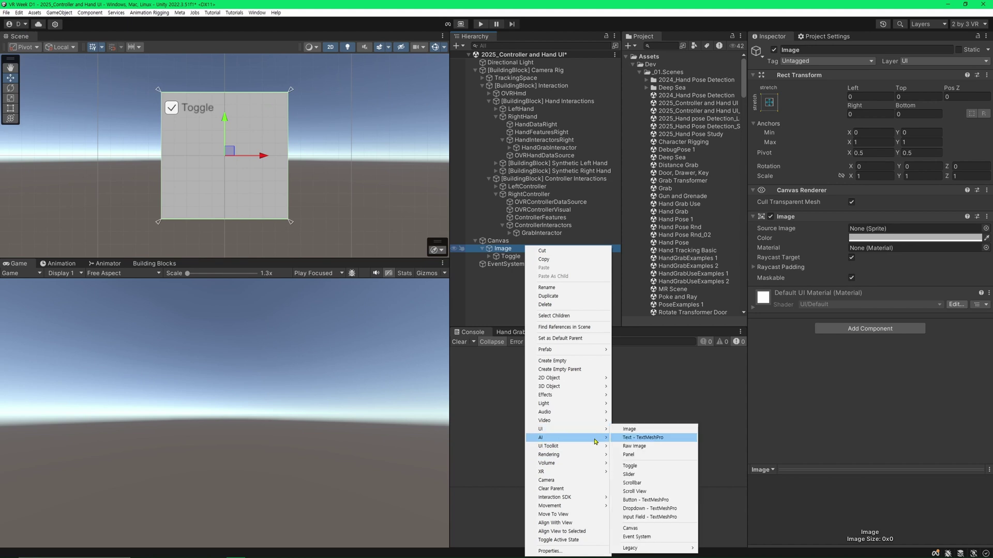
pyautogui.click(655, 479)
pyautogui.write('w')
pyautogui.moveTo(226, 122); pyautogui.dragTo(226, 108)
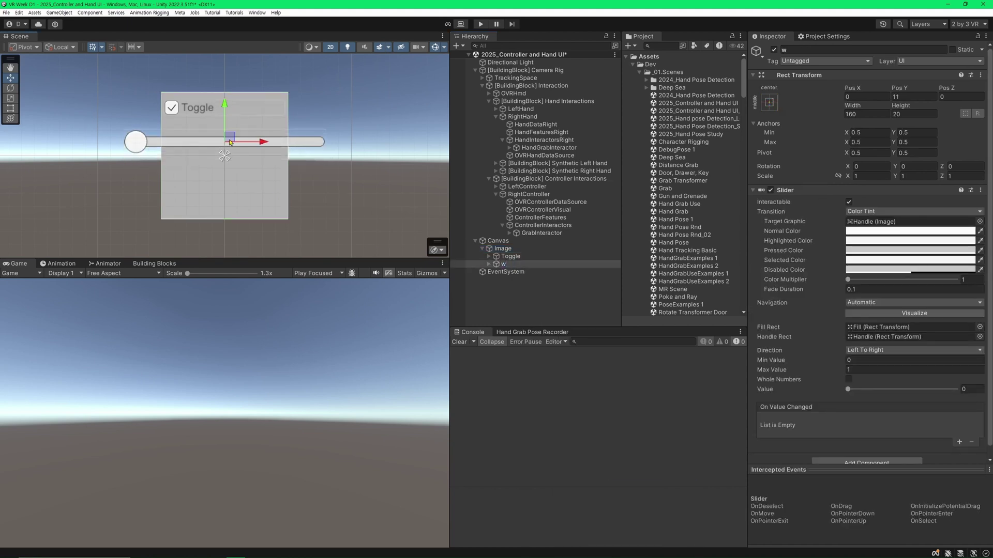
pyautogui.moveTo(226, 144)
pyautogui.mouseDown()
pyautogui.moveTo(222, 159)
pyautogui.moveTo(225, 118)
pyautogui.mouseUp()
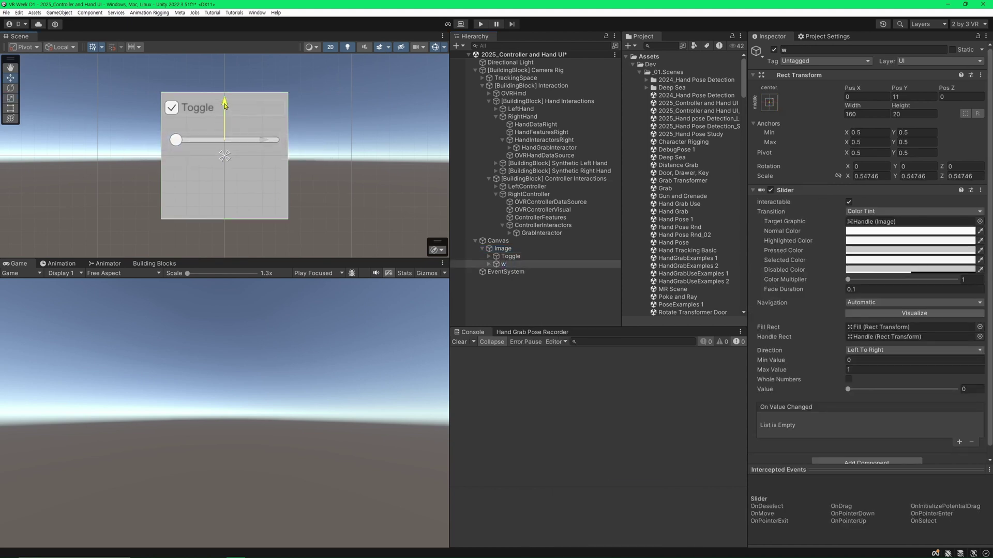
# Step: Add a TextMeshPro button at about 0.55 scale, duplicate it below, and save the scene
pyautogui.rightClick(501, 249)
pyautogui.moveTo(548, 430)
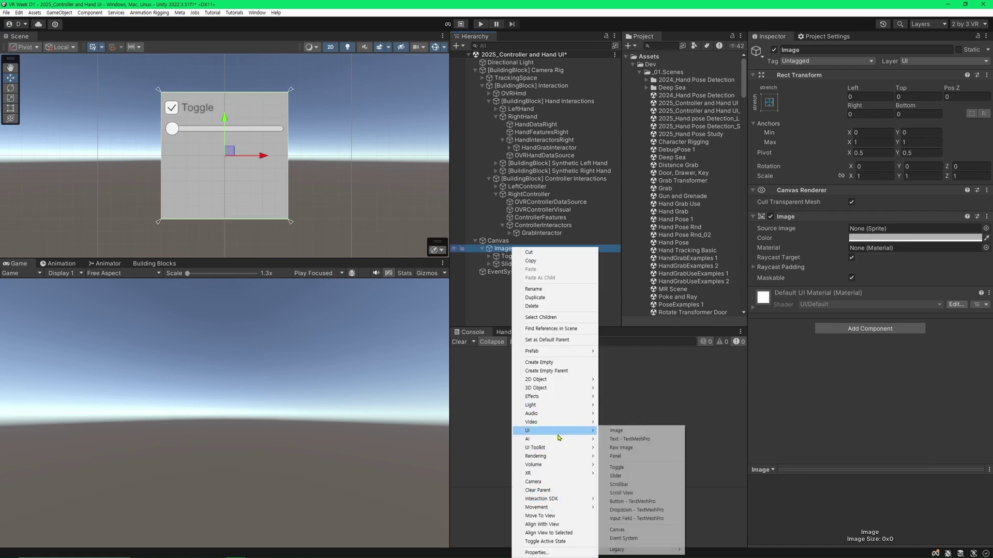
pyautogui.click(626, 501)
pyautogui.press('Return')
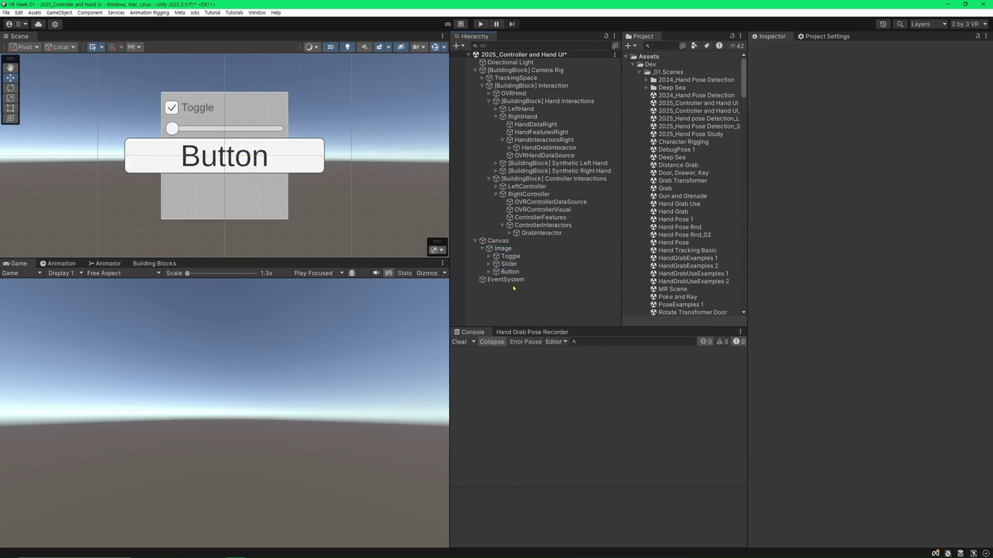
pyautogui.moveTo(221, 153); pyautogui.dragTo(214, 169)
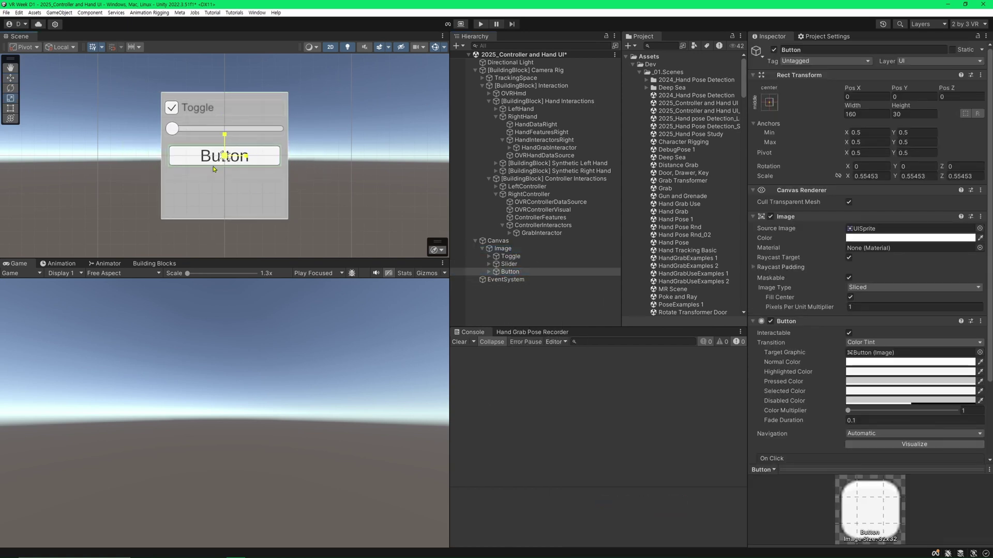
pyautogui.hotkey('ctrl', 'd')
pyautogui.moveTo(227, 129); pyautogui.dragTo(225, 153)
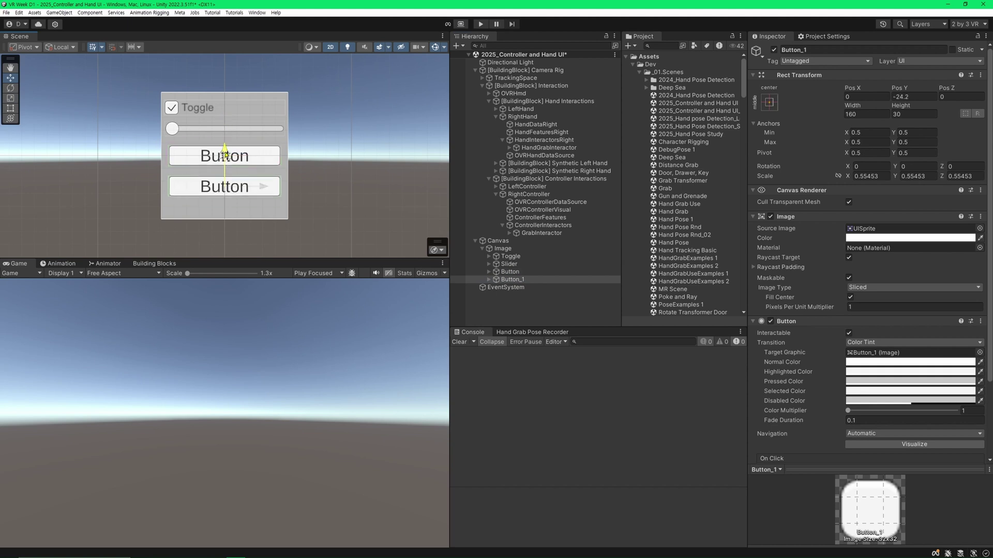
pyautogui.hotkey('ctrl', 's')
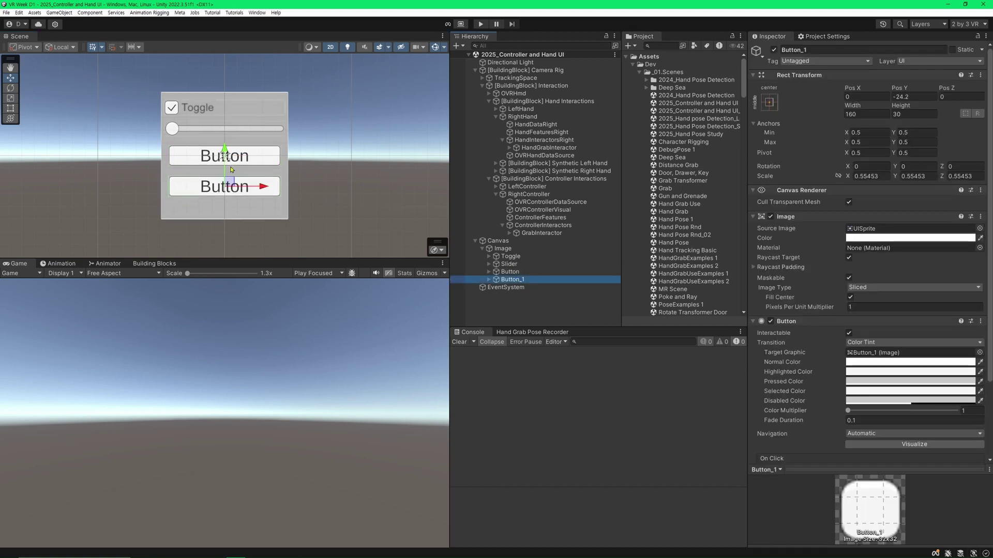
# Step: Change the two button labels to Button1 and Button2
pyautogui.click(327, 199)
pyautogui.click(510, 271)
pyautogui.click(488, 271)
pyautogui.click(489, 287)
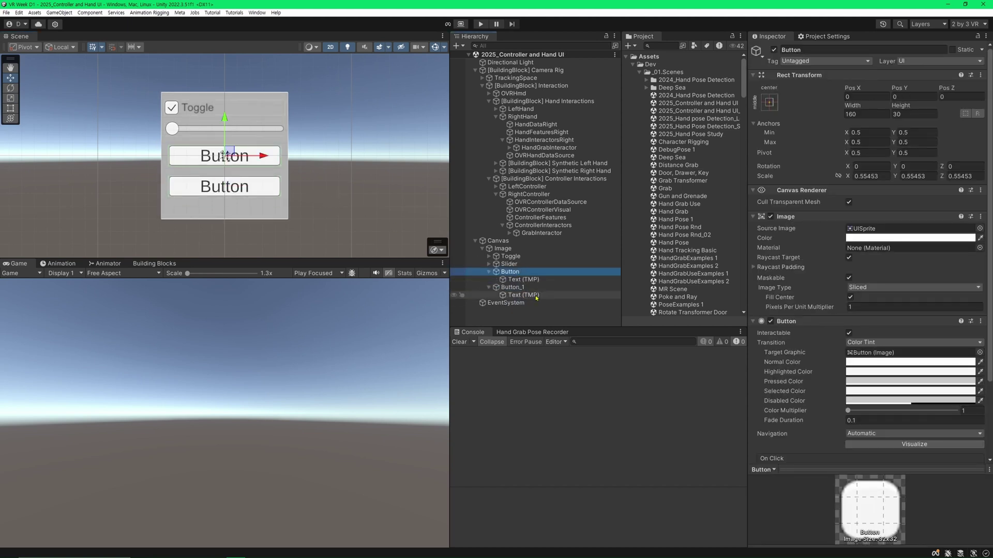
pyautogui.click(523, 280)
pyautogui.click(813, 256)
pyautogui.press('BackSpace')
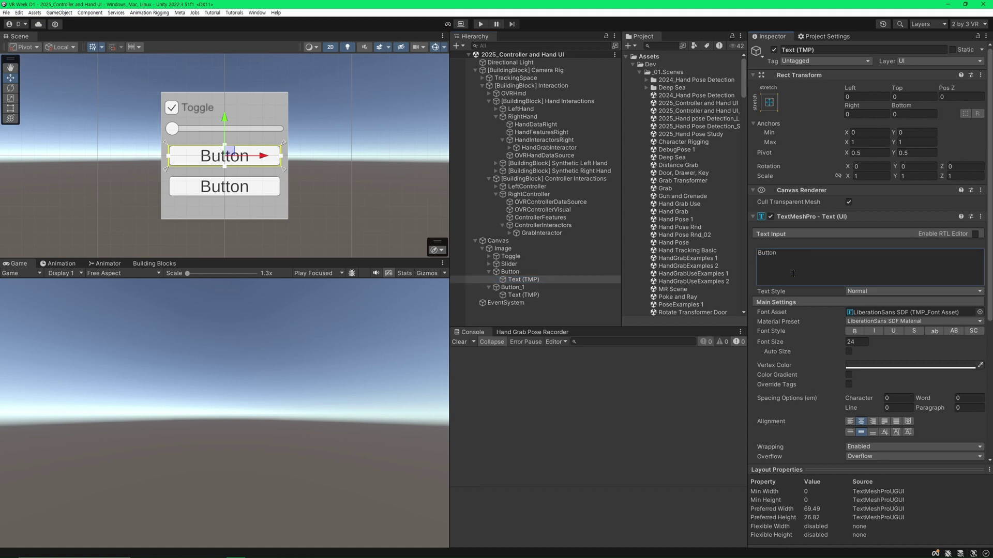
pyautogui.write('1')
pyautogui.click(523, 295)
pyautogui.click(803, 256)
pyautogui.press('Right')
pyautogui.write('2')
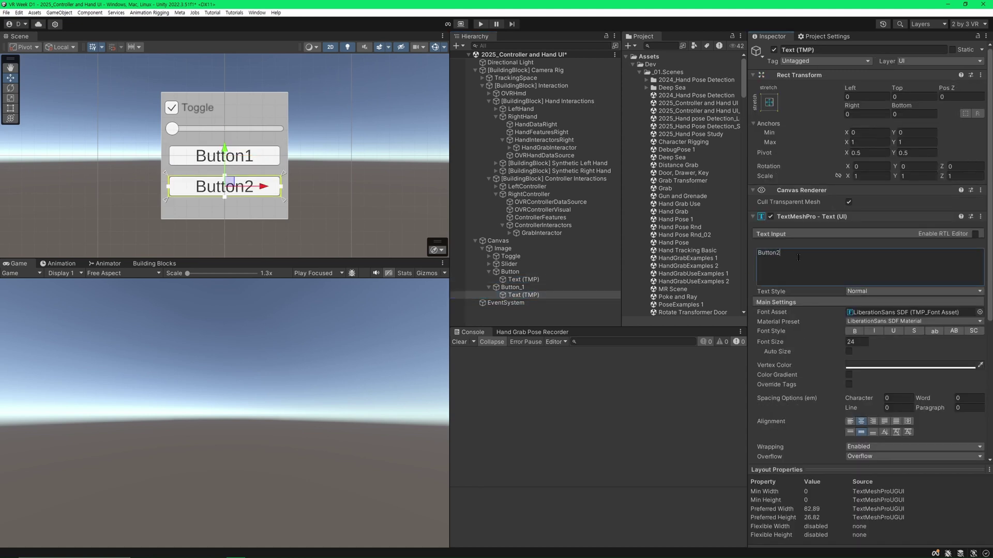
pyautogui.click(224, 156)
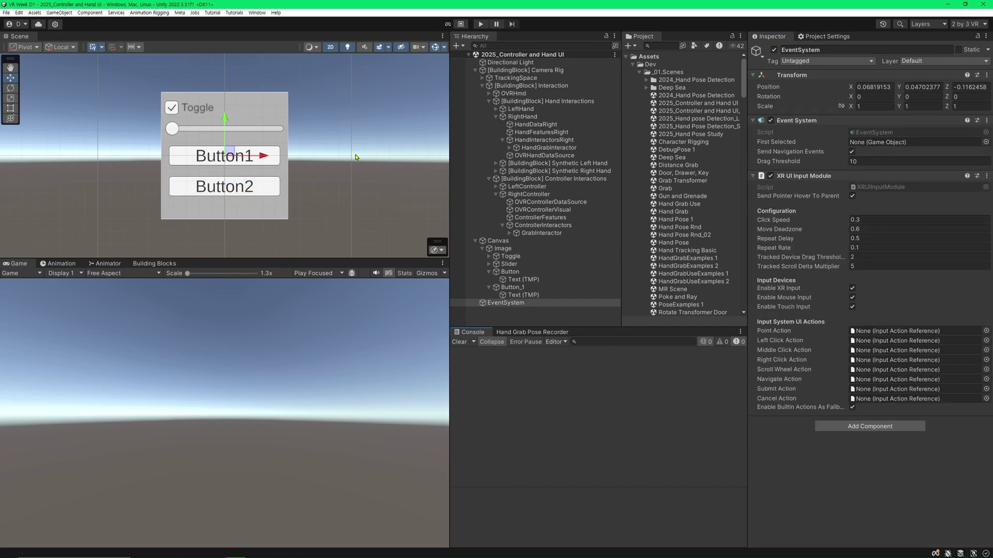
pyautogui.press('2')
pyautogui.moveTo(281, 160); pyautogui.dragTo(187, 160, button='middle')
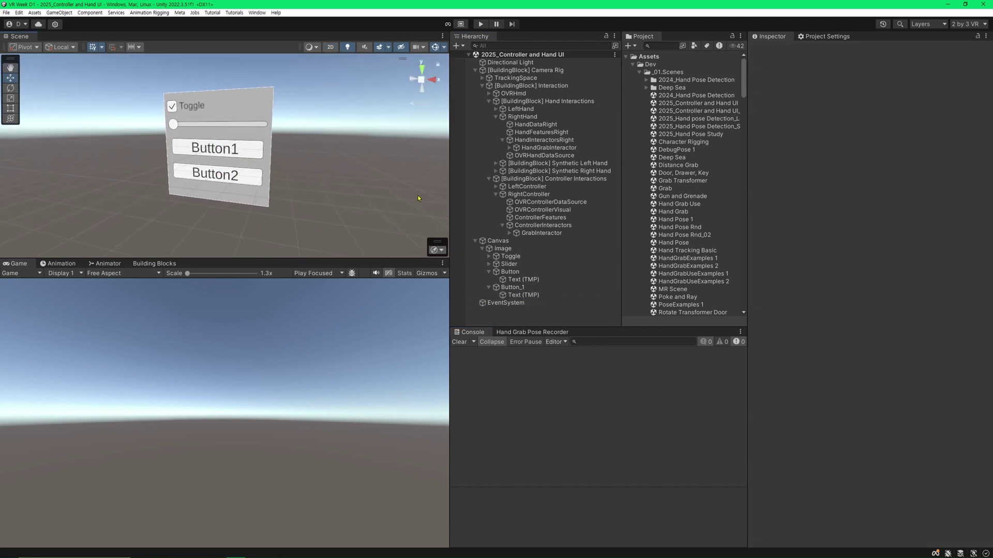
pyautogui.click(498, 241)
pyautogui.press('f')
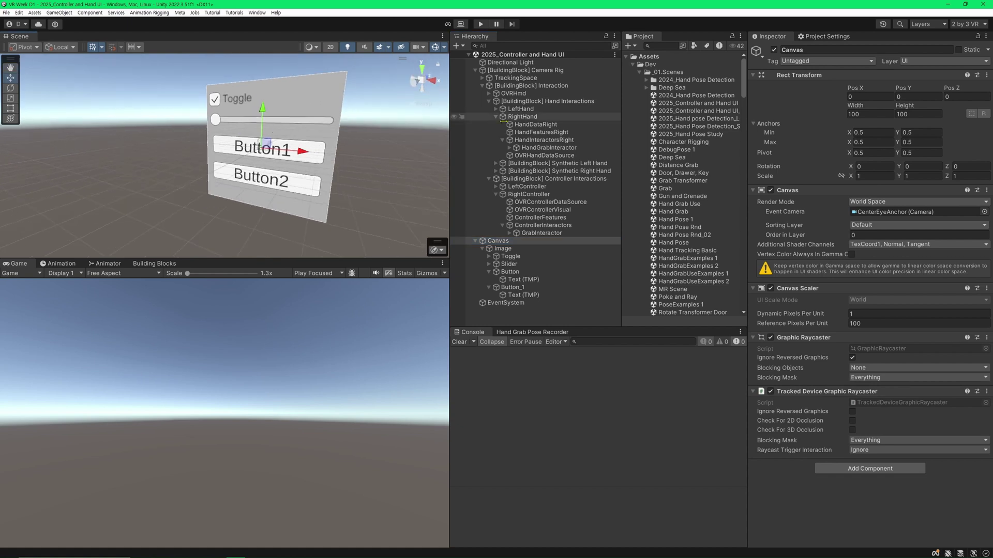
pyautogui.click(520, 117)
pyautogui.click(533, 78)
pyautogui.click(552, 71)
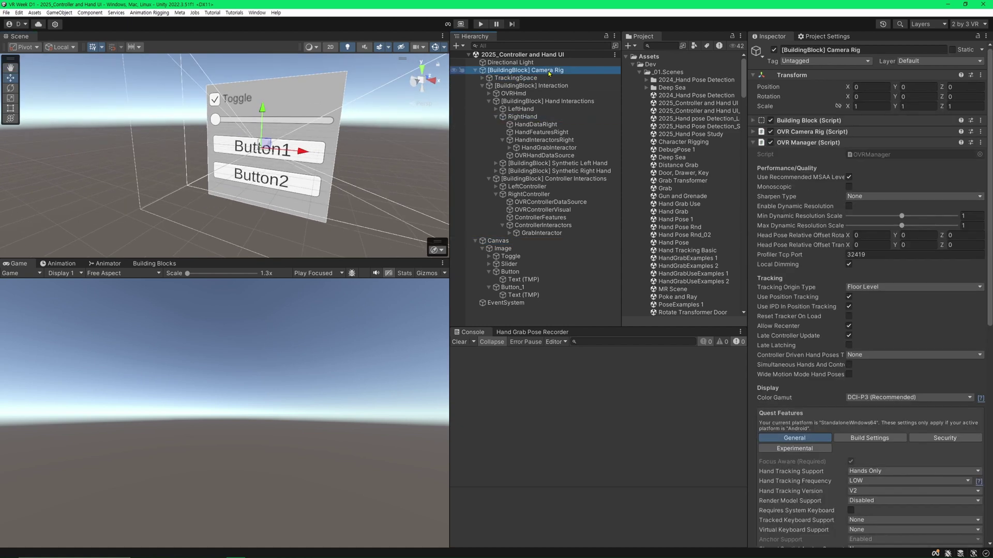
pyautogui.moveTo(289, 150); pyautogui.dragTo(296, 139, button='right')
pyautogui.press('w')
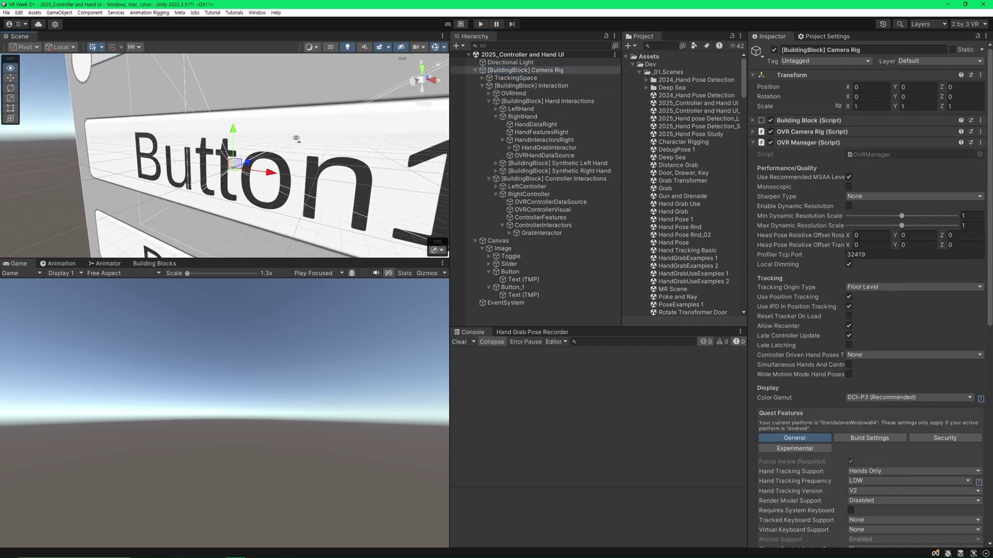
pyautogui.press('f')
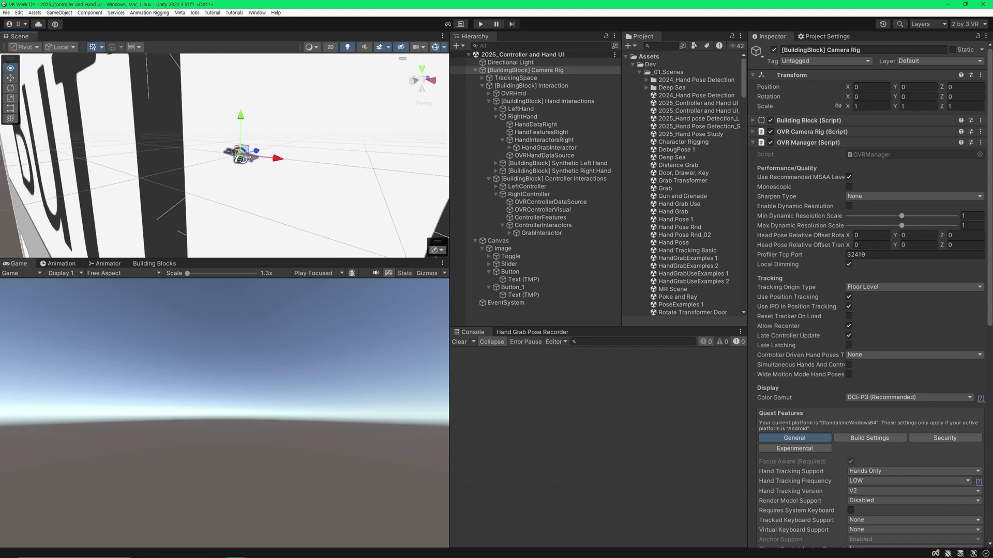
pyautogui.click(498, 241)
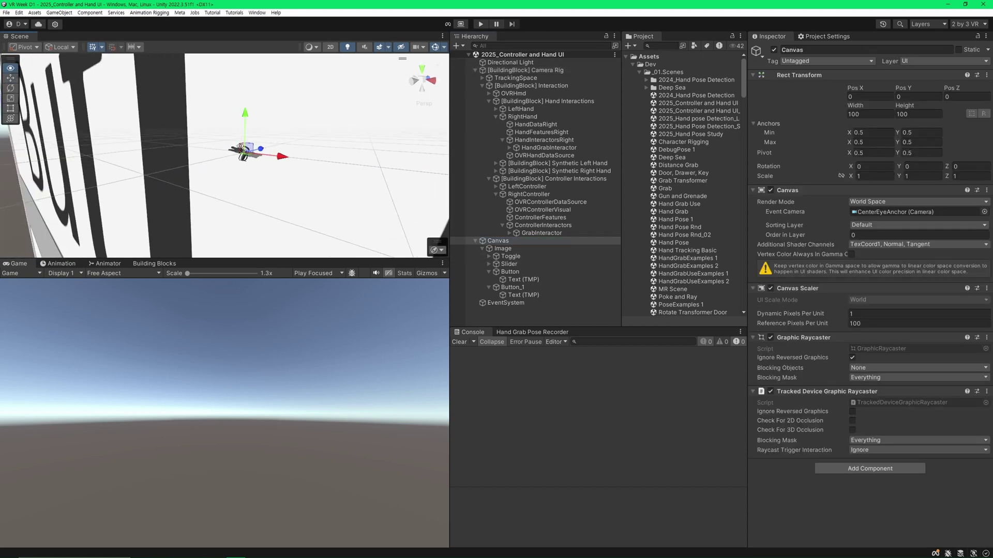
pyautogui.press('r')
pyautogui.click(496, 242)
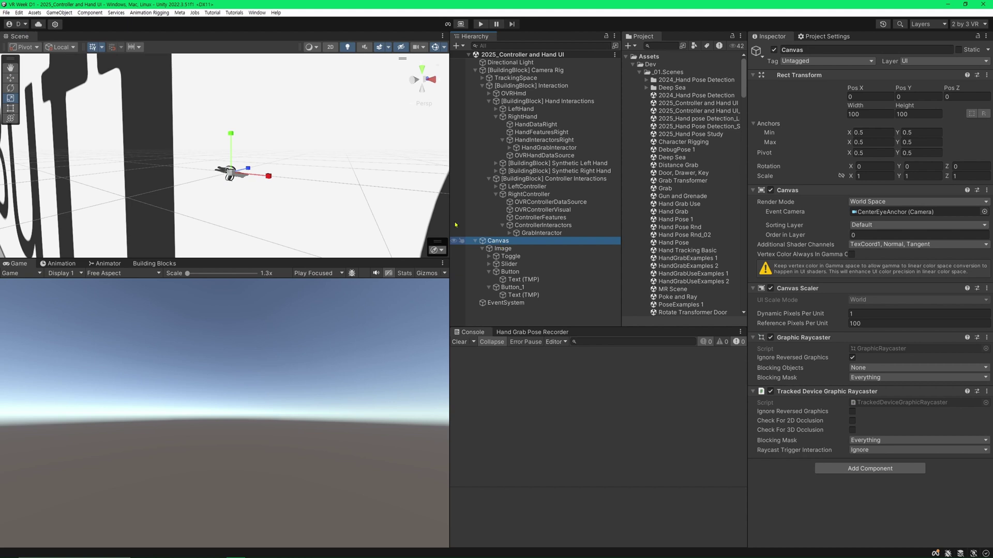
# Step: Shrink the Canvas to about 0.012 scale and place it at Y 0.619, Z 1.354 in front of the camera
pyautogui.moveTo(231, 176)
pyautogui.mouseDown()
pyautogui.moveTo(219, 211)
pyautogui.moveTo(226, 189)
pyautogui.mouseUp()
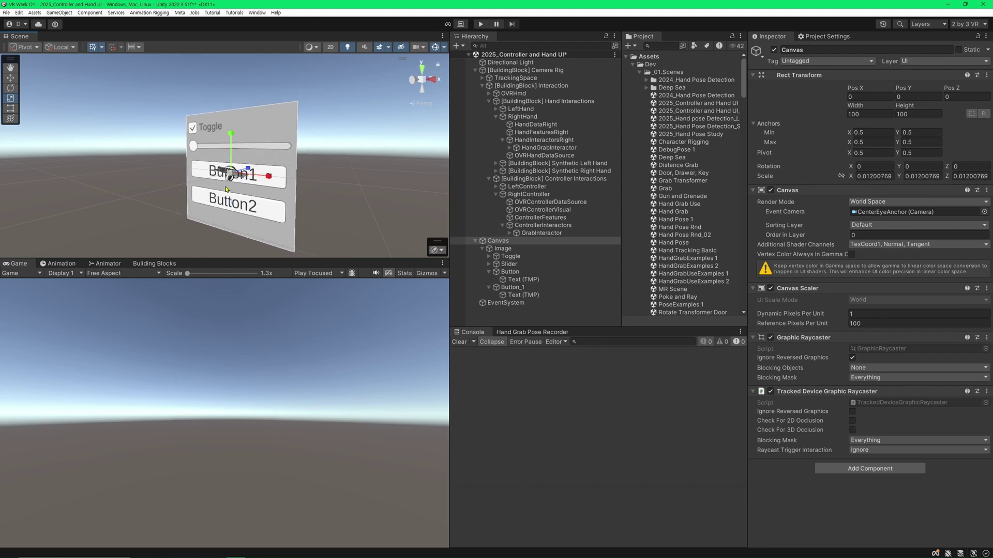
pyautogui.press('w')
pyautogui.moveTo(247, 170); pyautogui.dragTo(282, 160)
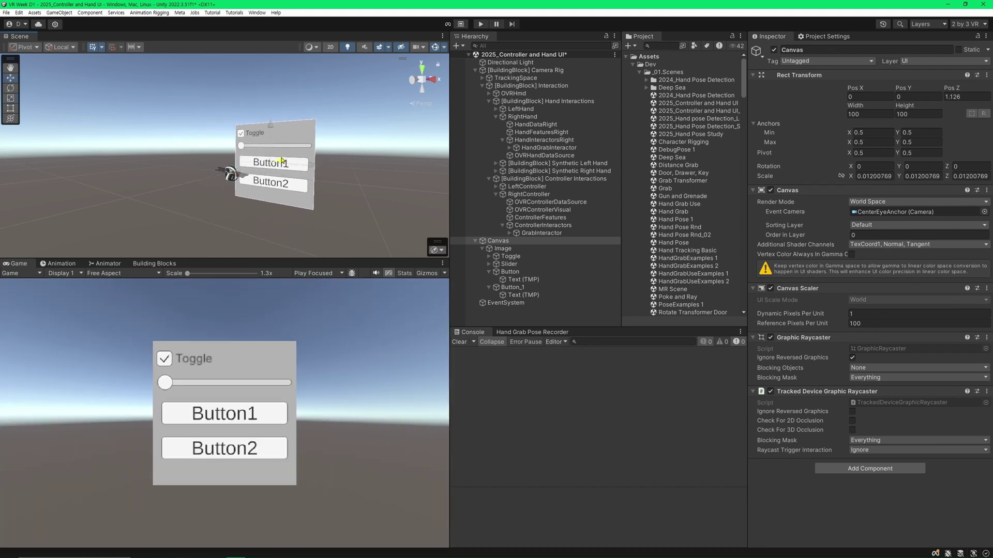
pyautogui.moveTo(271, 127); pyautogui.dragTo(283, 114)
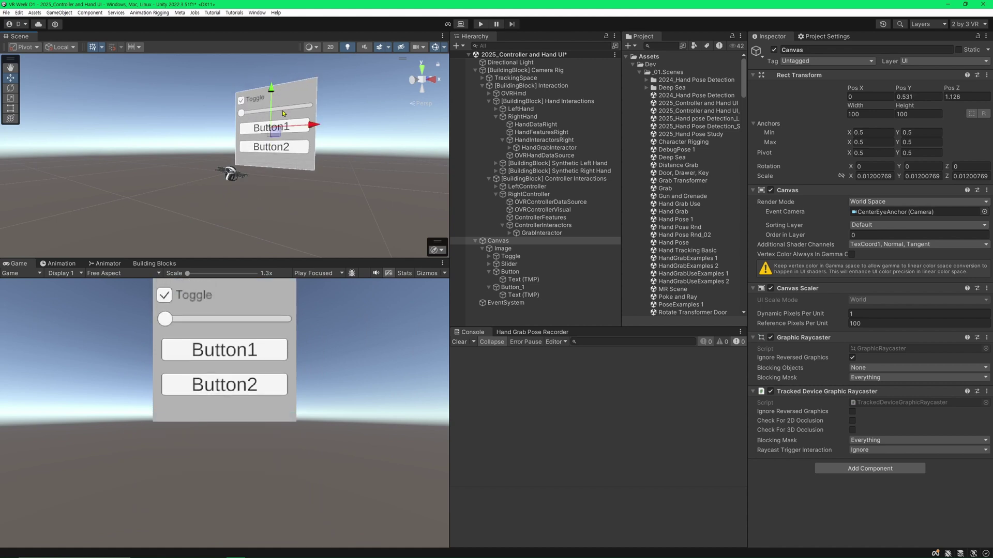
pyautogui.scroll(2, 281, 135)
pyautogui.scroll(2, 274, 136)
pyautogui.scroll(2, 266, 137)
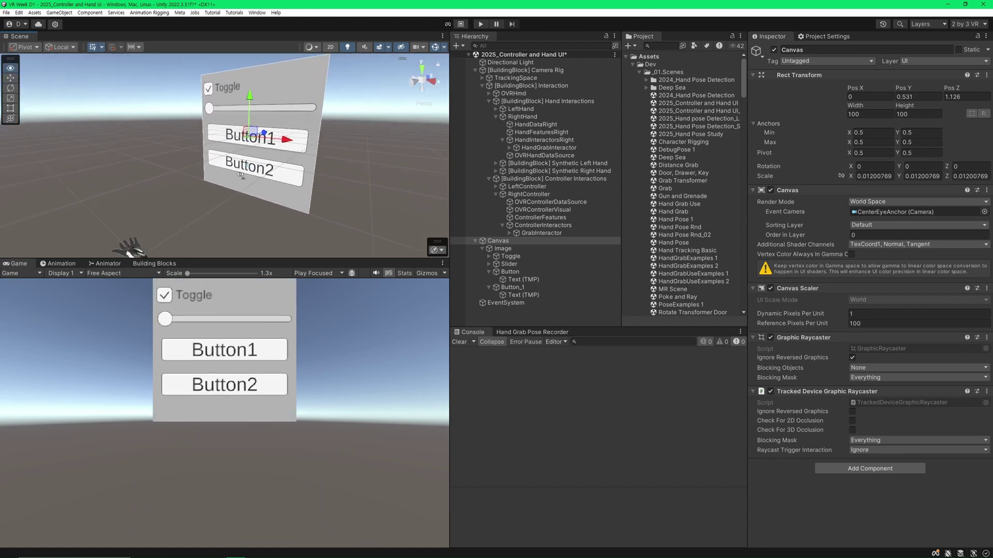
pyautogui.scroll(1, 259, 139)
pyautogui.moveTo(260, 139); pyautogui.dragTo(261, 133)
pyautogui.moveTo(264, 98); pyautogui.dragTo(265, 87)
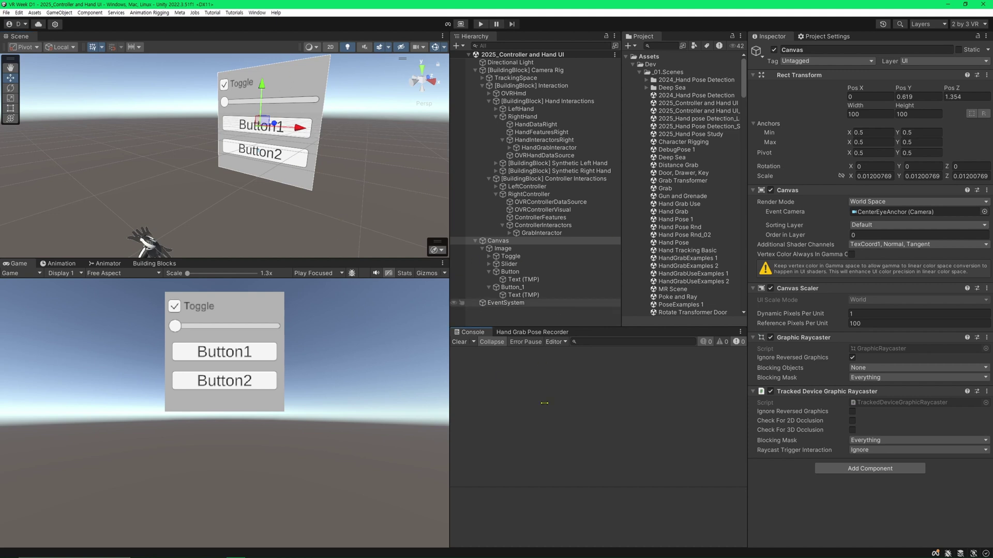
# Step: Collapse the Button and Button_1 entries in the Hierarchy and clear the selection
pyautogui.click(535, 241)
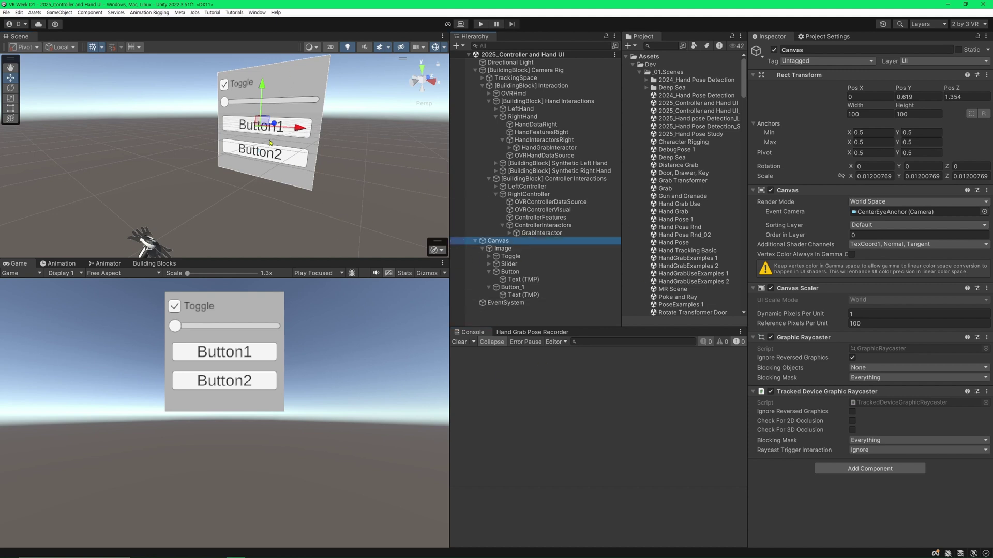
pyautogui.click(504, 271)
pyautogui.click(489, 273)
pyautogui.click(489, 280)
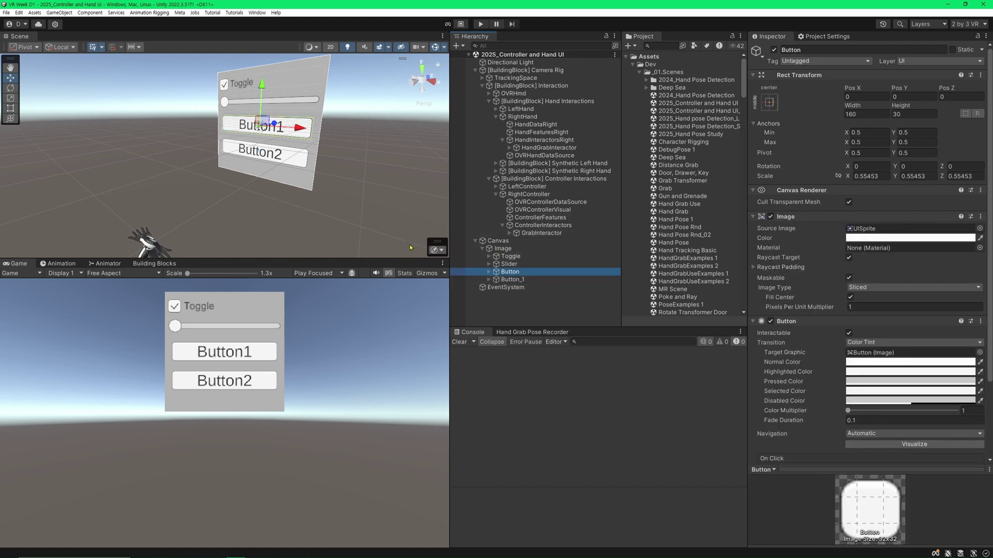
pyautogui.click(545, 298)
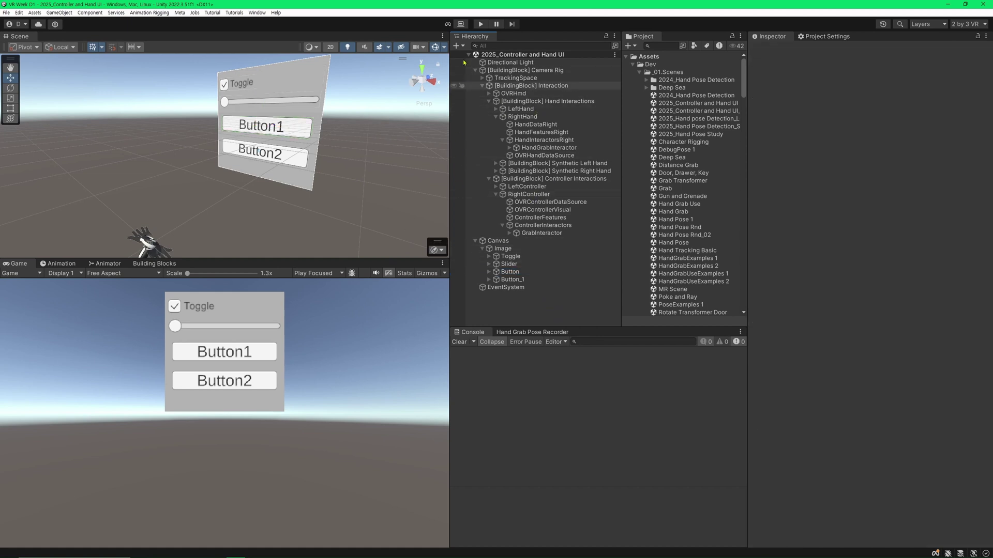
# Step: Add a cube with a reset Transform, scale it to 0.5, and move it beside the canvas
pyautogui.click(456, 46)
pyautogui.moveTo(491, 84)
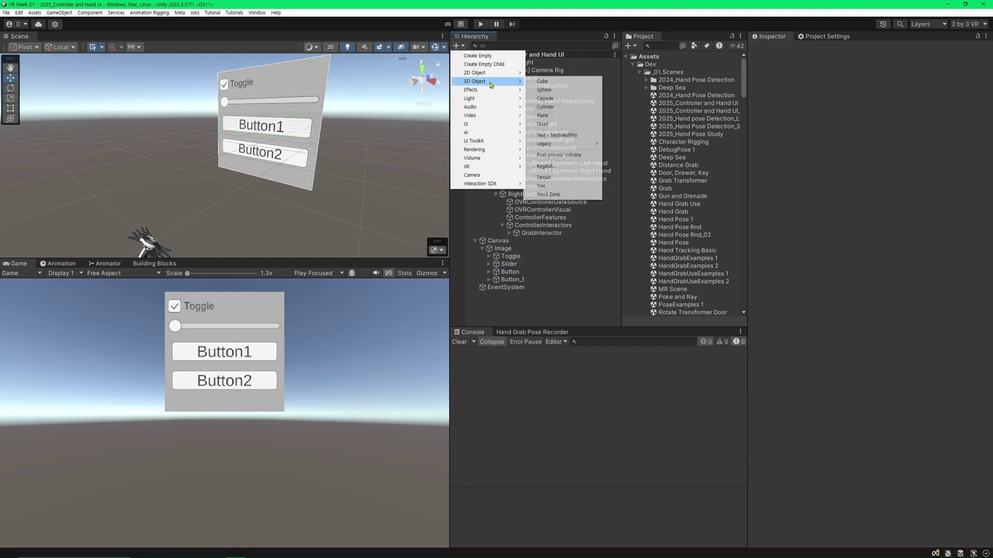
pyautogui.click(563, 86)
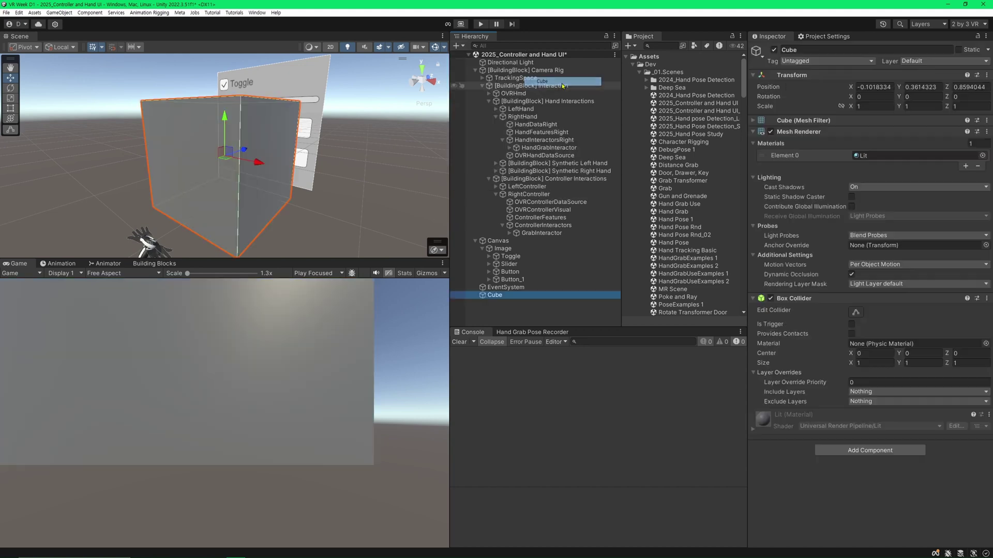
pyautogui.rightClick(901, 80)
pyautogui.click(915, 83)
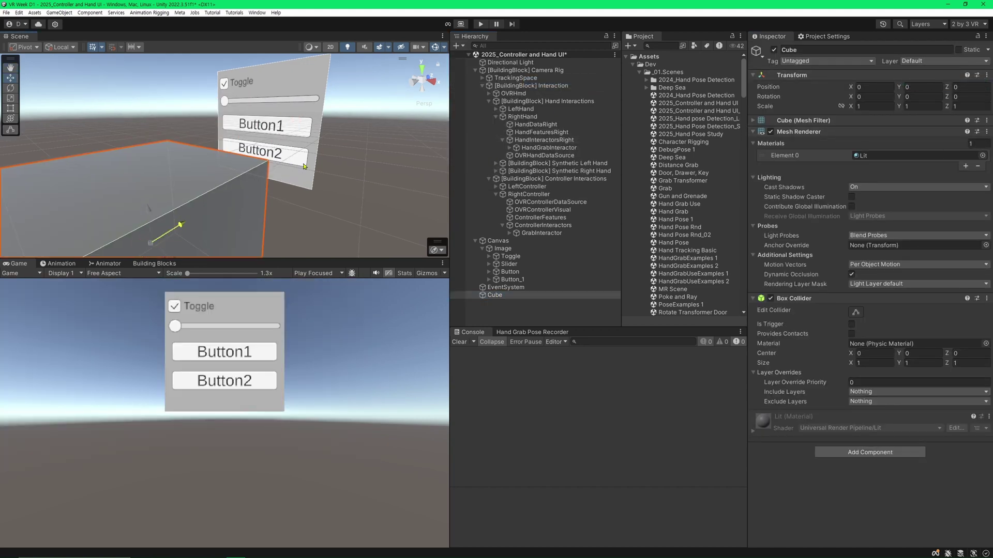
pyautogui.moveTo(180, 227)
pyautogui.mouseDown()
pyautogui.moveTo(300, 184)
pyautogui.moveTo(208, 183)
pyautogui.moveTo(191, 171)
pyautogui.mouseUp()
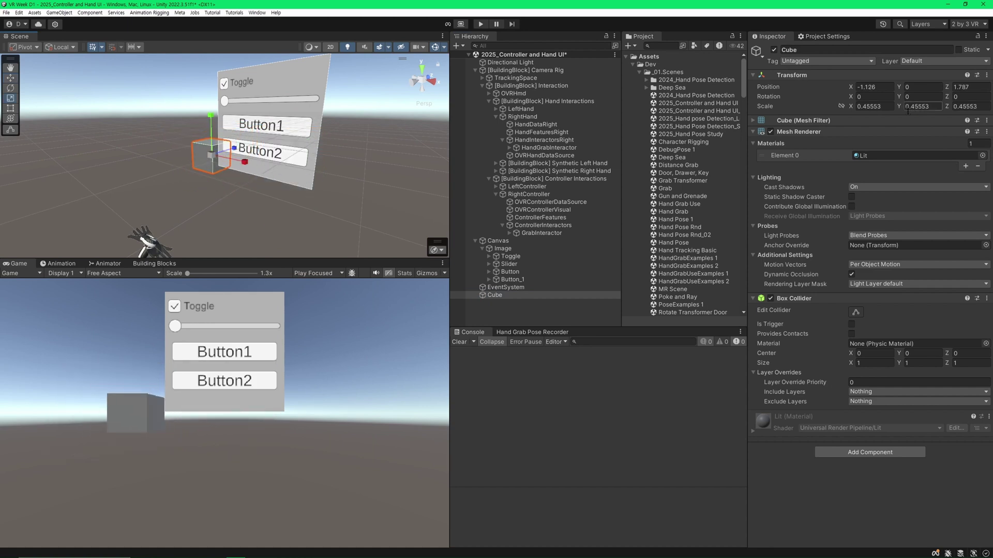
pyautogui.write('0.5')
pyautogui.press('Return')
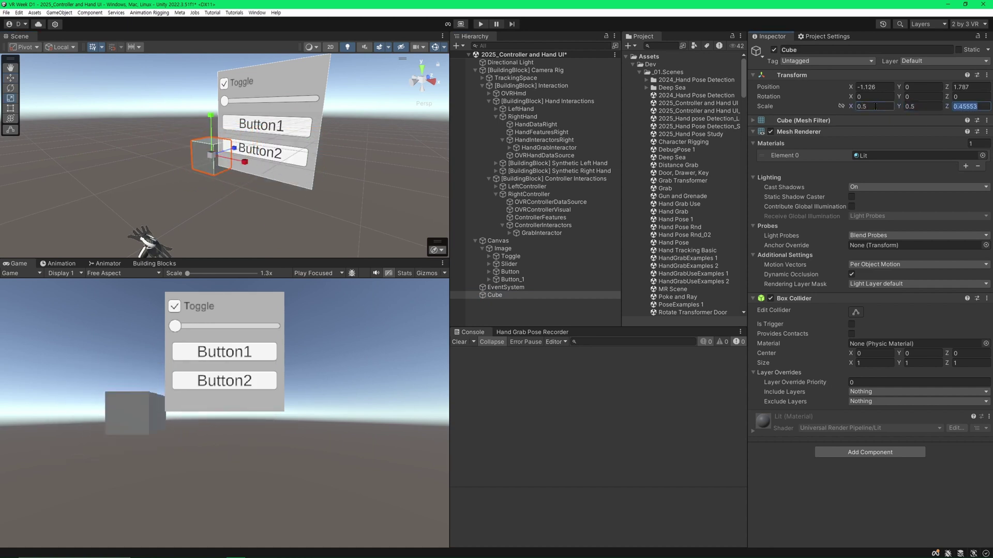
pyautogui.moveTo(235, 156)
pyautogui.mouseDown()
pyautogui.moveTo(220, 161)
pyautogui.moveTo(439, 208)
pyautogui.mouseUp()
# Step: Duplicate the cube as Cube_1 on the canvas's other side and open the _04.Materials folder
pyautogui.hotkey('ctrl', 'd')
pyautogui.scroll(-3, 662, 244)
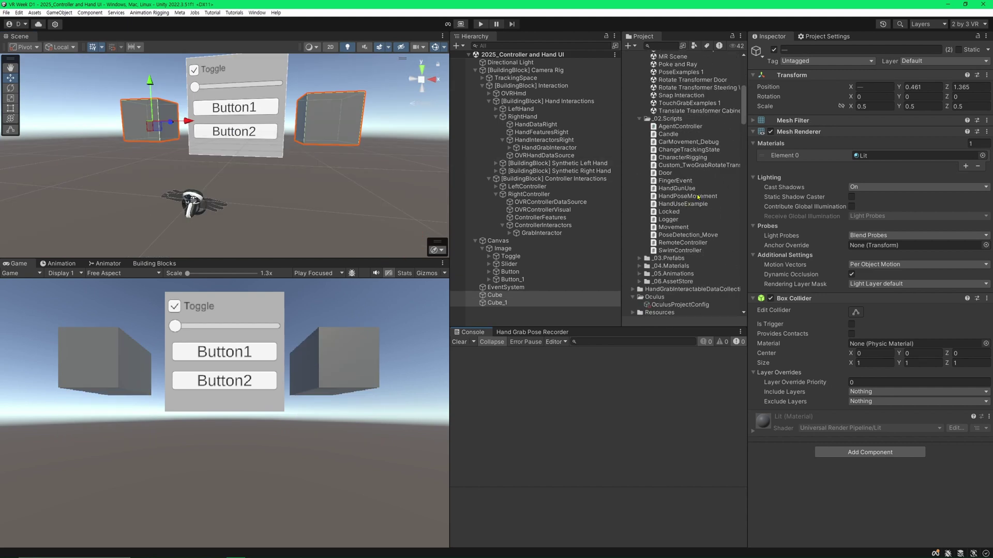
pyautogui.scroll(-7, 662, 244)
pyautogui.doubleClick(662, 238)
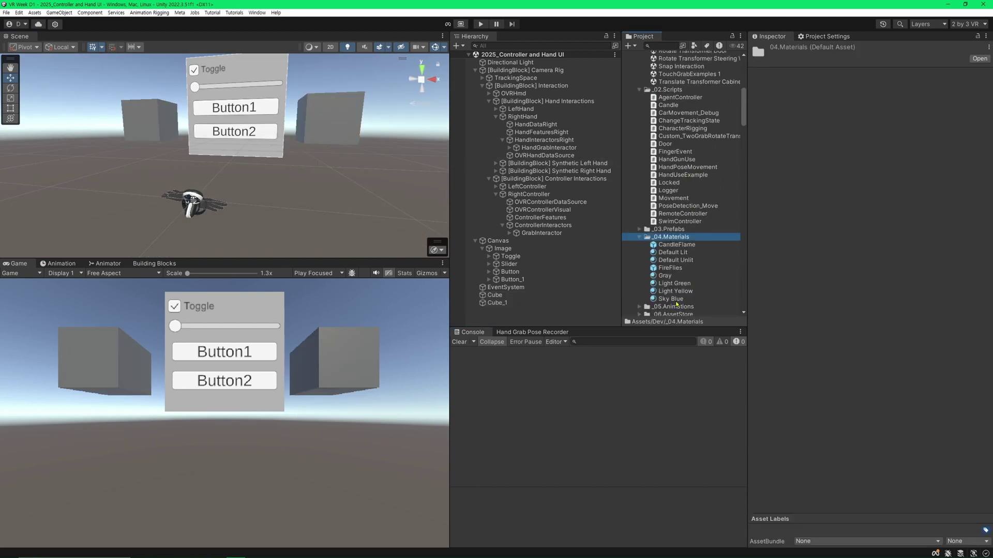
# Step: Apply the Sky Blue material to the right cube and Light Green to the left cube
pyautogui.moveTo(672, 300); pyautogui.dragTo(495, 302)
pyautogui.moveTo(684, 288); pyautogui.dragTo(150, 119)
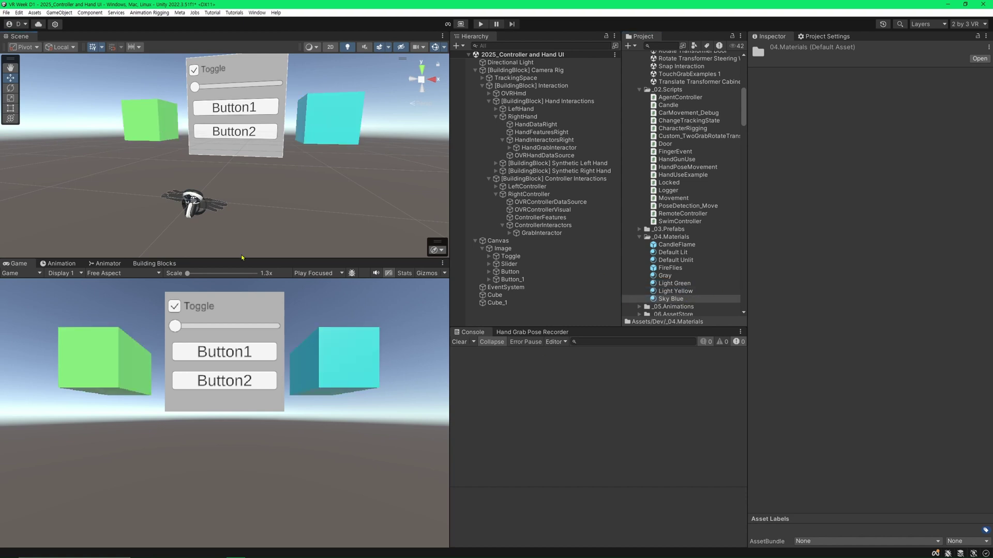
pyautogui.keyDown('alt'); pyautogui.moveTo(351, 156); pyautogui.dragTo(309, 150); pyautogui.keyUp('alt')
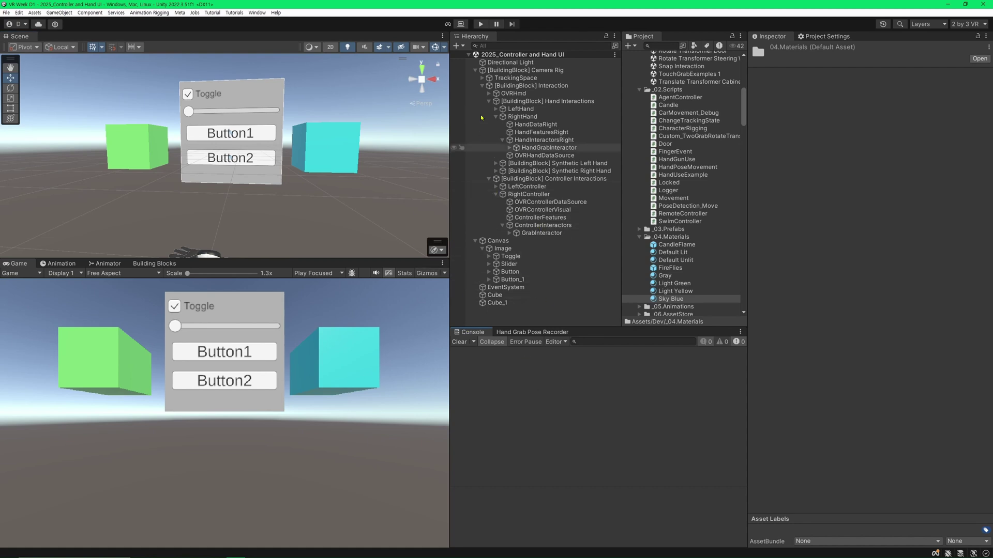
# Step: Test the scene in Play mode on the headset, then select the Canvas
pyautogui.click(480, 25)
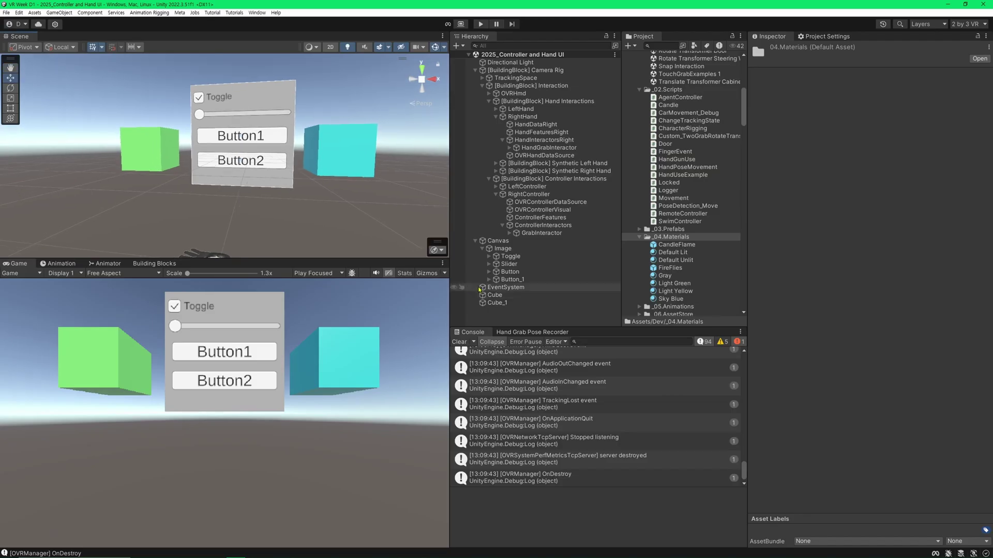
pyautogui.click(498, 241)
# Step: Raise the Canvas, Cube and Cube_1 together, save the scene, and select the Camera Rig
pyautogui.keyDown('ctrl'); pyautogui.click(495, 295); pyautogui.keyUp('ctrl')
pyautogui.keyDown('ctrl'); pyautogui.click(499, 302); pyautogui.keyUp('ctrl')
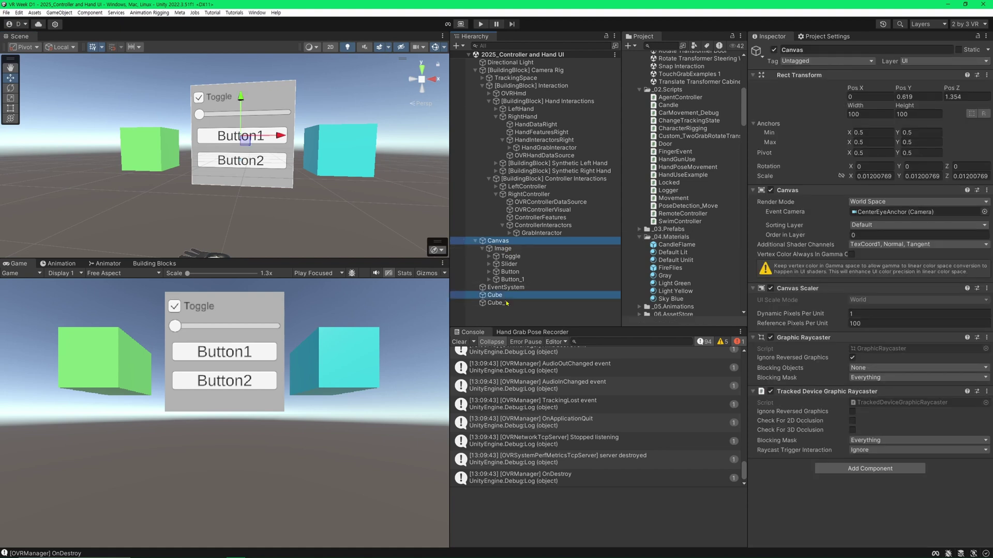
pyautogui.moveTo(336, 115); pyautogui.dragTo(336, 62)
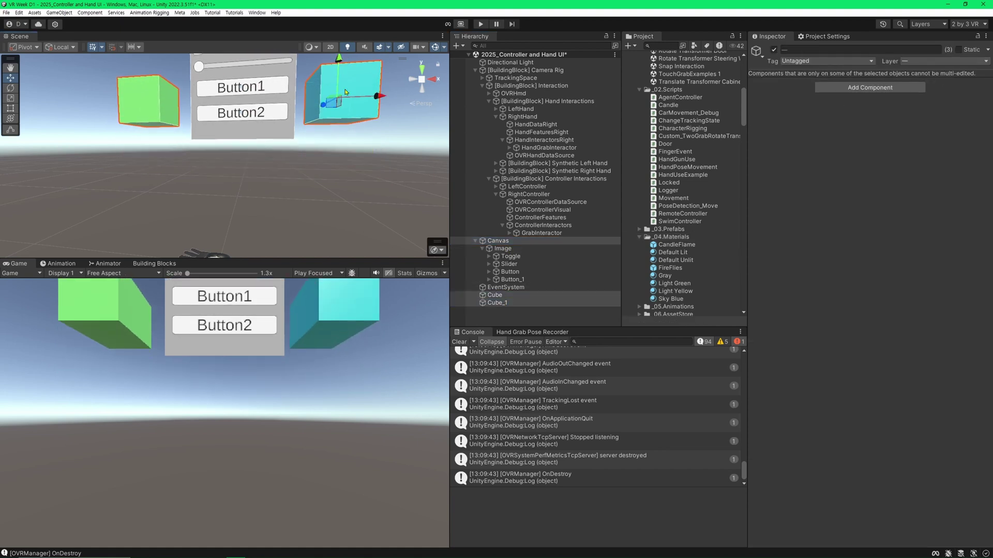
pyautogui.keyDown('alt'); pyautogui.moveTo(343, 118); pyautogui.dragTo(406, 144); pyautogui.keyUp('alt')
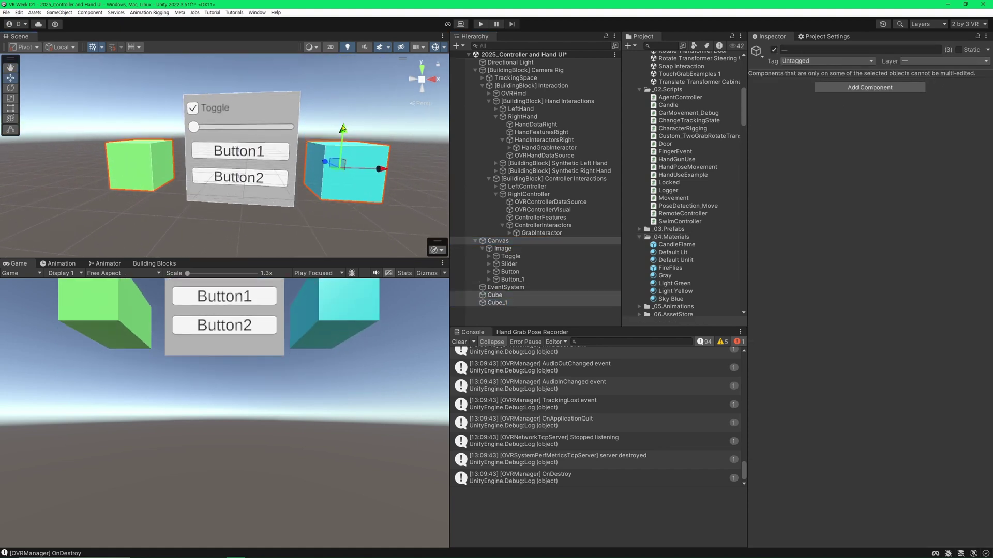
pyautogui.hotkey('ctrl', 's')
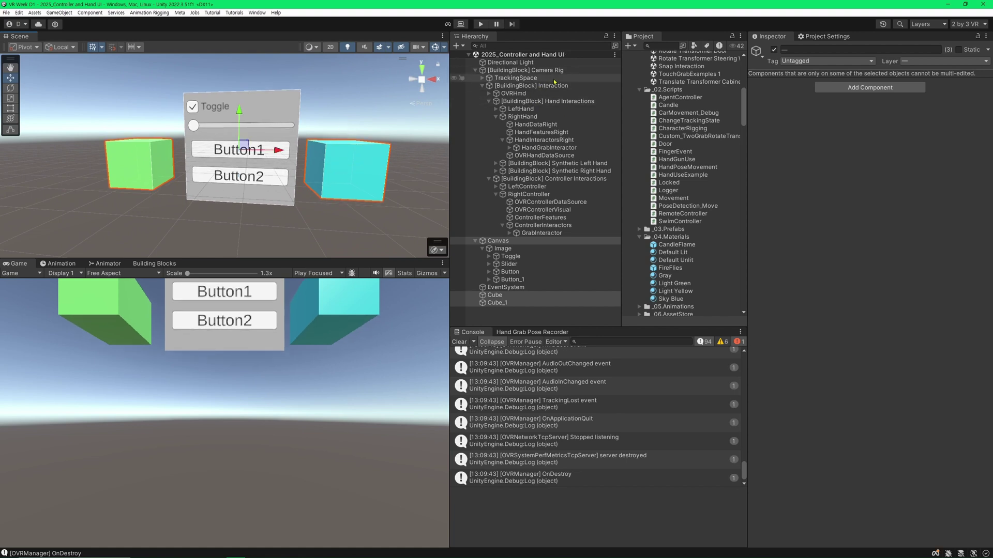
pyautogui.click(528, 70)
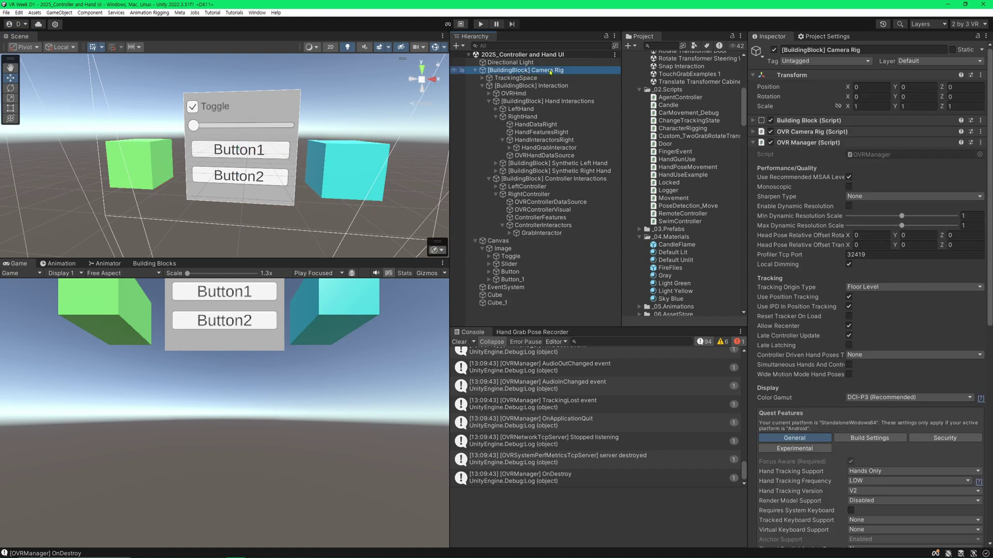
# Step: Change the OVR Manager's Hand Tracking Support from Hands Only to Controllers And Hands
pyautogui.scroll(-2, 877, 101)
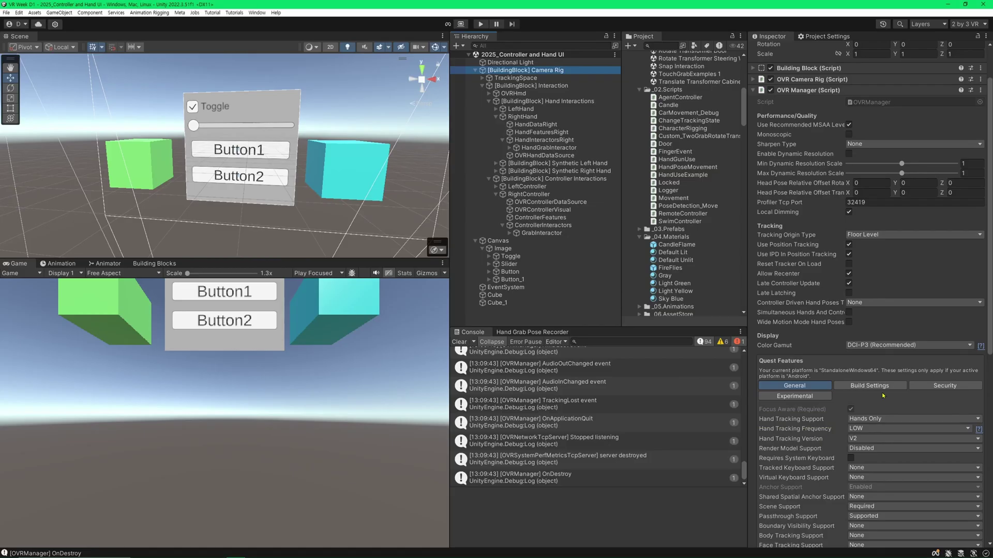
pyautogui.click(887, 419)
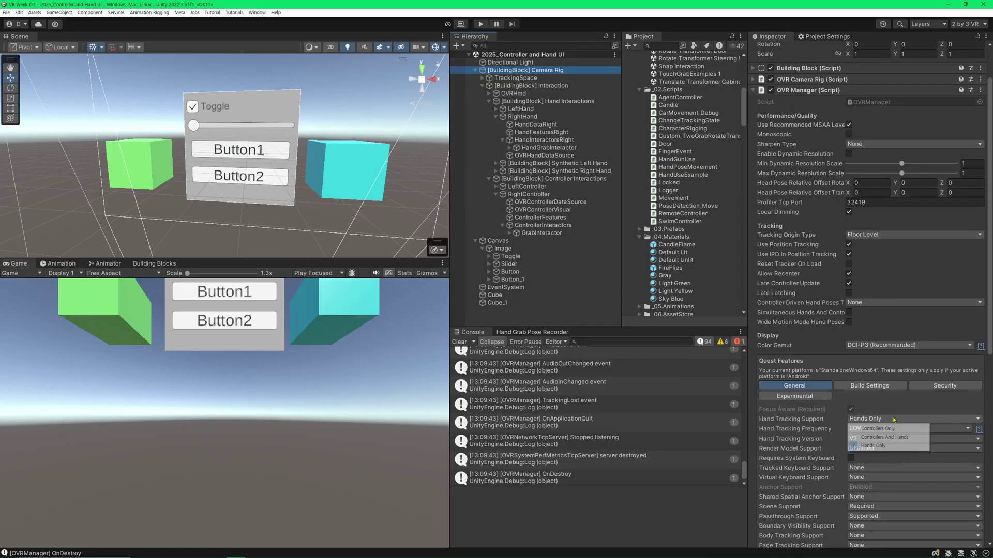
pyautogui.click(896, 437)
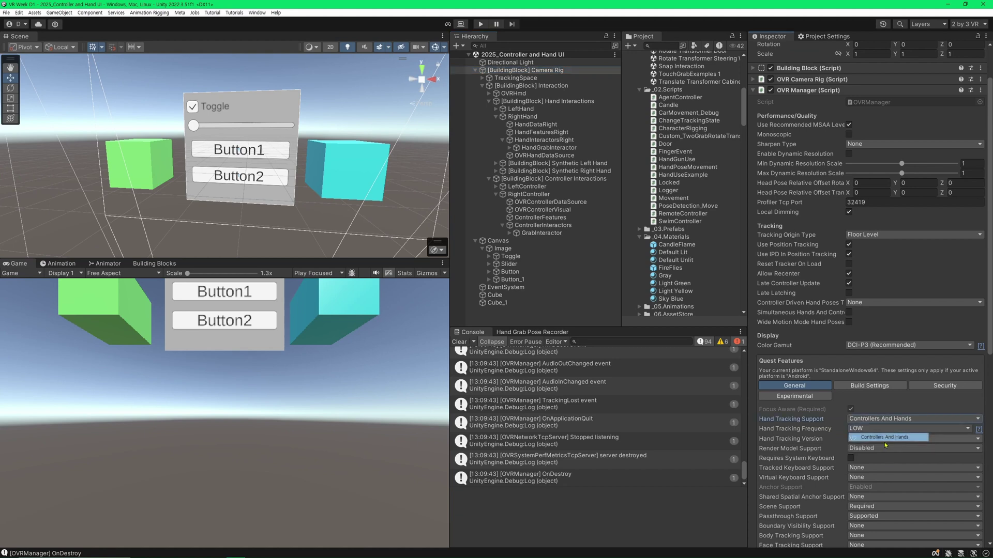
pyautogui.click(901, 420)
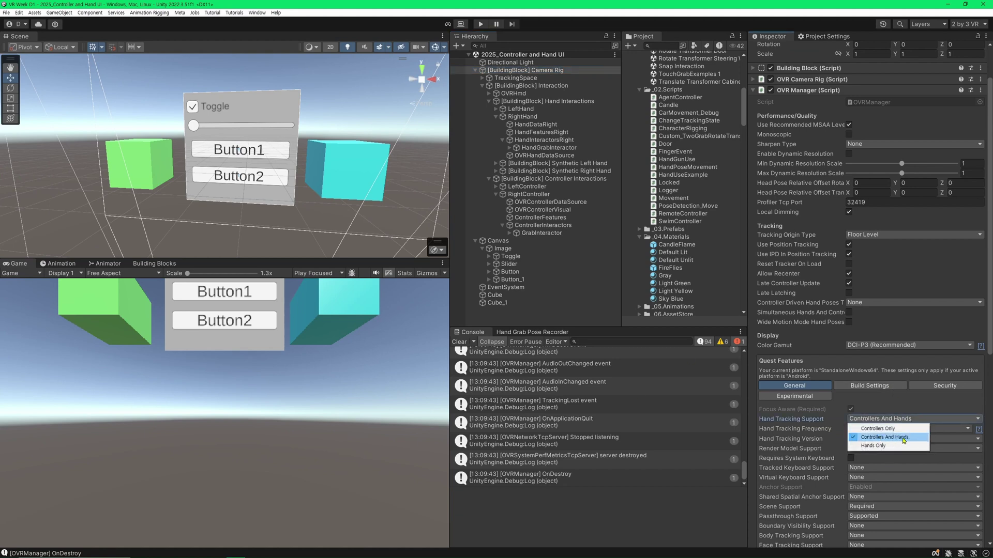
pyautogui.click(903, 439)
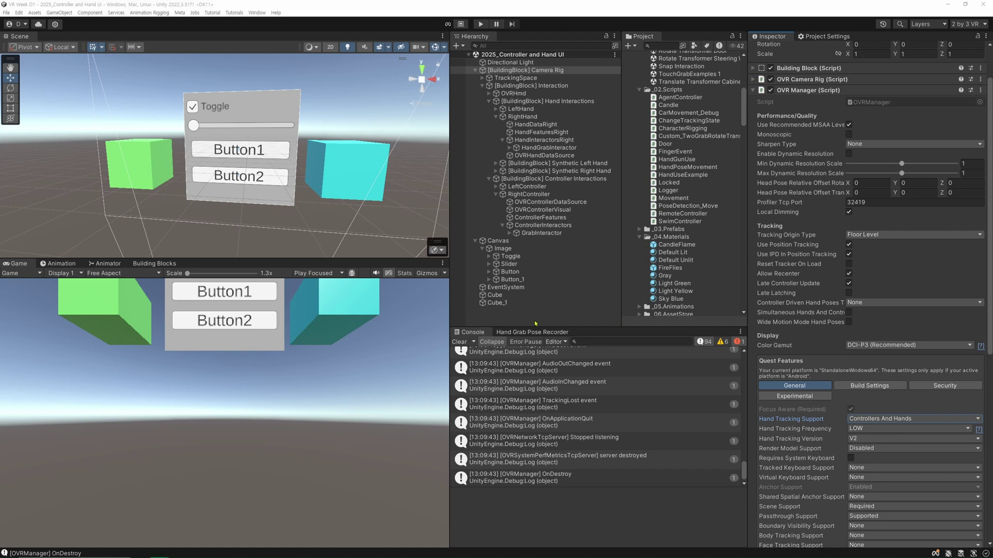
pyautogui.click(512, 279)
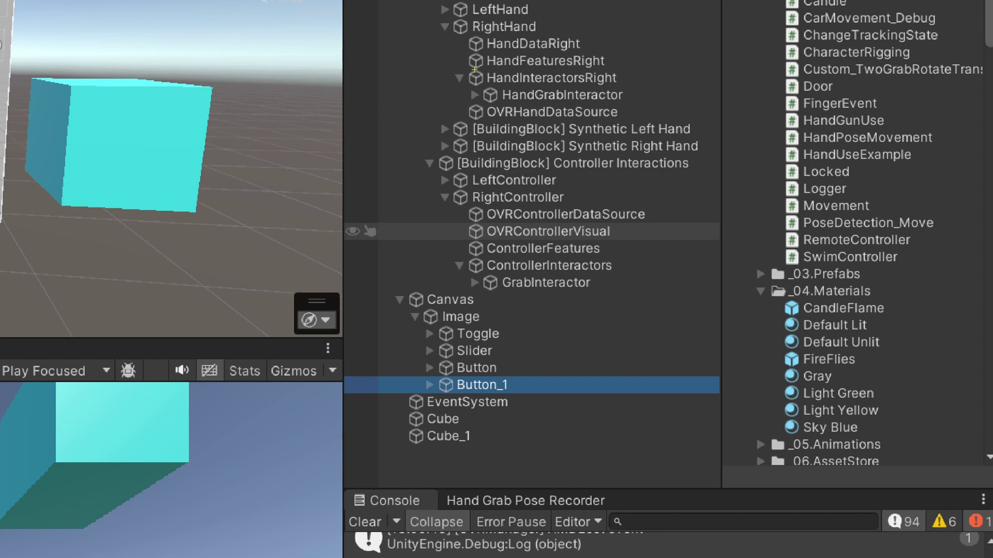
pyautogui.moveTo(474, 69); pyautogui.dragTo(628, 87)
pyautogui.moveTo(471, 254); pyautogui.dragTo(620, 274)
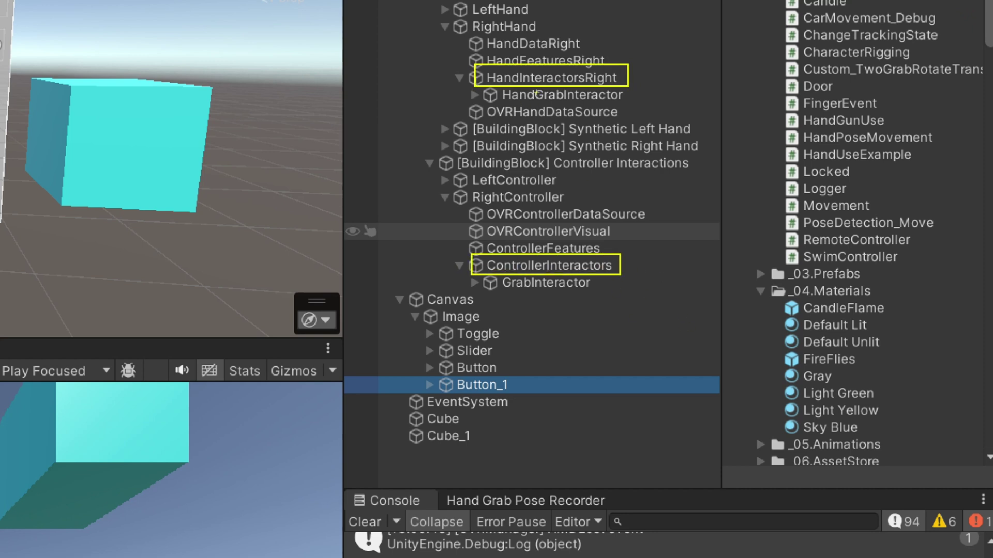
pyautogui.moveTo(531, 87); pyautogui.dragTo(564, 106)
pyautogui.moveTo(498, 275); pyautogui.dragTo(533, 292)
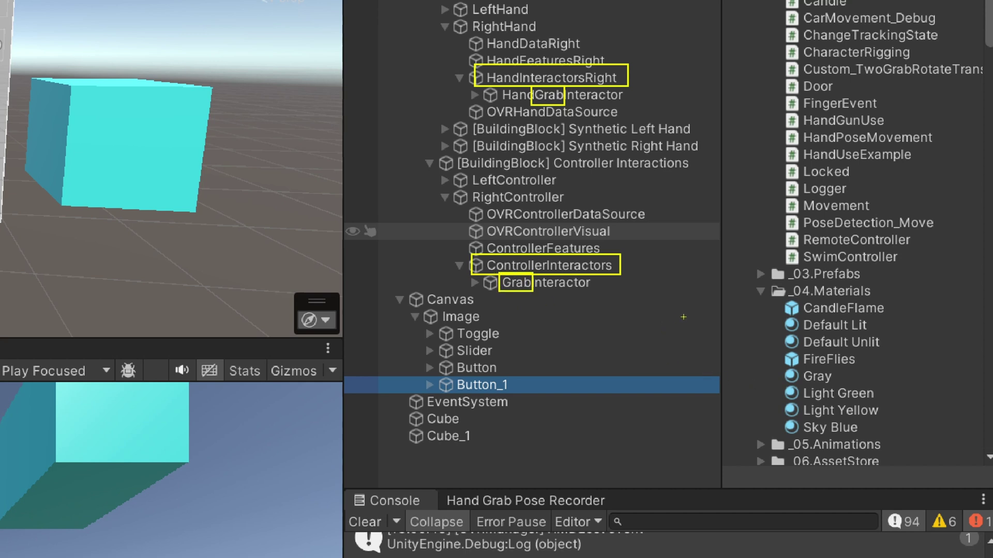
pyautogui.moveTo(650, 221); pyautogui.dragTo(650, 243)
pyautogui.write('Ray In')
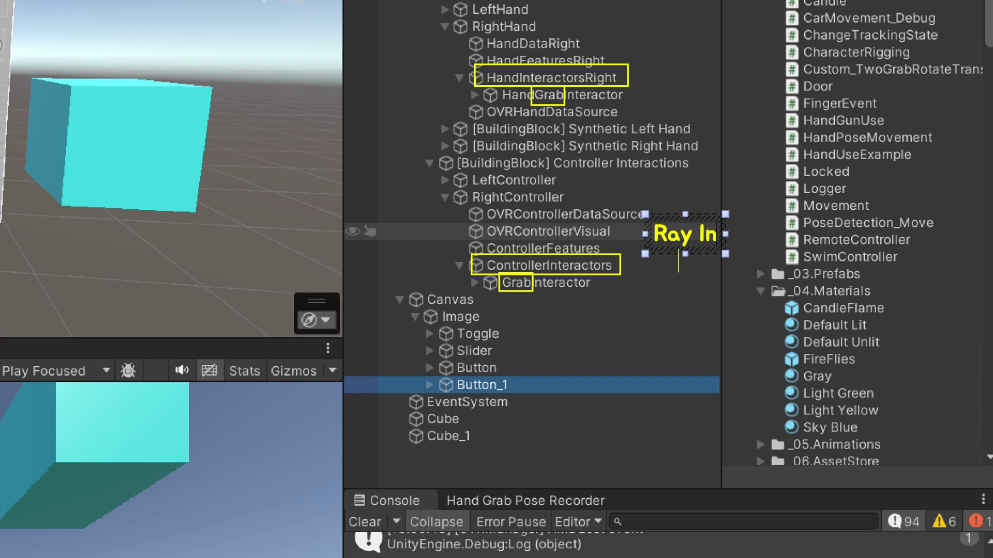
pyautogui.write('teractor')
pyautogui.click(791, 347)
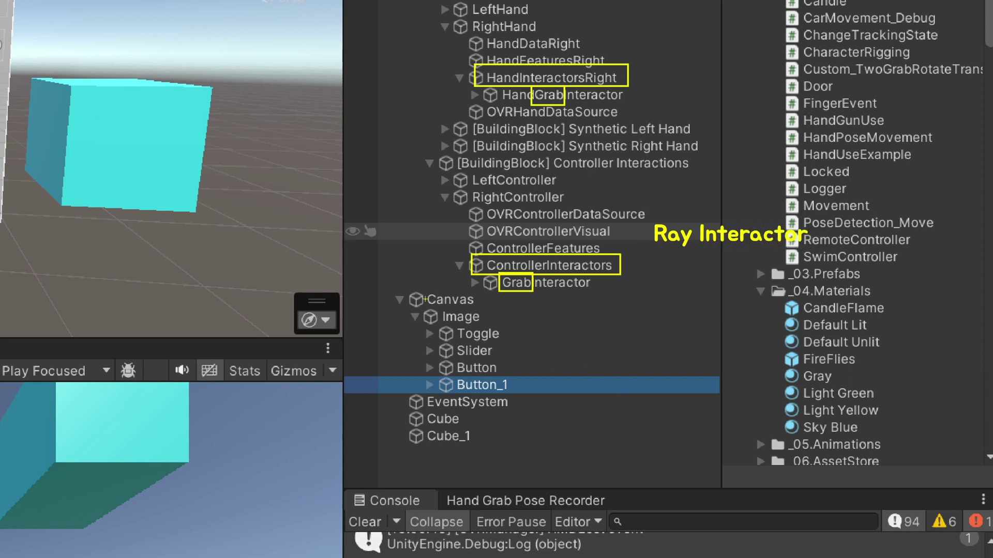
pyautogui.moveTo(414, 289); pyautogui.dragTo(481, 305)
pyautogui.click(509, 333)
pyautogui.write('Ray')
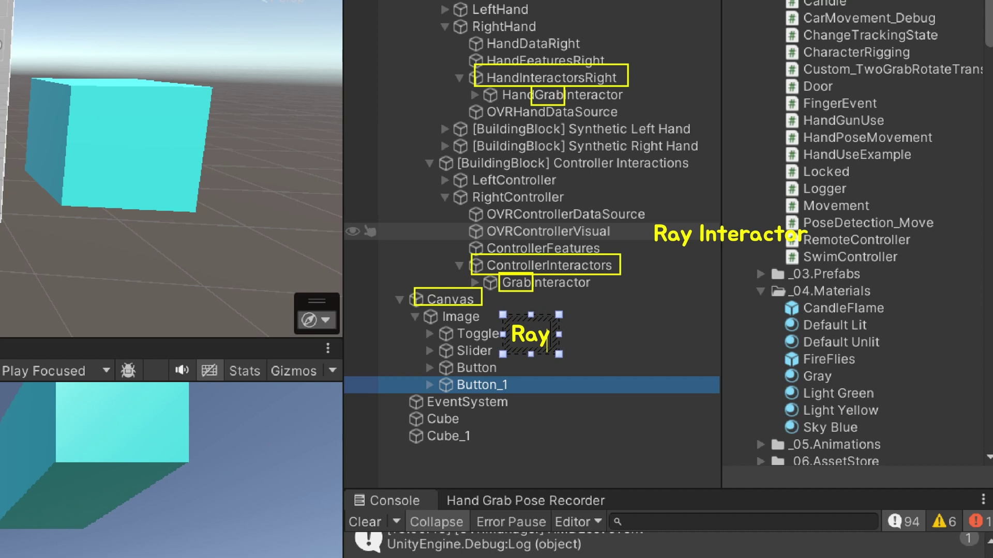
pyautogui.write(' Interactab')
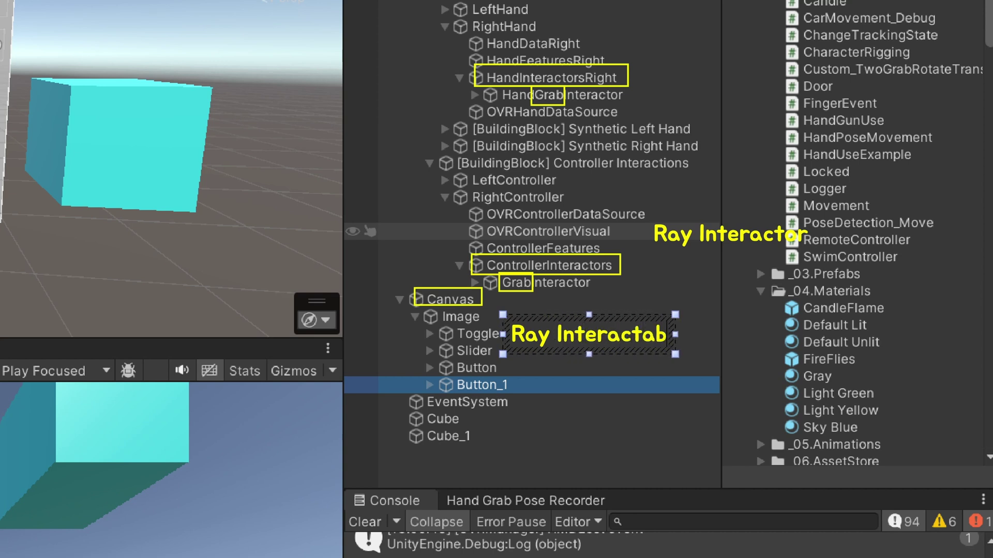
pyautogui.write('le')
pyautogui.click(605, 388)
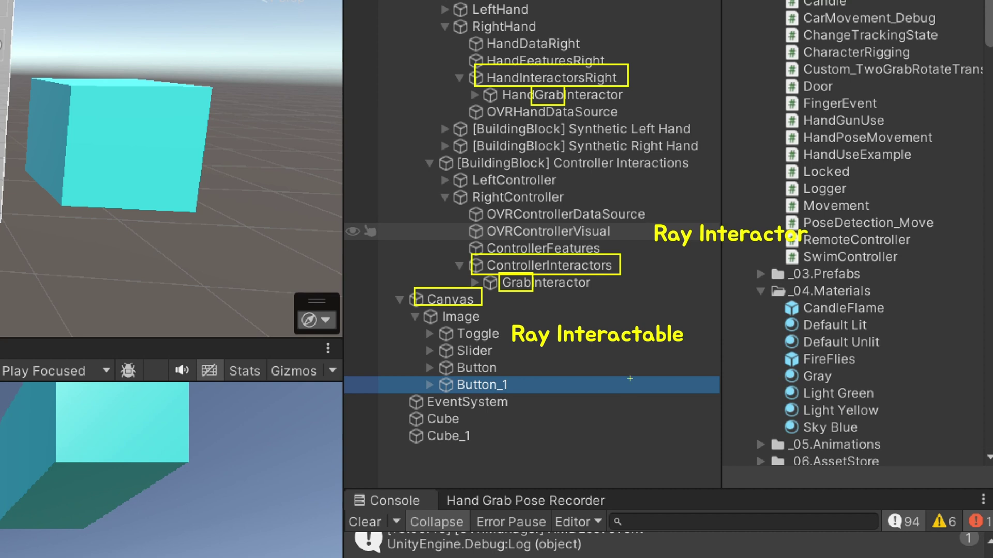
pyautogui.moveTo(635, 345); pyautogui.dragTo(704, 338)
pyautogui.moveTo(766, 247); pyautogui.dragTo(821, 241)
pyautogui.press('Escape')
# Step: Inspect the right hand's HandGrabInteractor, the right controller's ControllerInteractors, and the Canvas raycasters
pyautogui.click(583, 148)
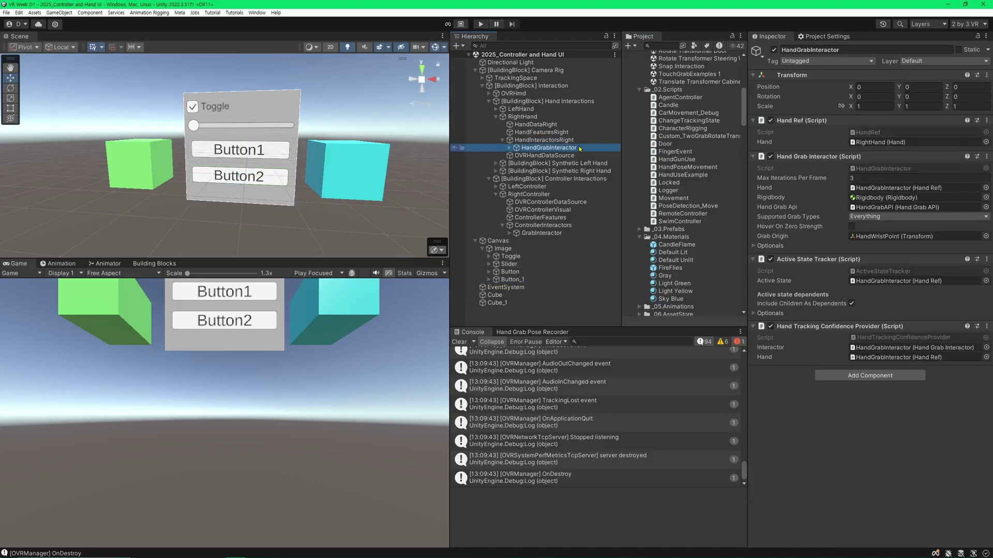
pyautogui.click(550, 140)
pyautogui.click(559, 149)
pyautogui.click(569, 226)
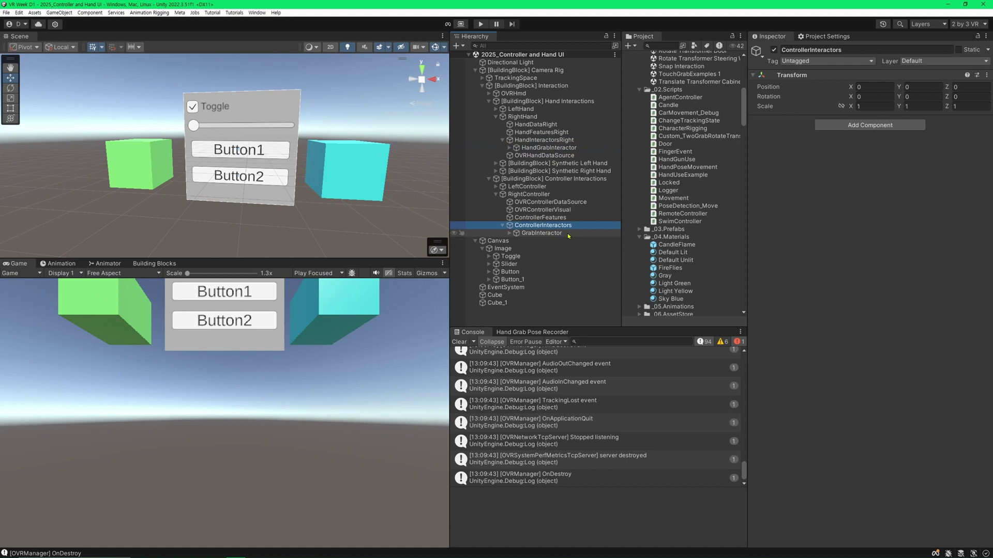
pyautogui.click(503, 241)
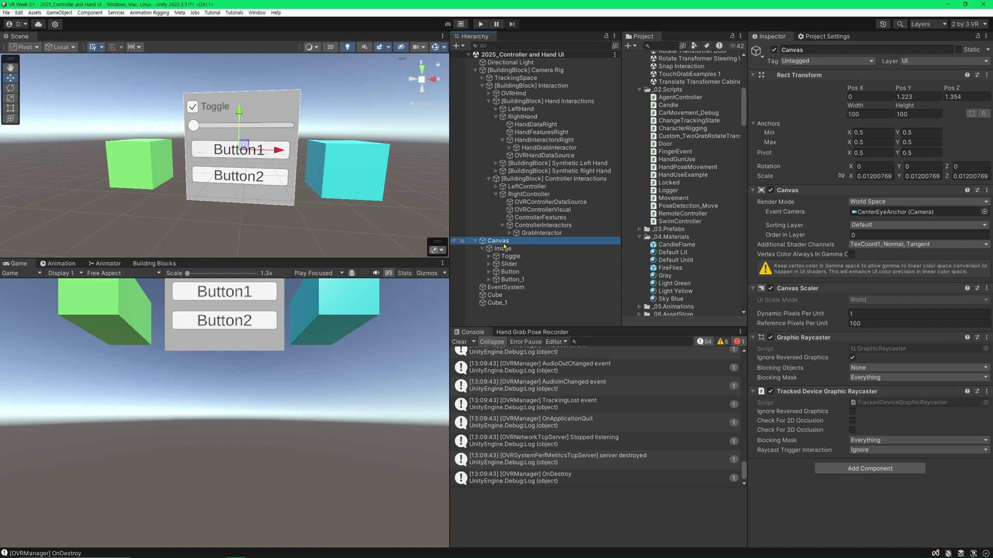
# Step: Search the Project for RayInteractor and inspect the HandRayInteractor and XR toolkit Ray Interactor prefabs
pyautogui.scroll(10, 682, 129)
pyautogui.click(640, 40)
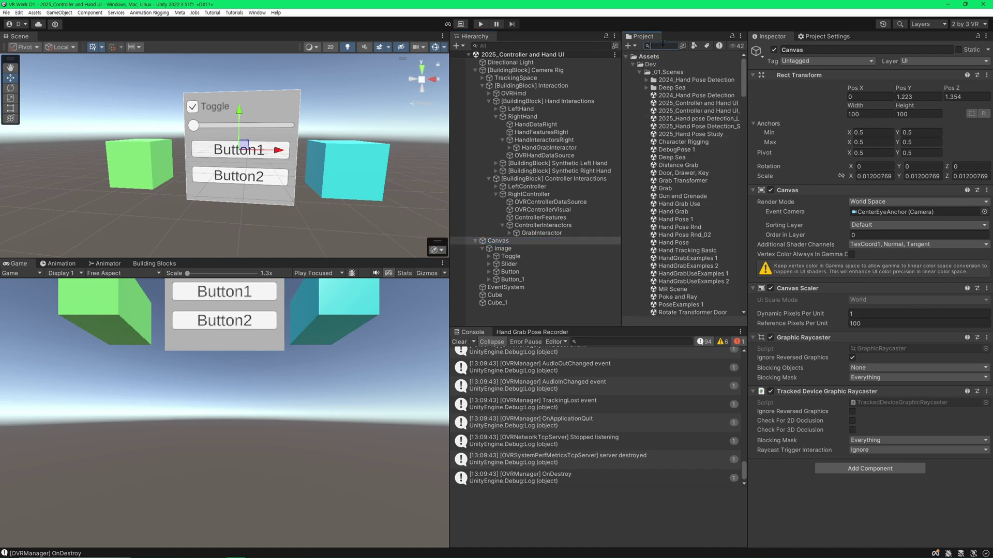
pyautogui.write('RayInterac')
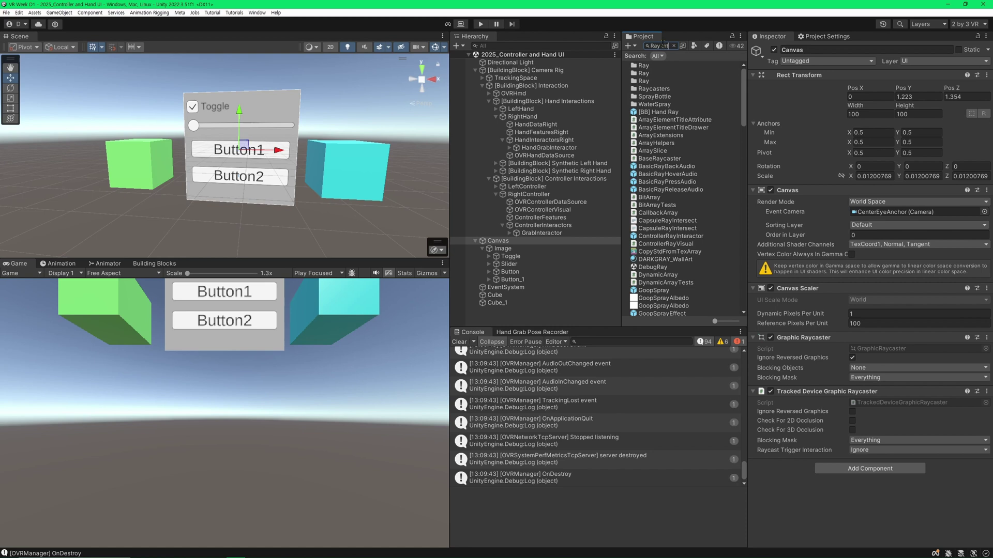
pyautogui.write('tor')
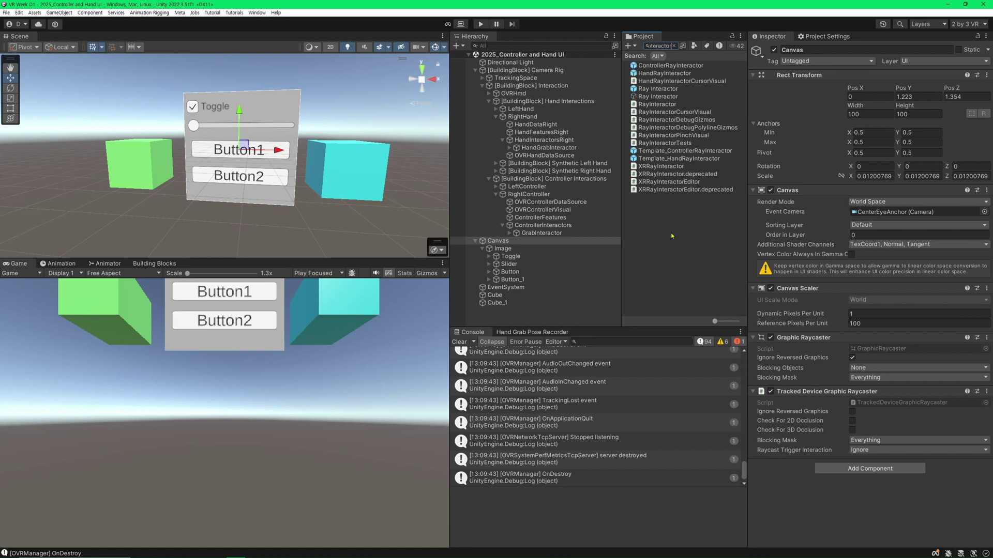
pyautogui.click(666, 74)
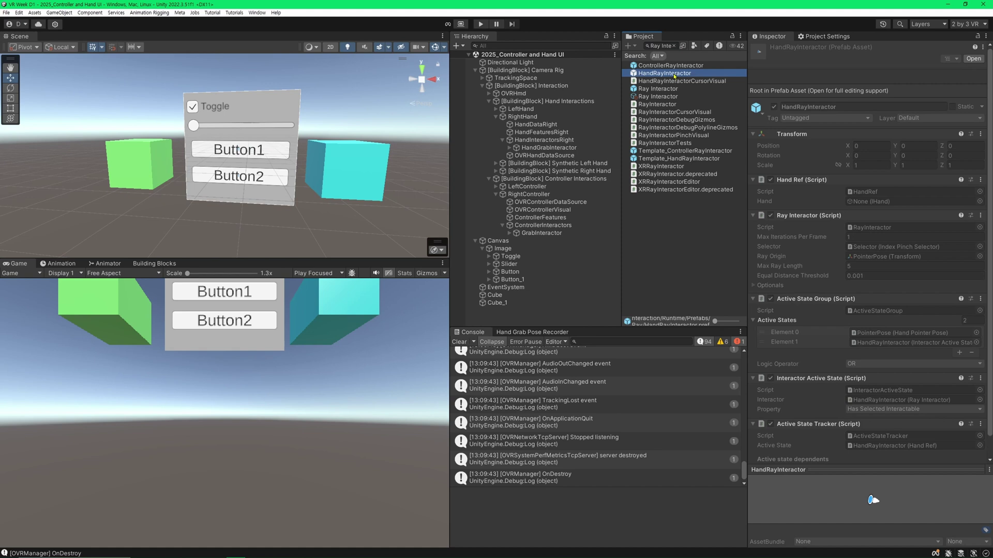
pyautogui.click(663, 89)
pyautogui.write('XR Int')
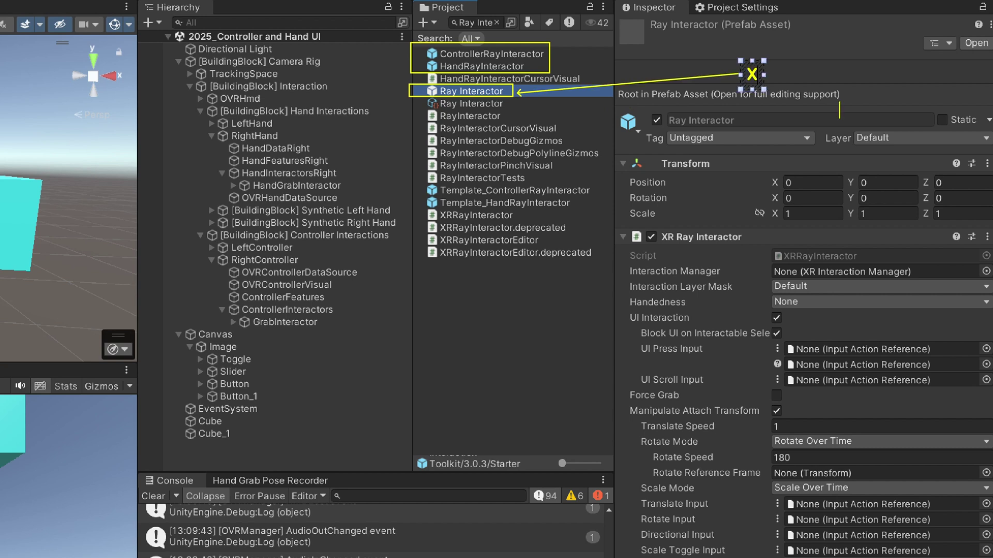
pyautogui.write('er')
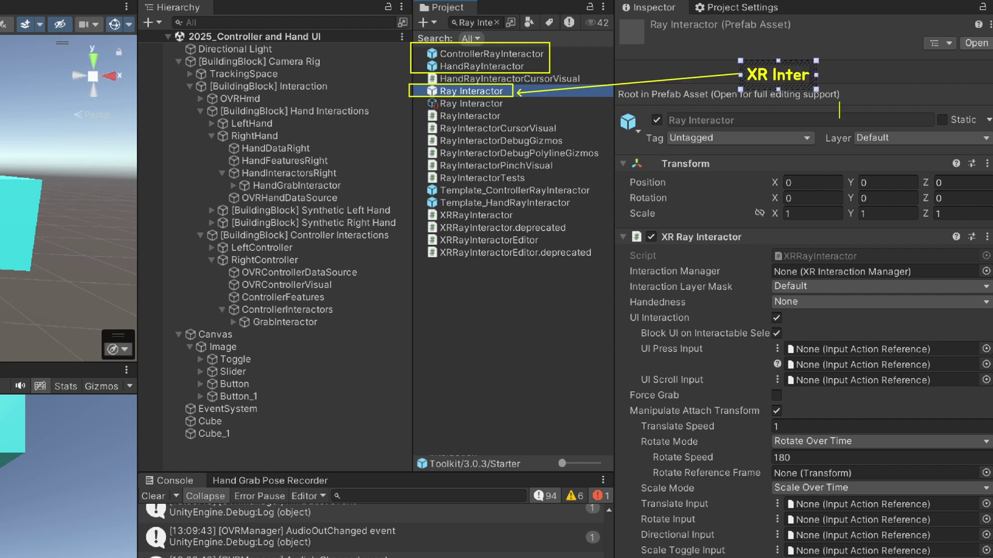
pyautogui.write('action Toolkit')
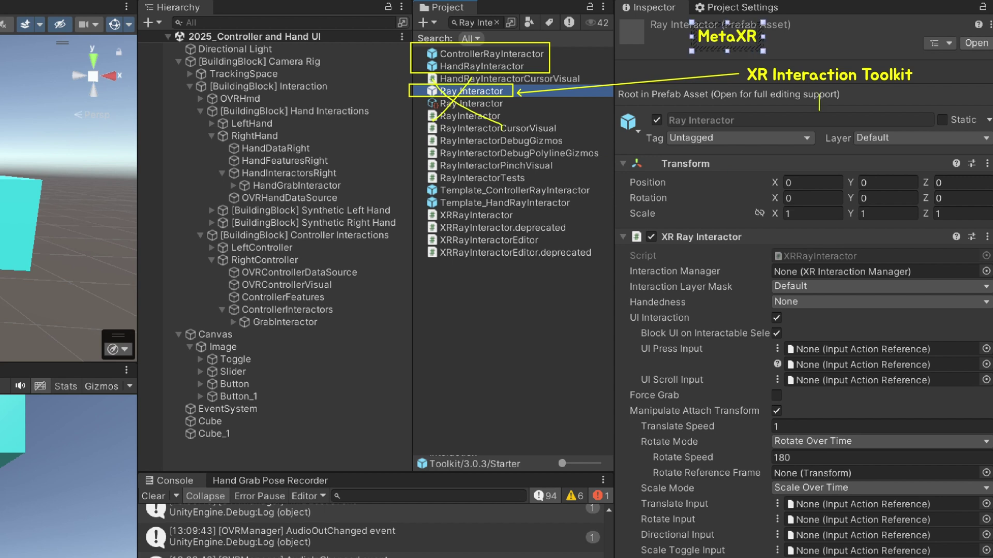
pyautogui.write(' SDK')
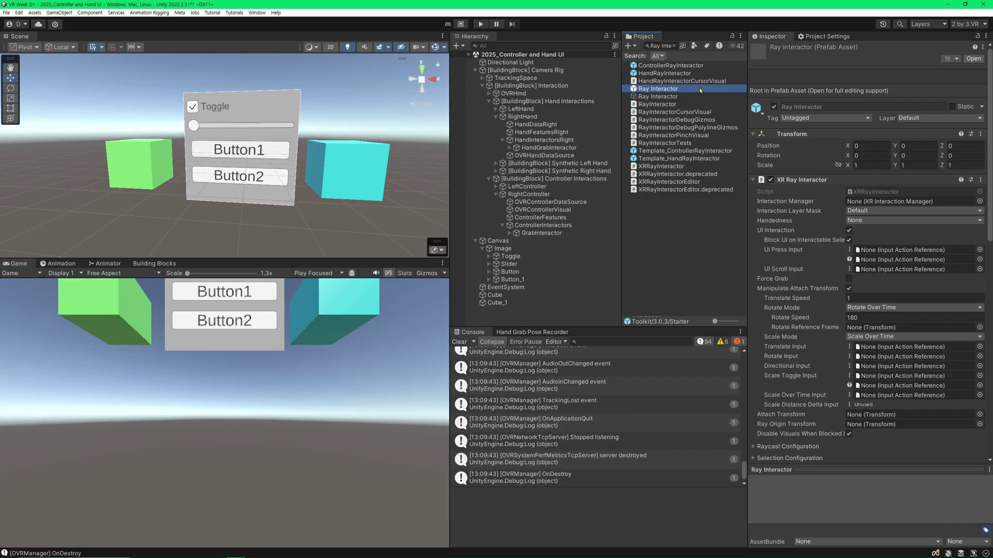
pyautogui.click(714, 73)
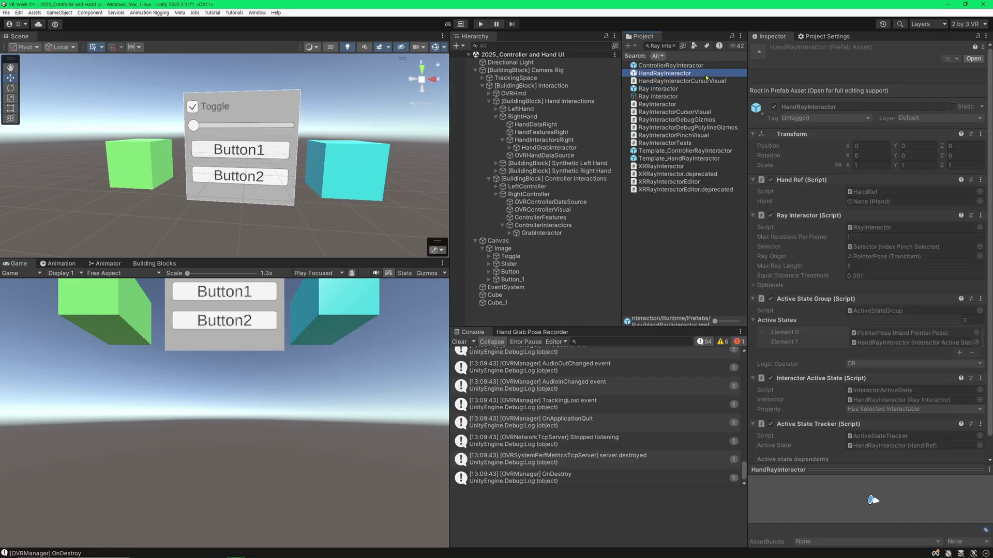
pyautogui.click(713, 65)
pyautogui.click(713, 74)
pyautogui.click(714, 66)
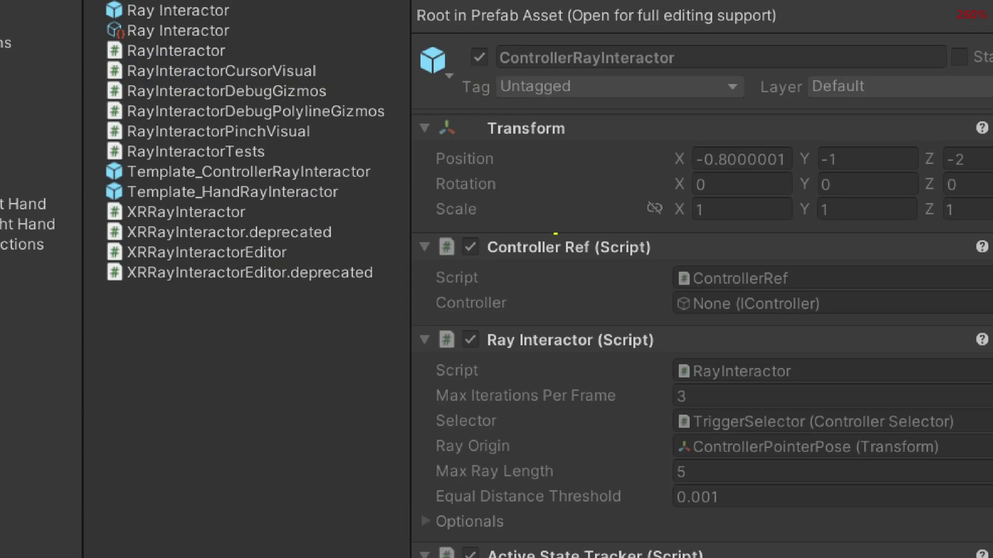
pyautogui.keyDown('ctrl'); pyautogui.moveTo(555, 234); pyautogui.dragTo(693, 264); pyautogui.keyUp('ctrl')
pyautogui.scroll(-3, 543, 239)
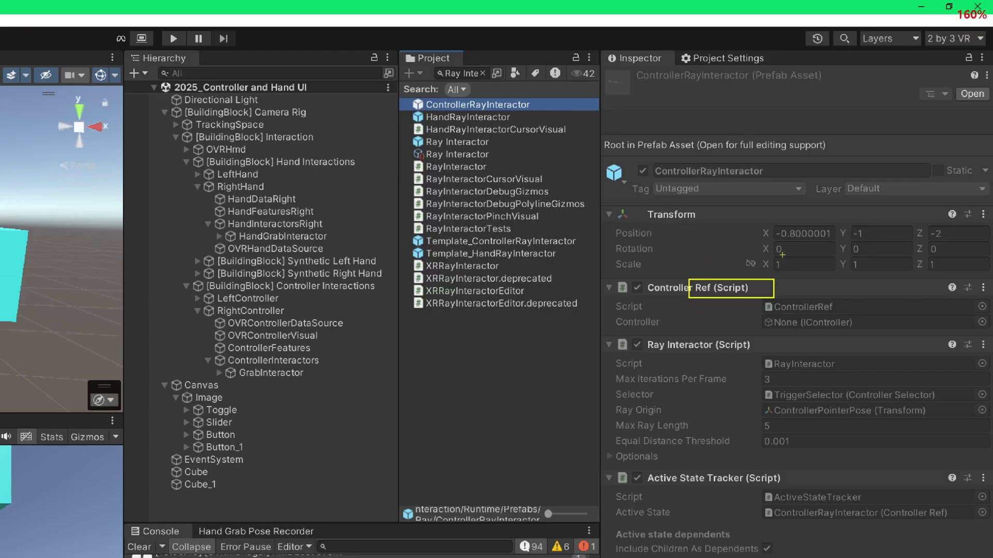
pyautogui.press('Escape')
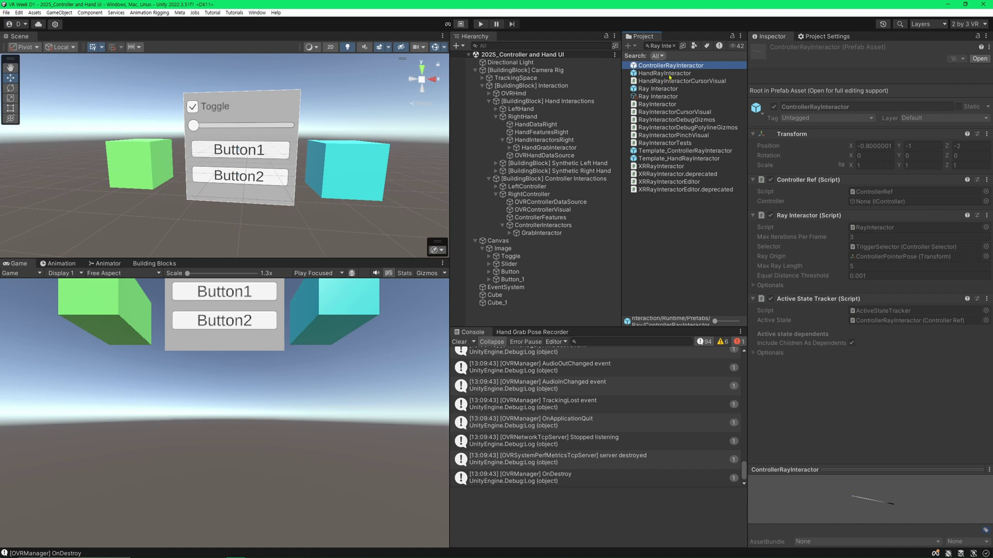
pyautogui.click(670, 89)
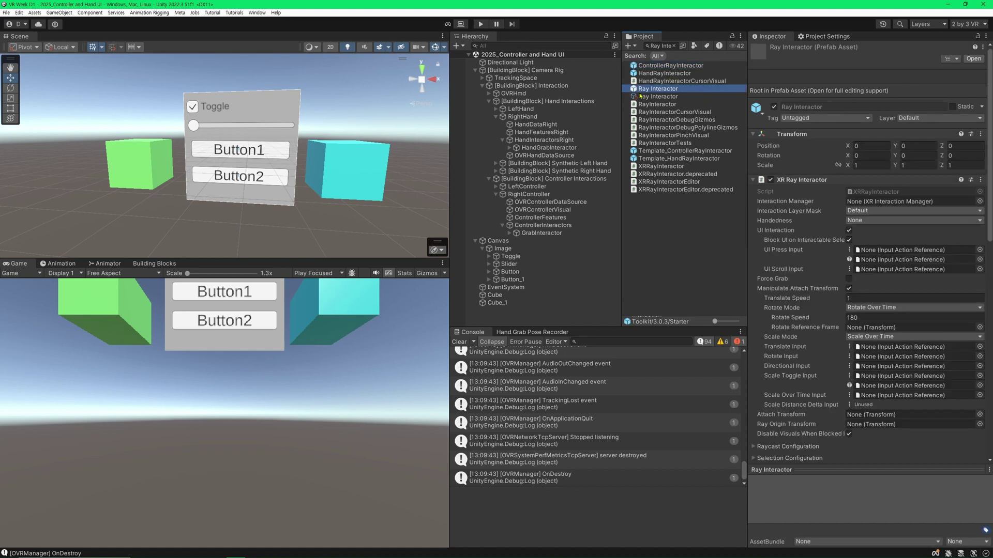
pyautogui.click(675, 73)
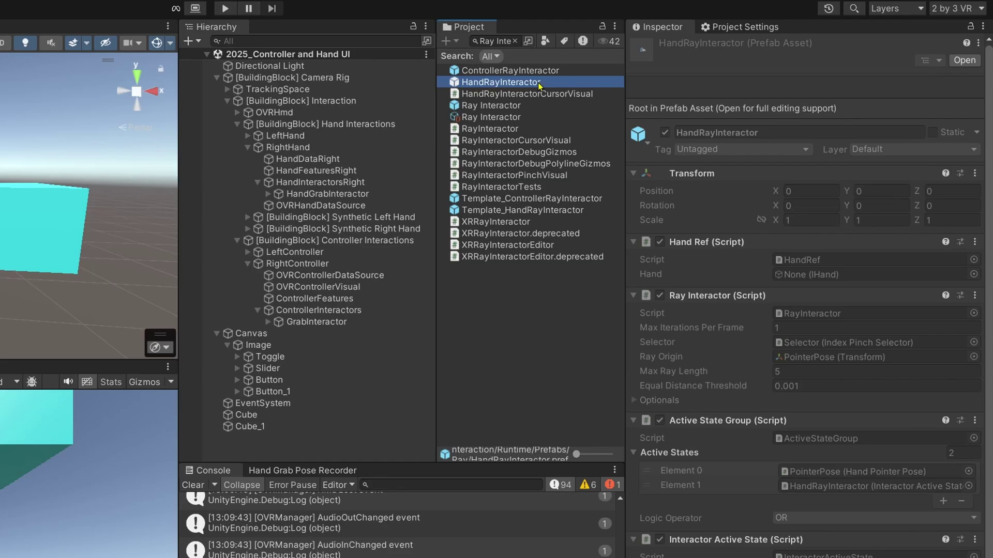
# Step: Add HandRayInteractor prefabs under both hands' interactor groups and check their hand references
pyautogui.moveTo(405, 114); pyautogui.dragTo(343, 185)
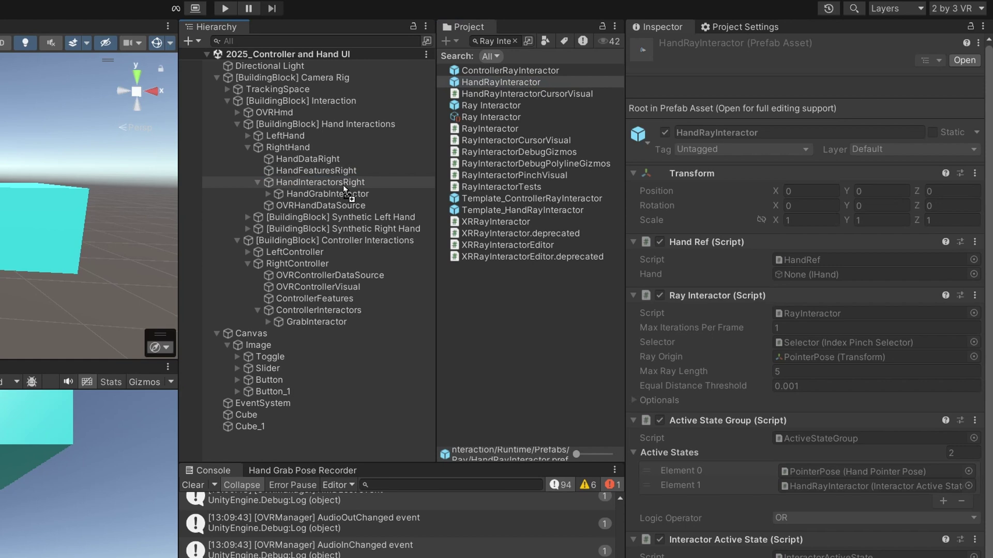
pyautogui.click(247, 136)
pyautogui.moveTo(525, 83); pyautogui.dragTo(343, 174)
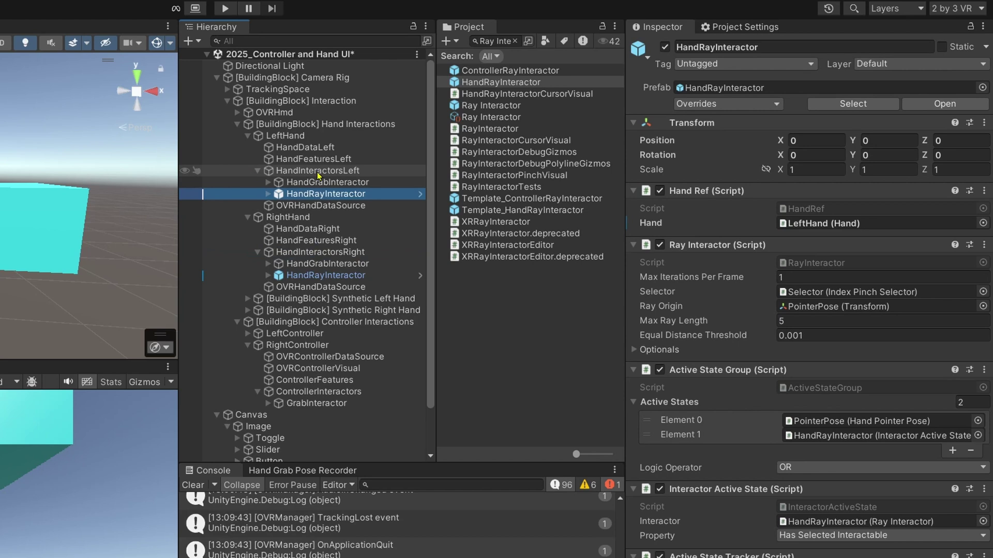
pyautogui.click(319, 171)
pyautogui.click(331, 195)
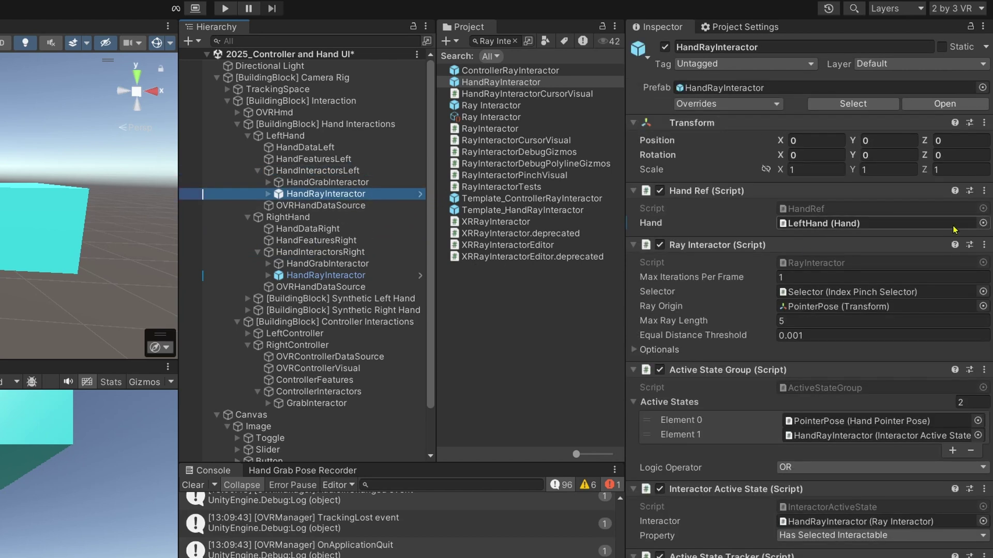
pyautogui.click(833, 226)
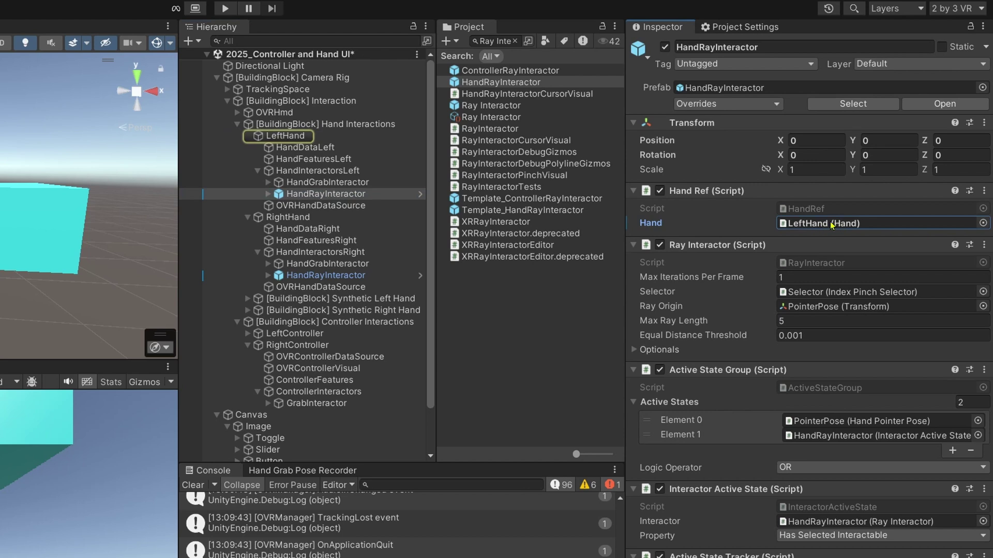
pyautogui.click(355, 275)
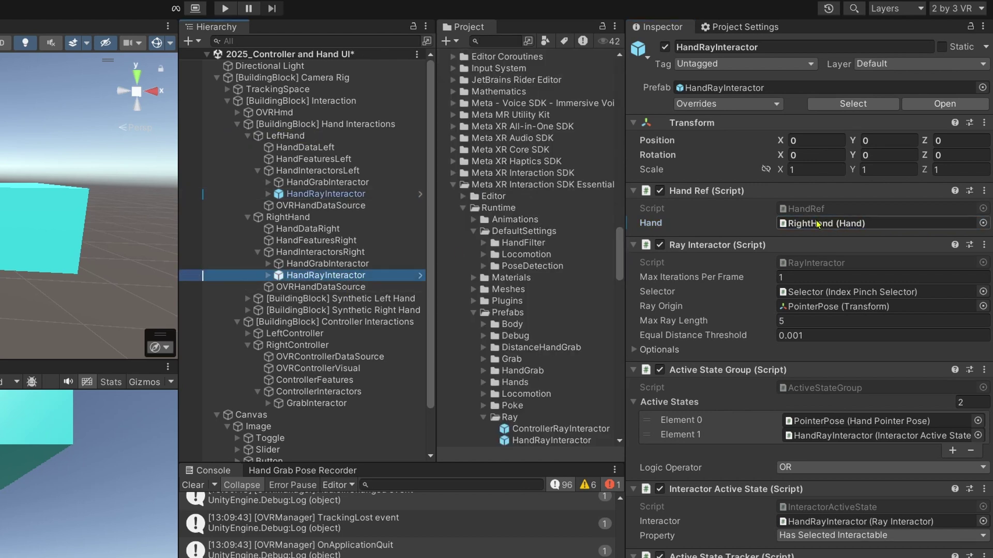
pyautogui.click(834, 223)
pyautogui.click(272, 218)
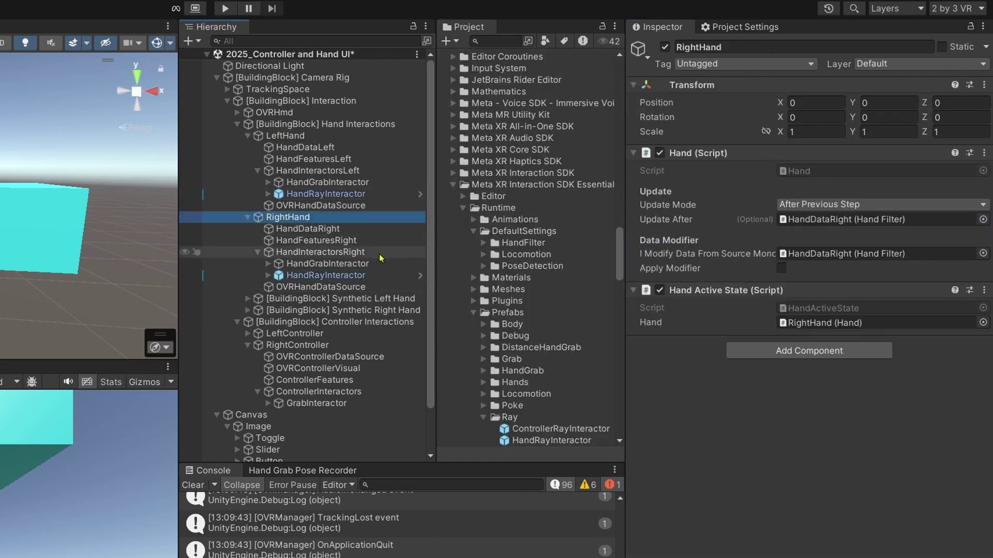
# Step: Add ControllerRayInteractor prefabs under the left and right controllers' interactor groups
pyautogui.click(247, 289)
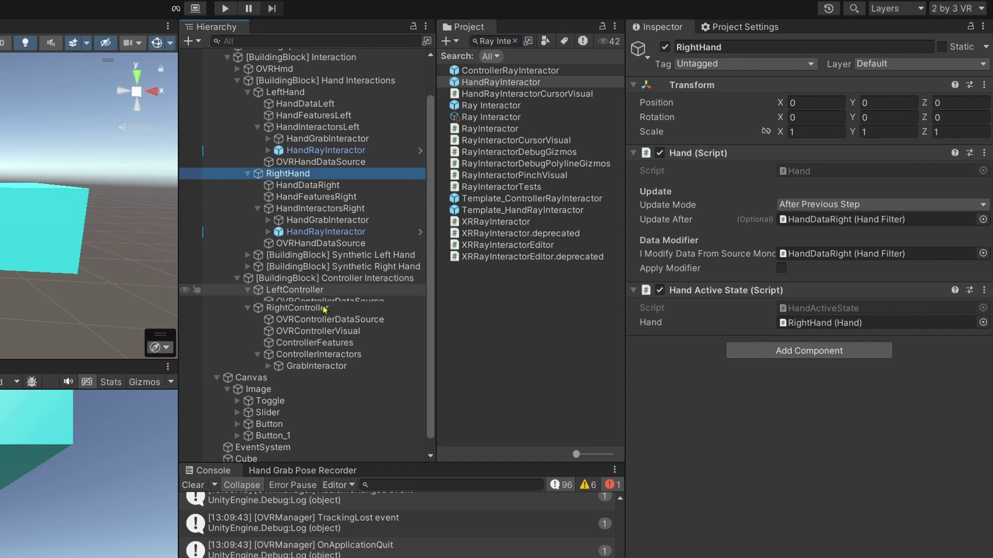
pyautogui.click(257, 337)
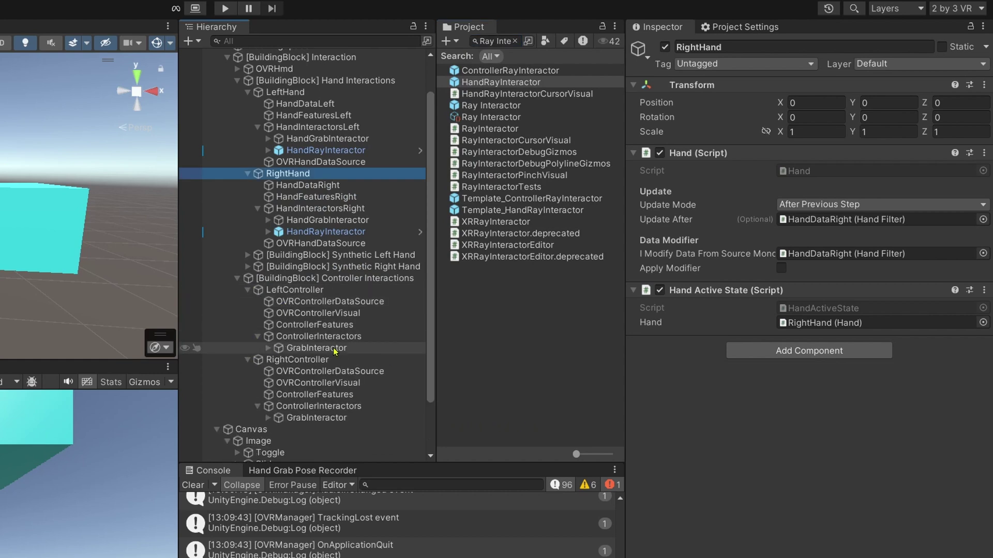
pyautogui.click(516, 71)
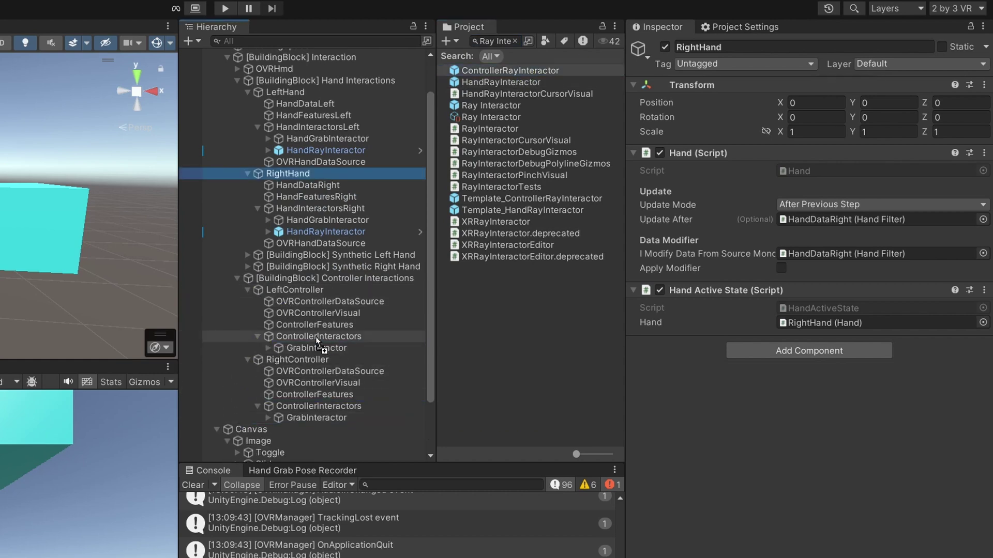
pyautogui.moveTo(283, 403); pyautogui.dragTo(311, 336)
pyautogui.moveTo(517, 70); pyautogui.dragTo(370, 420)
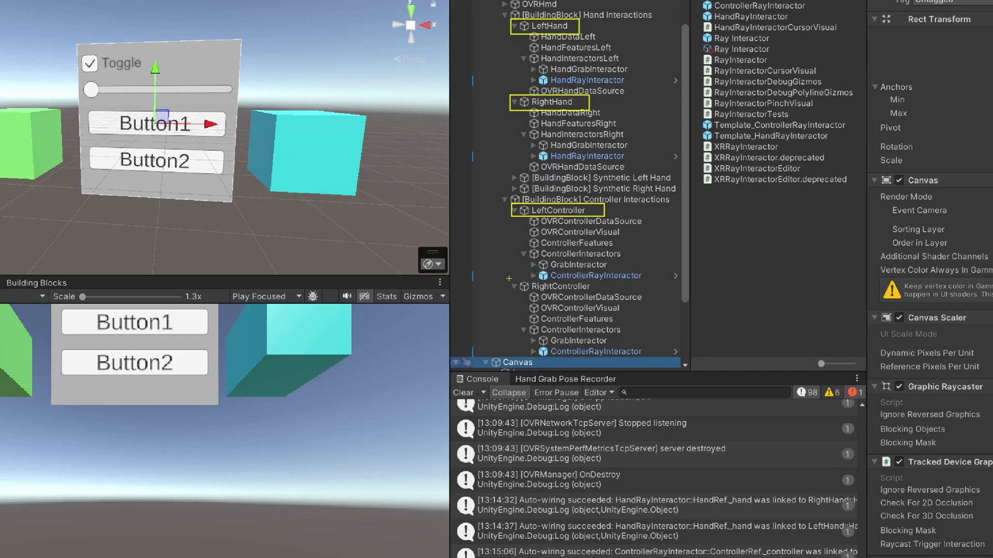
pyautogui.moveTo(509, 279); pyautogui.dragTo(600, 293)
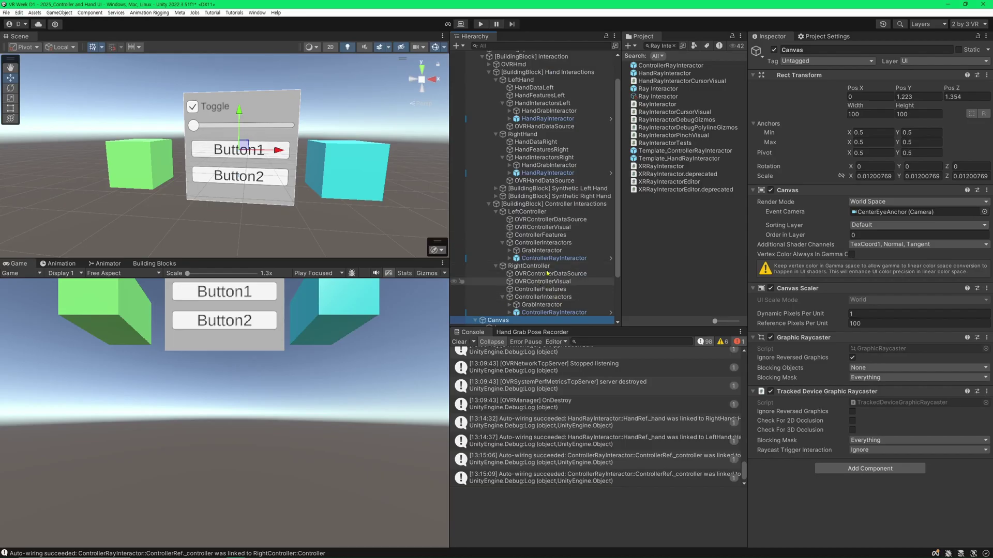
pyautogui.scroll(3, 491, 129)
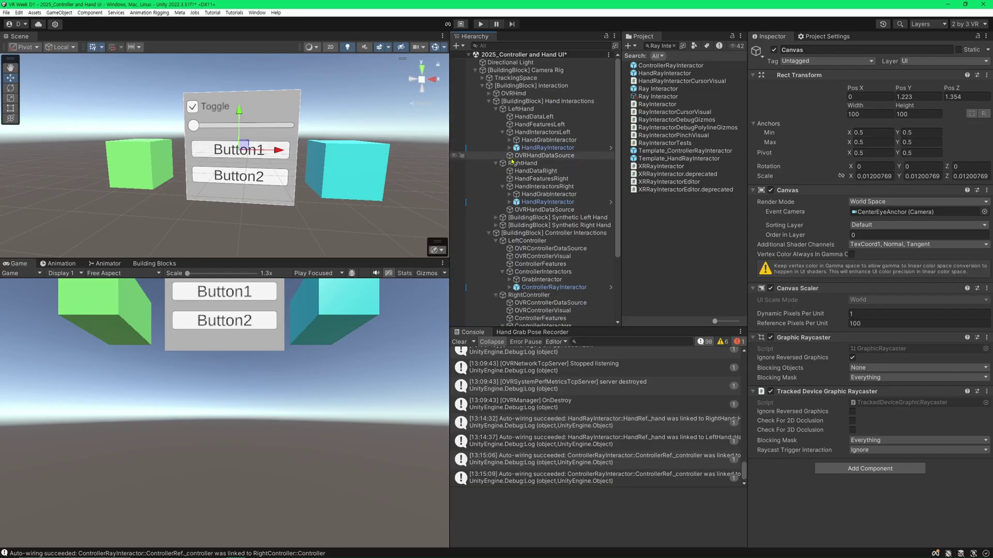
# Step: Add Ray Interaction to the Canvas via the Interaction SDK wizard, fixing the missing PointableCanvasModule
pyautogui.click(476, 71)
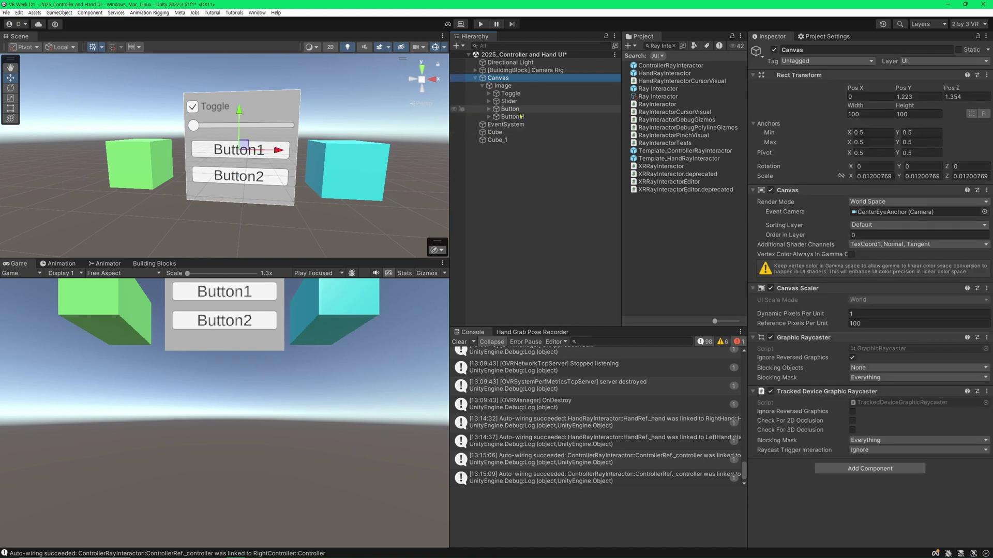
pyautogui.rightClick(522, 79)
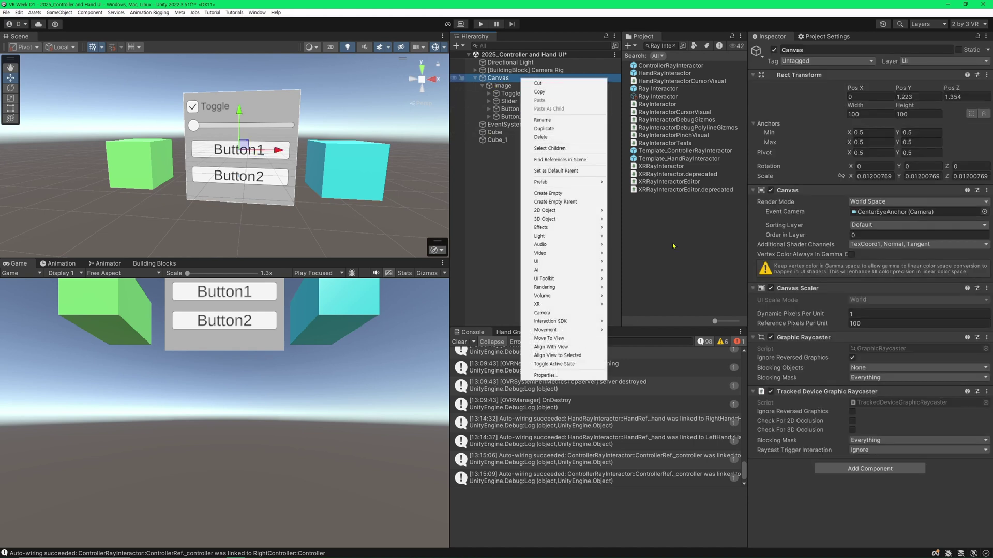
pyautogui.moveTo(563, 323)
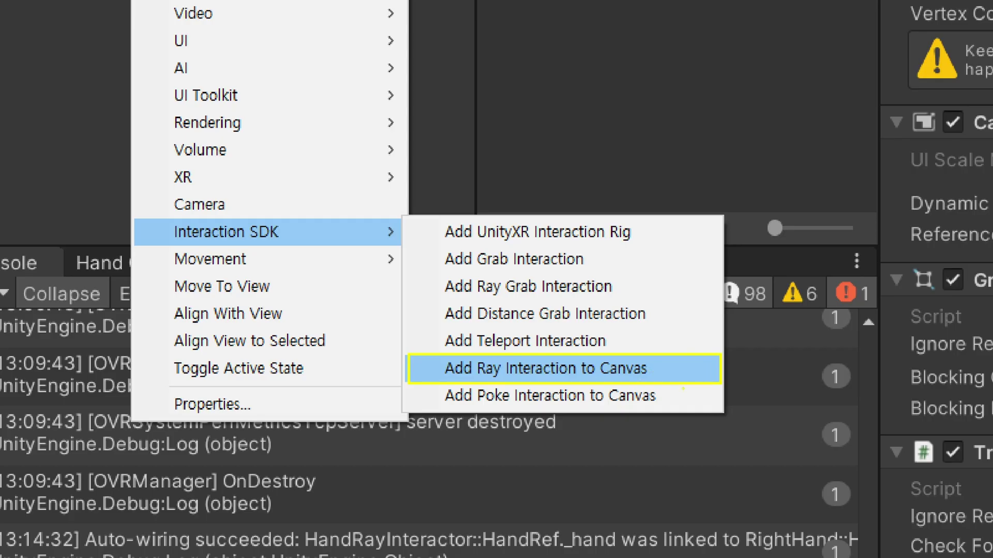
pyautogui.click(685, 366)
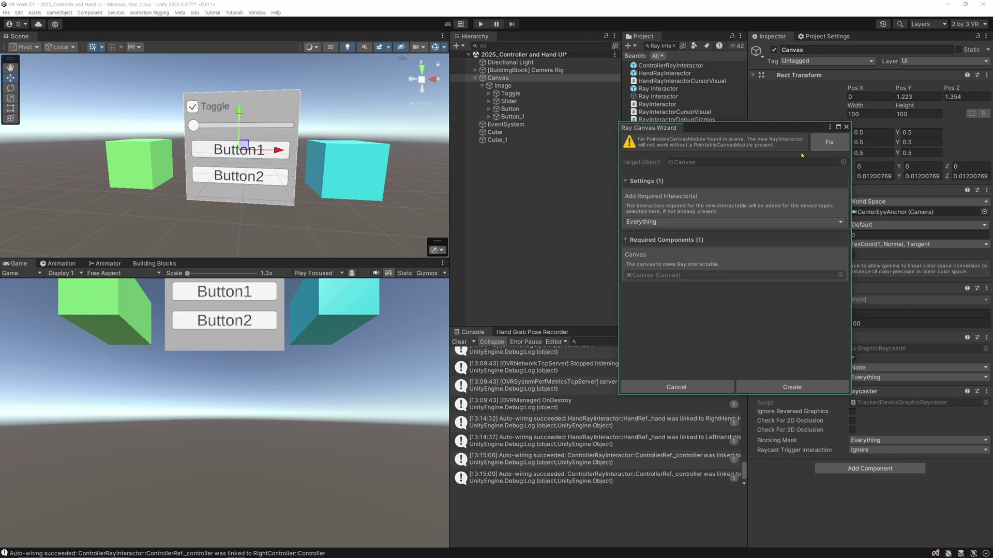
pyautogui.click(826, 145)
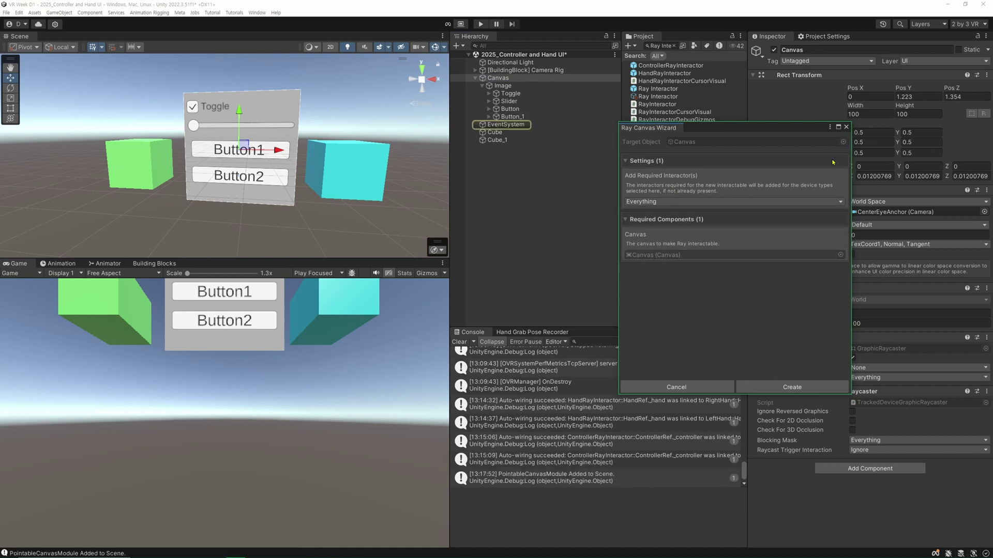
pyautogui.click(791, 388)
pyautogui.click(527, 126)
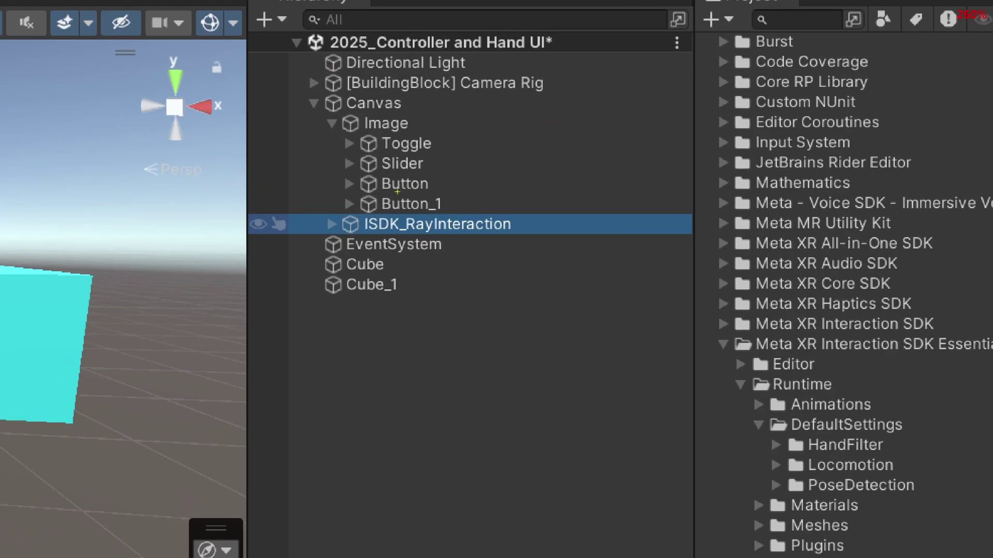
pyautogui.moveTo(308, 209); pyautogui.dragTo(543, 238)
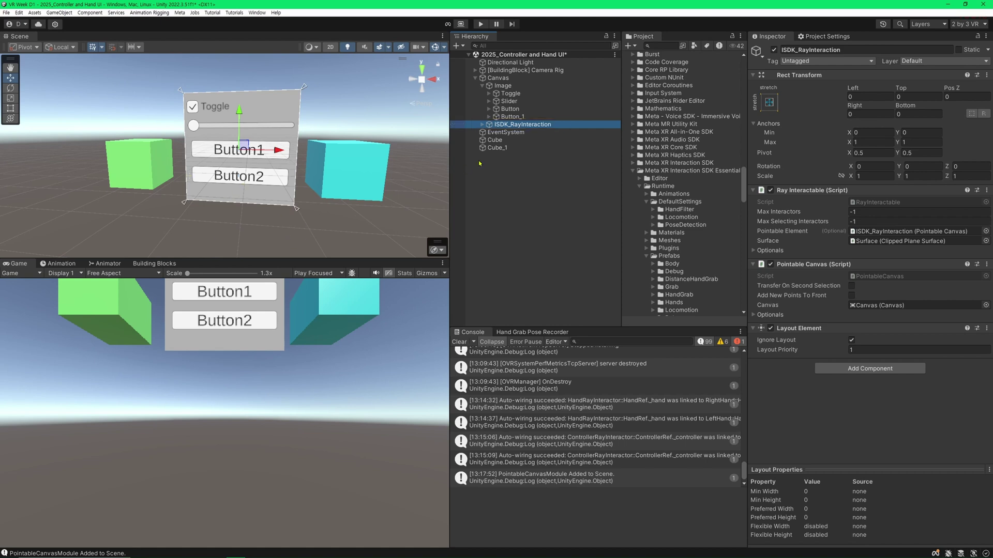
# Step: After trying the poke interaction option, duplicate the Canvas as Canvas_1
pyautogui.rightClick(499, 79)
pyautogui.press('Escape')
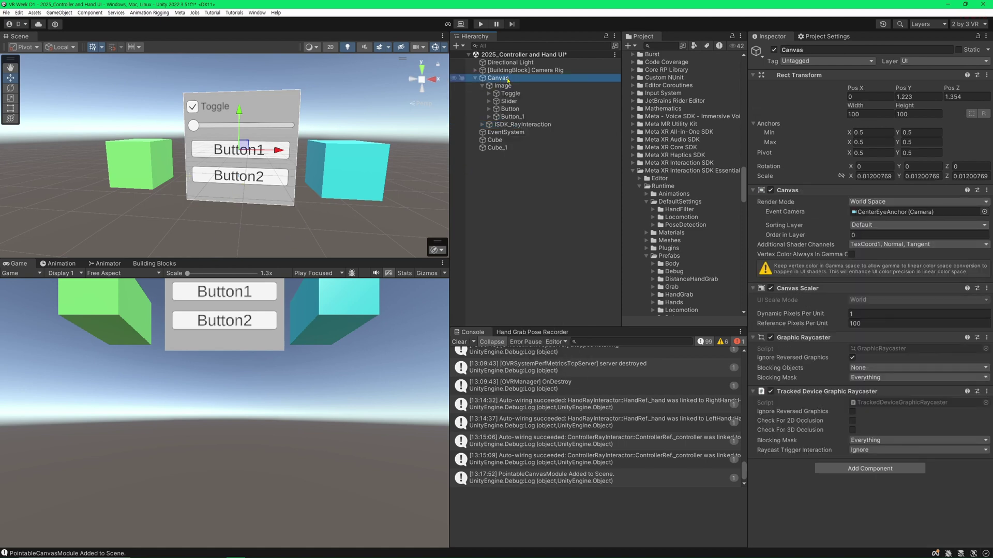
pyautogui.click(503, 86)
pyautogui.rightClick(513, 78)
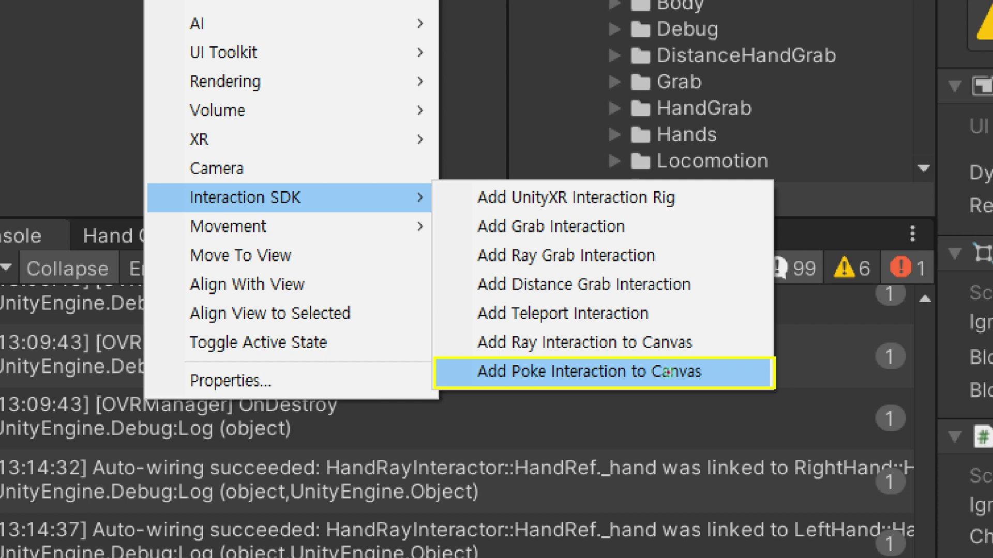
pyautogui.click(624, 373)
pyautogui.click(575, 199)
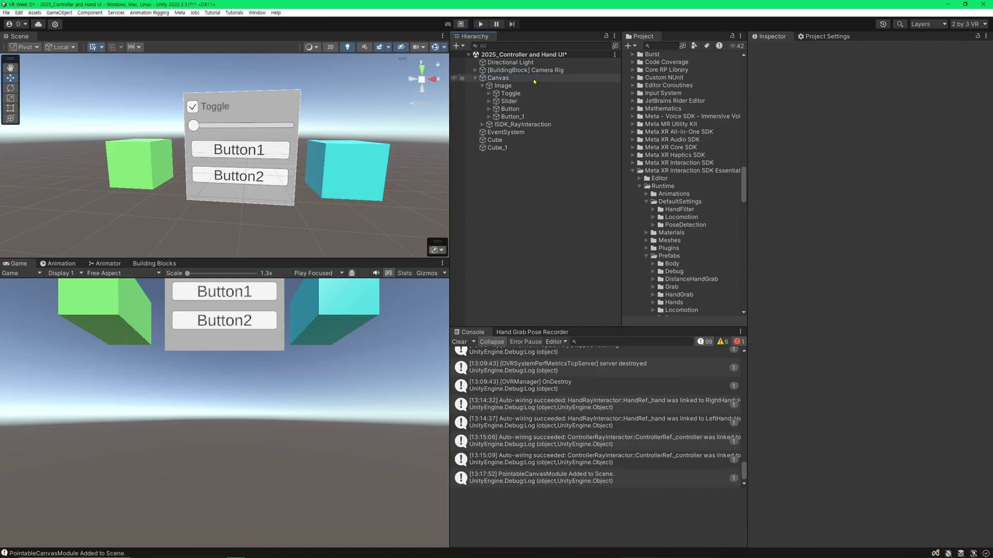
pyautogui.click(497, 77)
pyautogui.hotkey('ctrl', 'd')
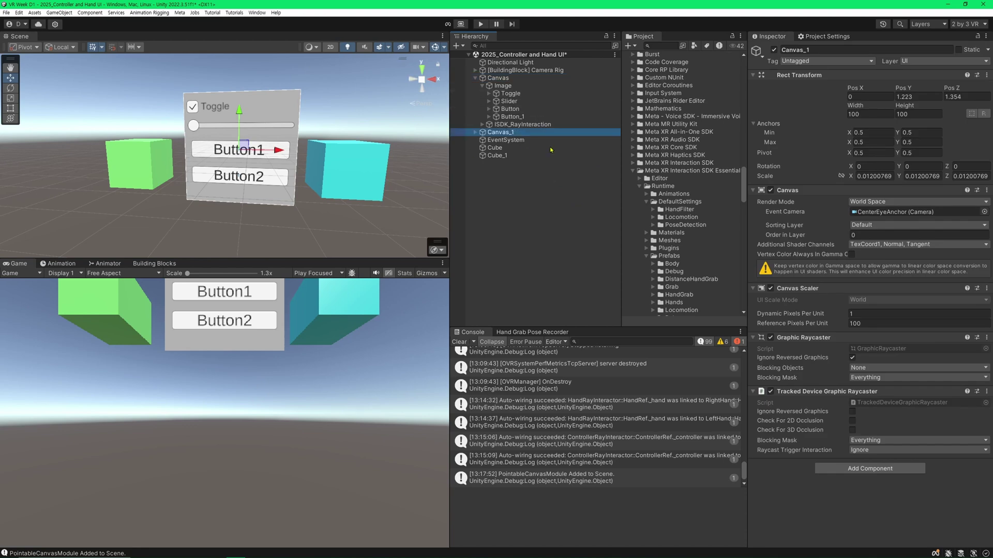
# Step: Move Canvas_1 left of the original canvas and turn it about -73° on Y
pyautogui.moveTo(274, 195); pyautogui.dragTo(265, 149, button='right')
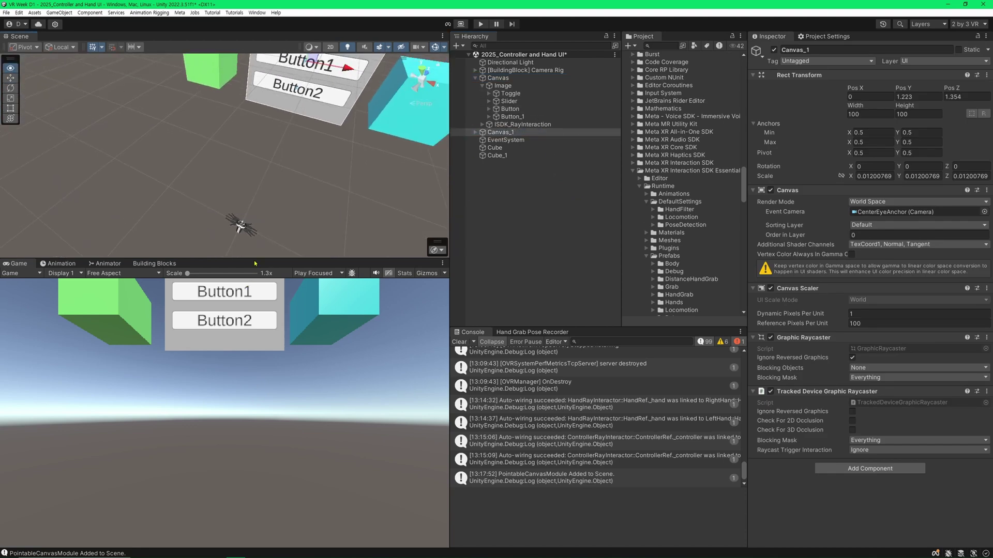
pyautogui.moveTo(293, 84)
pyautogui.mouseDown()
pyautogui.moveTo(164, 160)
pyautogui.moveTo(186, 155)
pyautogui.mouseUp()
pyautogui.press('e')
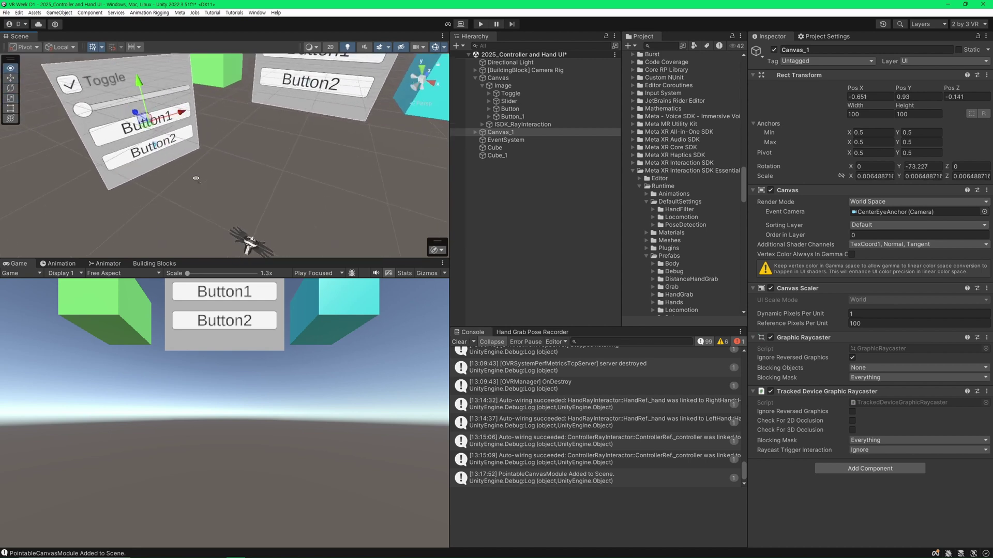
pyautogui.moveTo(186, 155)
pyautogui.mouseDown(button='right')
pyautogui.moveTo(257, 182)
pyautogui.moveTo(139, 132)
pyautogui.mouseUp(button='right')
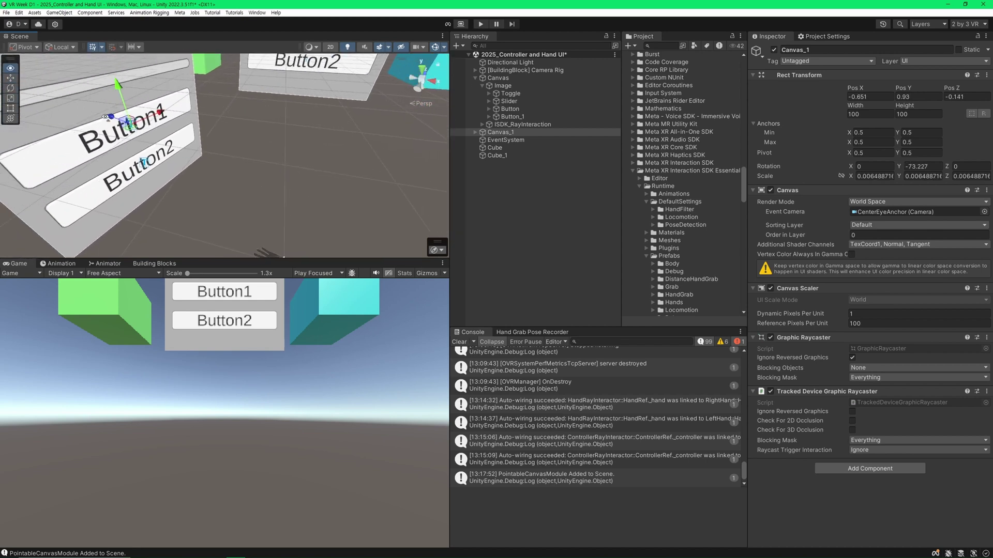
pyautogui.press('w')
pyautogui.moveTo(138, 132); pyautogui.dragTo(145, 134)
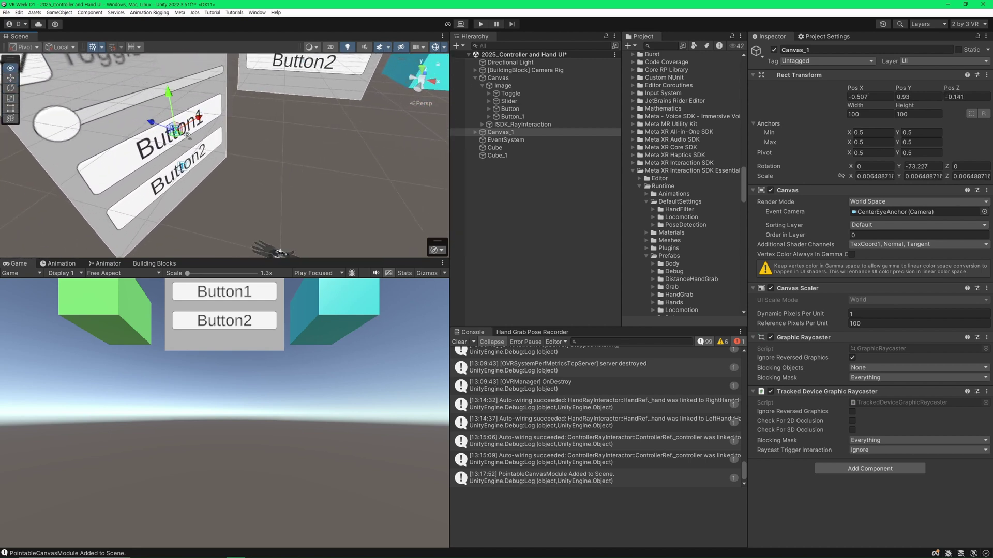
pyautogui.moveTo(144, 134)
pyautogui.mouseDown(button='right')
pyautogui.moveTo(157, 107)
pyautogui.moveTo(239, 197)
pyautogui.mouseUp(button='right')
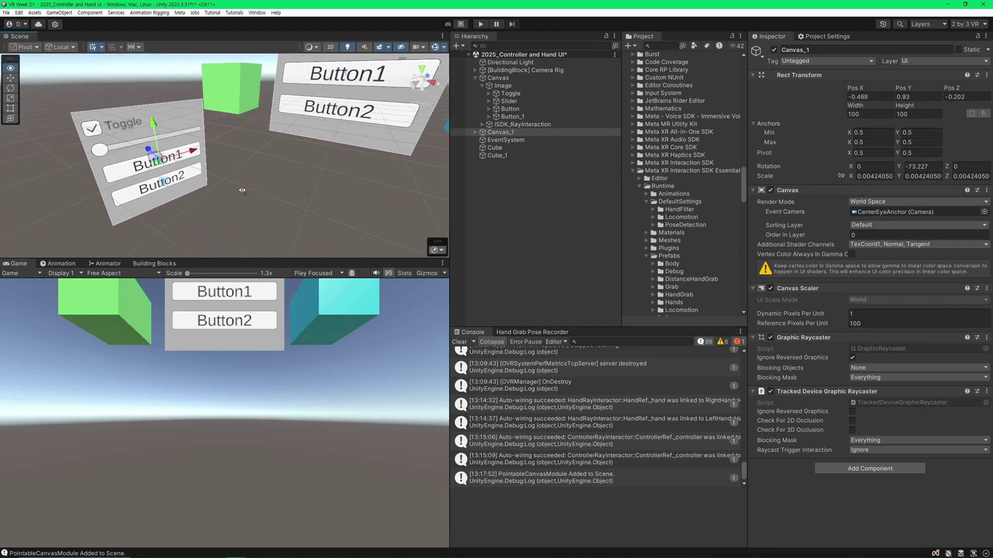
# Step: Expand Canvas_1 and select its copied ISDK_RayInteraction child
pyautogui.click(239, 194)
pyautogui.click(499, 133)
pyautogui.click(475, 132)
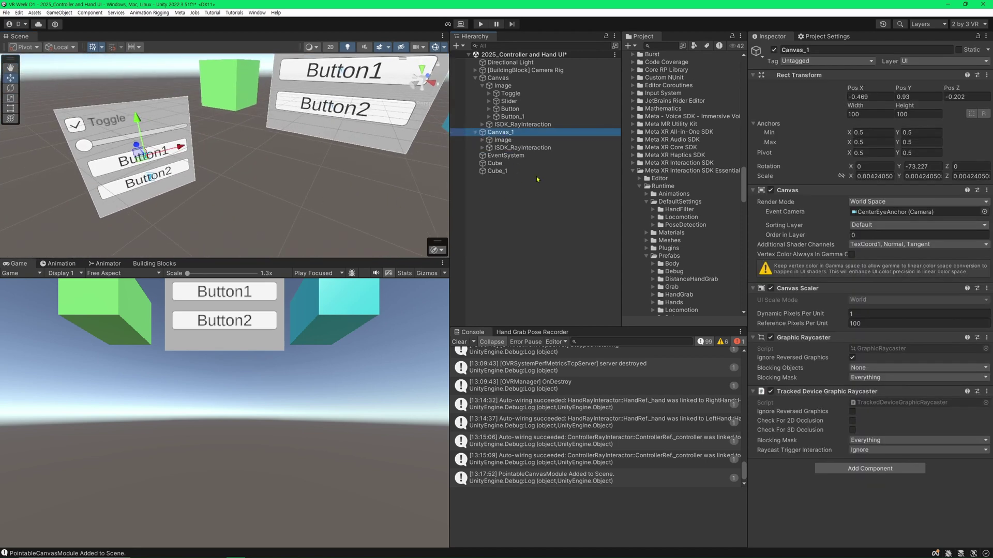
pyautogui.click(528, 148)
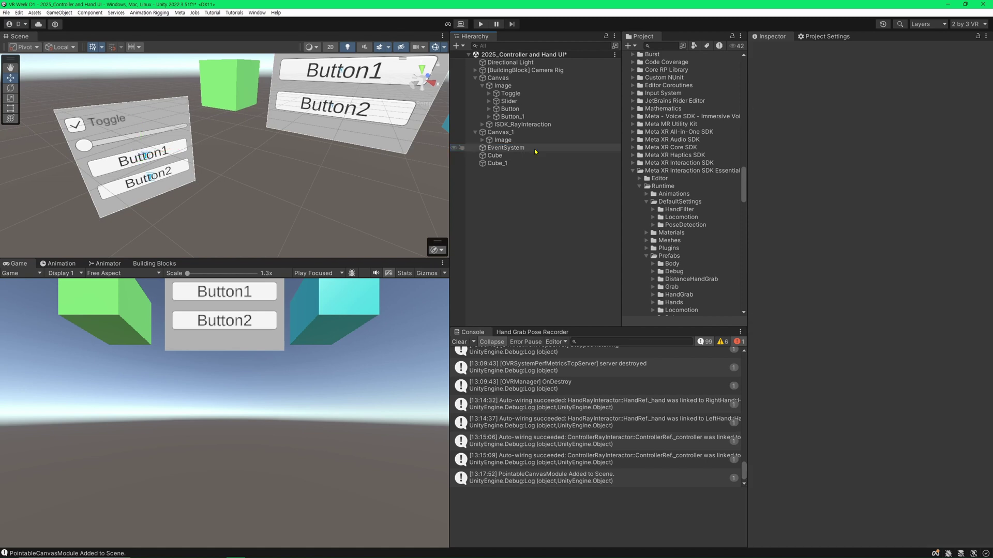
# Step: Delete Canvas_1's copied ray interaction and add a poke interaction through the Poke Canvas Wizard
pyautogui.press('Delete')
pyautogui.rightClick(513, 137)
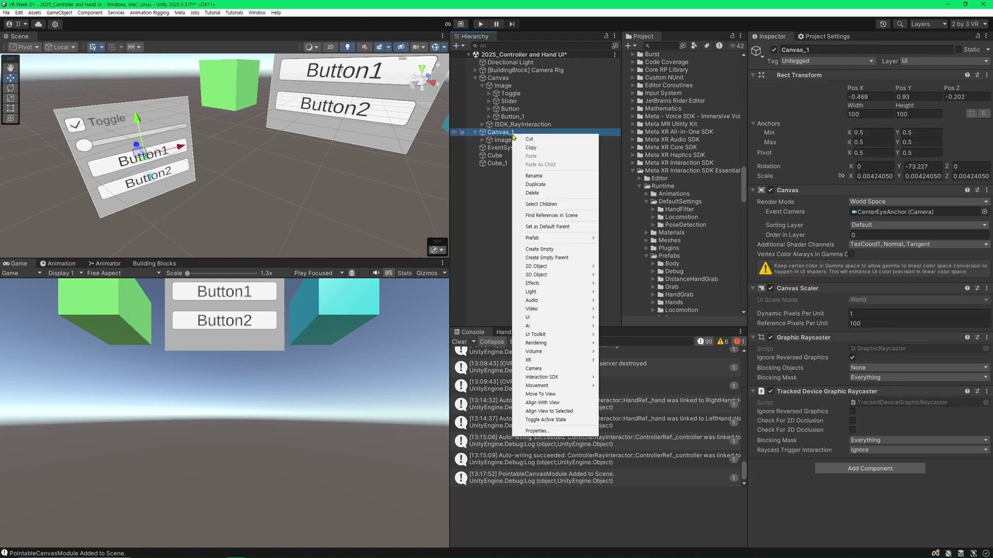
pyautogui.moveTo(557, 382)
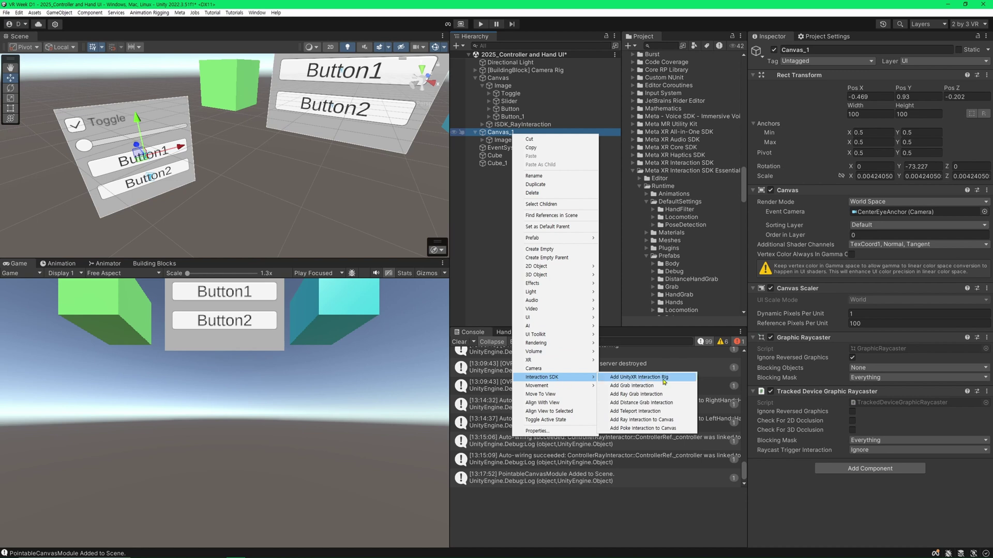
pyautogui.click(651, 430)
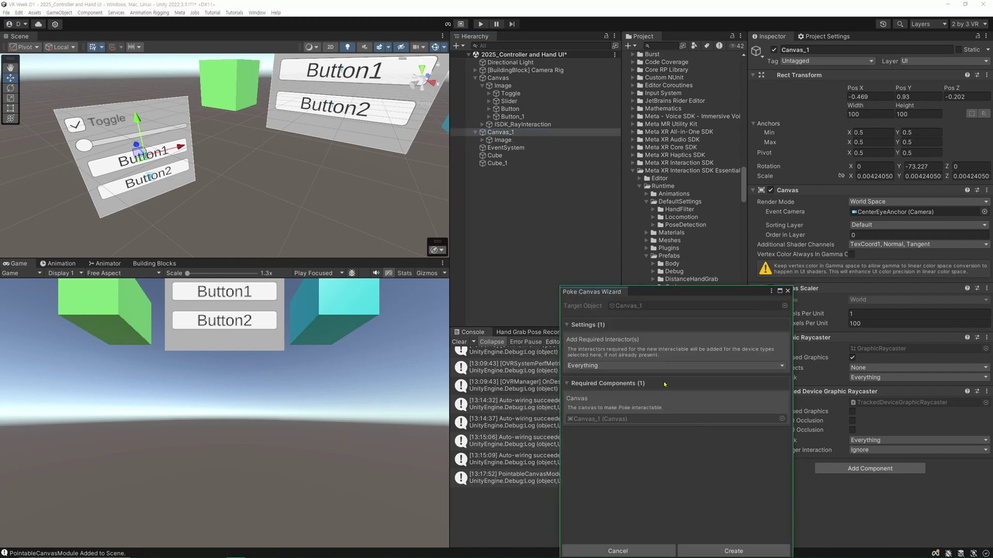
pyautogui.moveTo(656, 298); pyautogui.dragTo(639, 159)
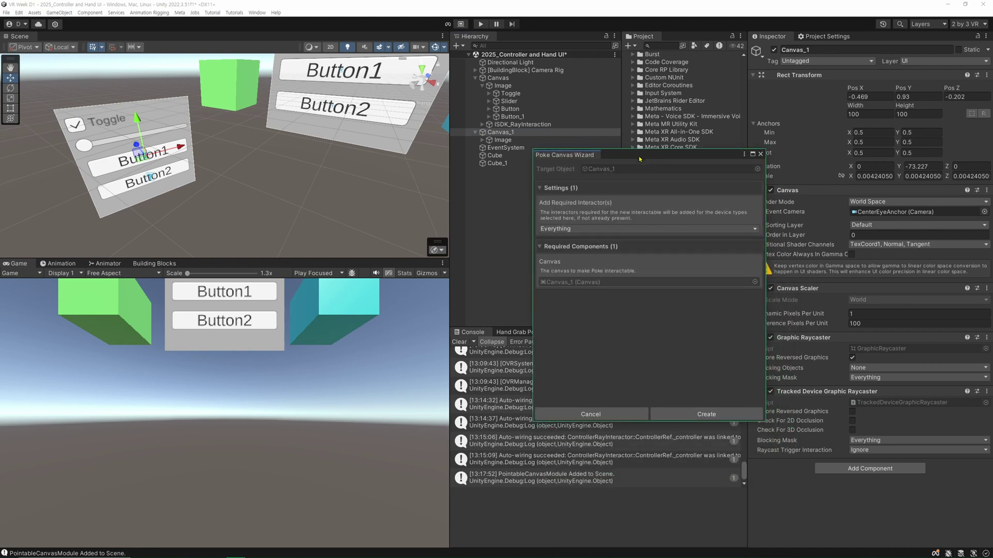
pyautogui.click(696, 412)
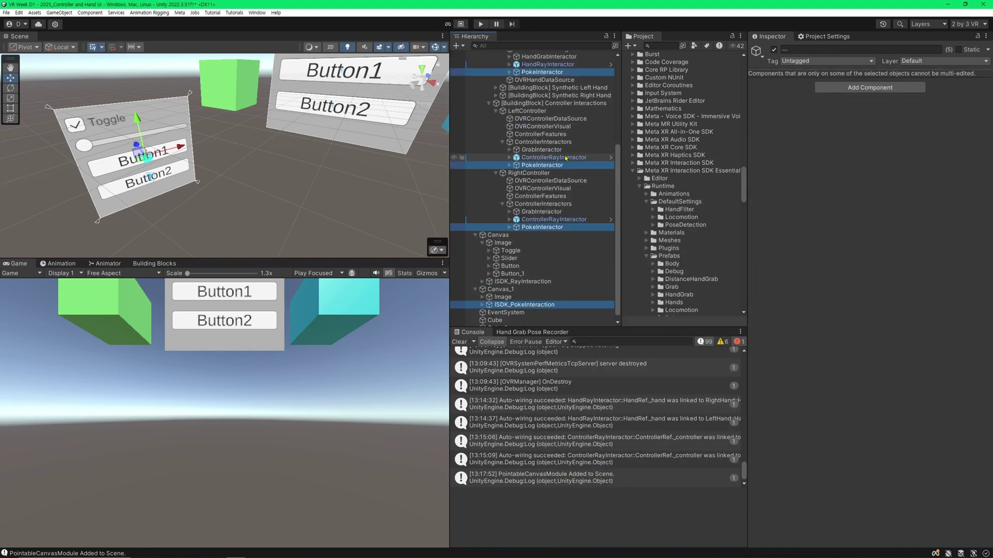
pyautogui.click(559, 300)
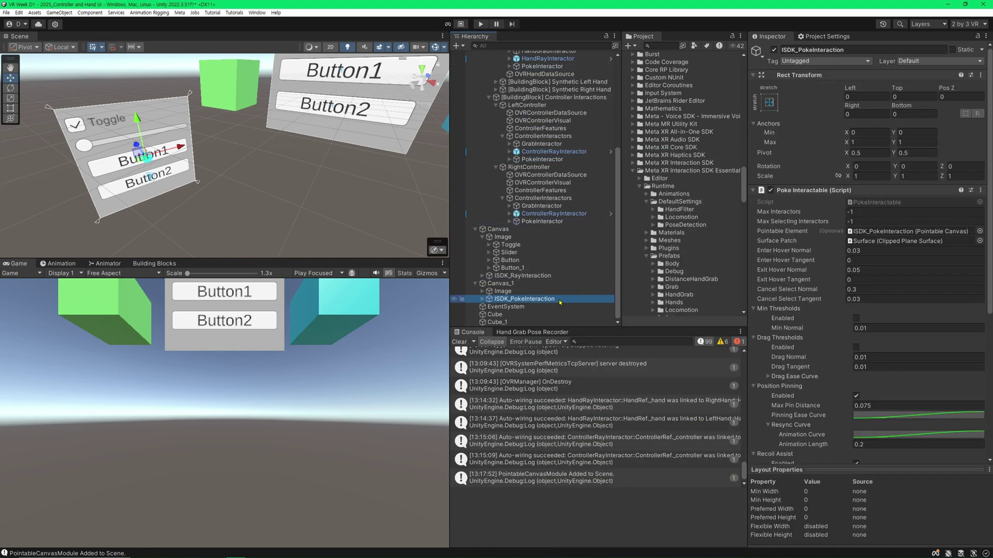
pyautogui.scroll(5, 563, 258)
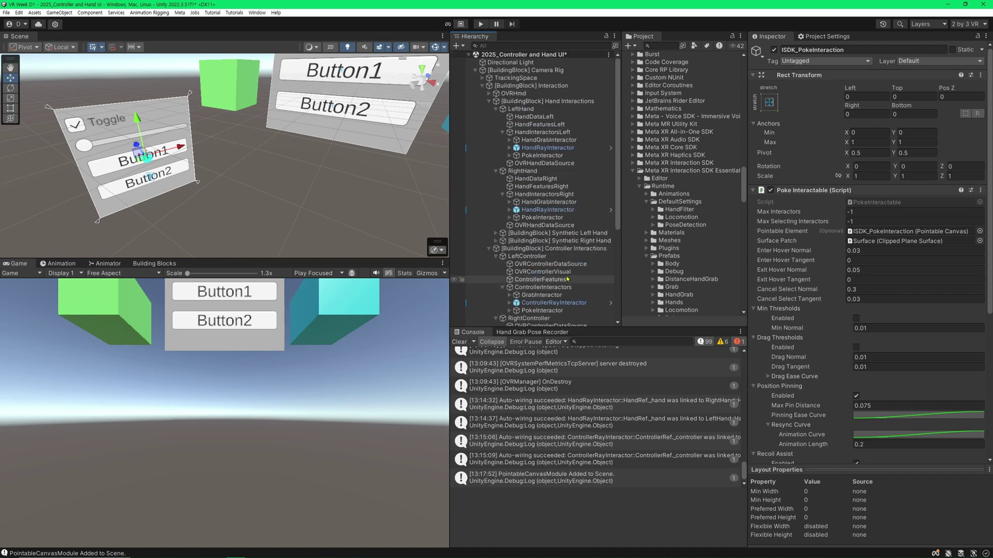
pyautogui.click(572, 202)
pyautogui.scroll(-3, 574, 202)
pyautogui.scroll(-1, 575, 202)
pyautogui.scroll(1, 574, 202)
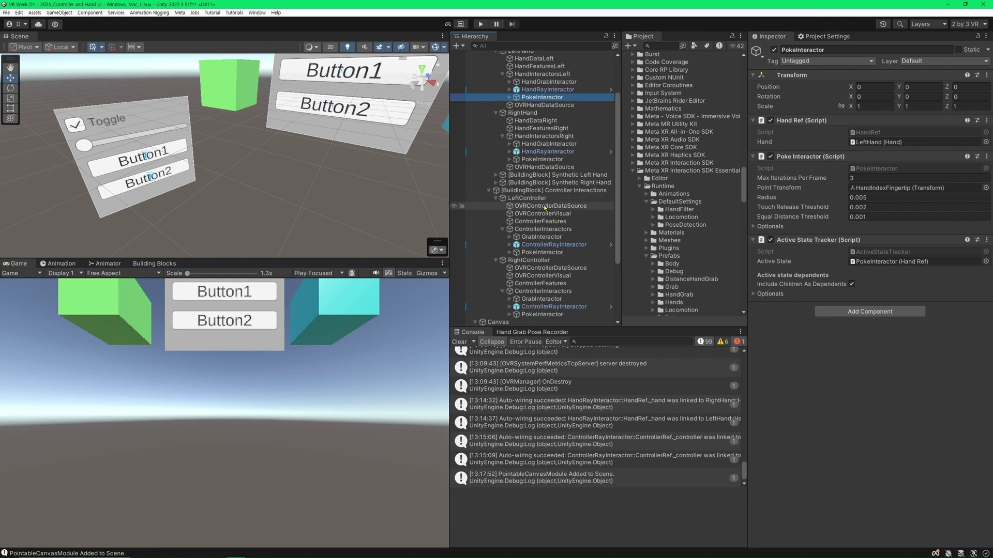
pyautogui.scroll(-3, 544, 208)
pyautogui.scroll(-3, 517, 132)
pyautogui.click(497, 229)
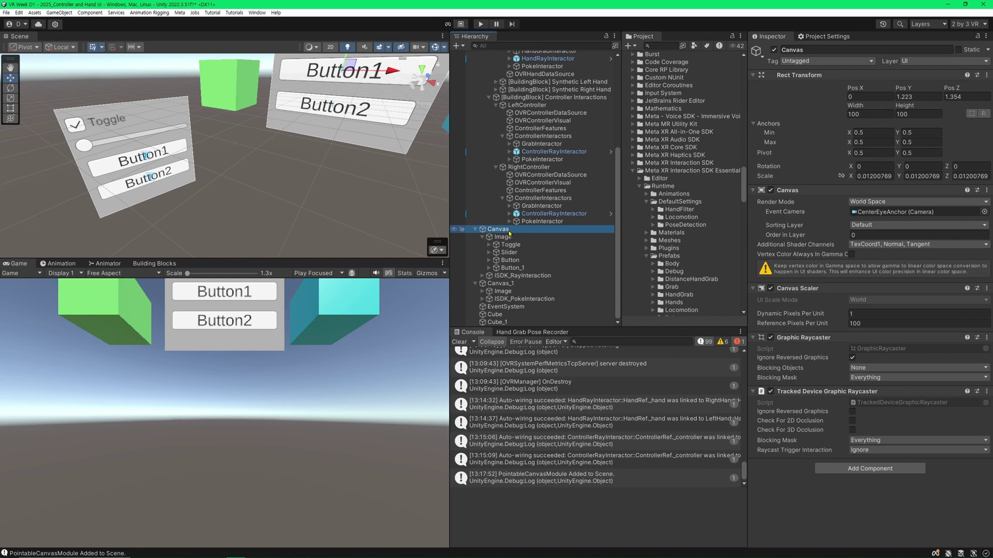
pyautogui.scroll(10, 481, 237)
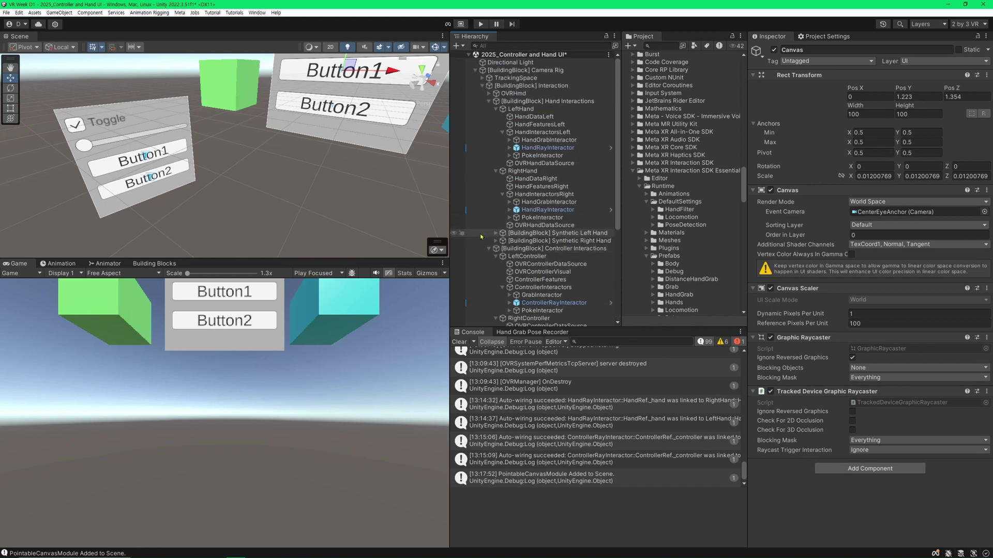
pyautogui.click(547, 148)
pyautogui.click(548, 209)
pyautogui.scroll(-5, 569, 197)
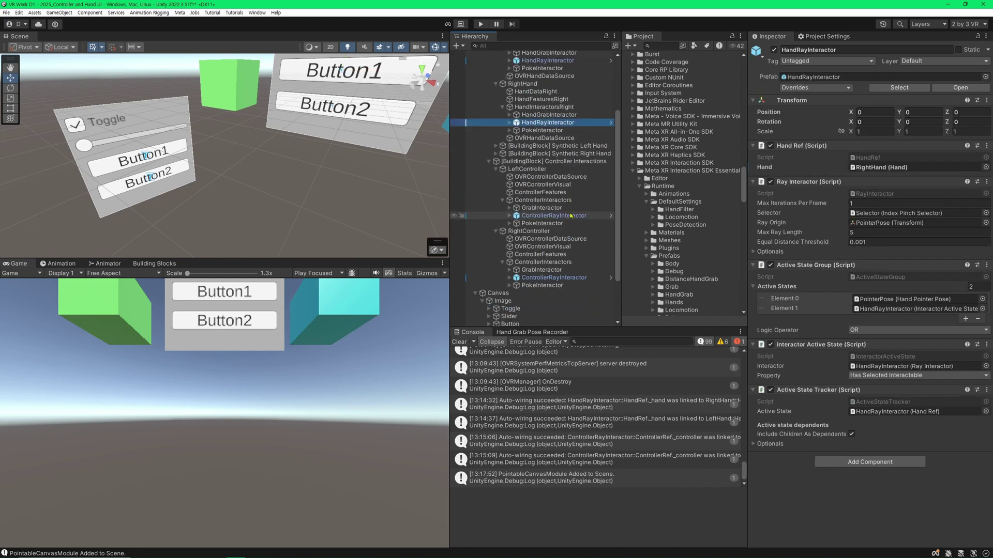
pyautogui.click(578, 187)
pyautogui.click(563, 249)
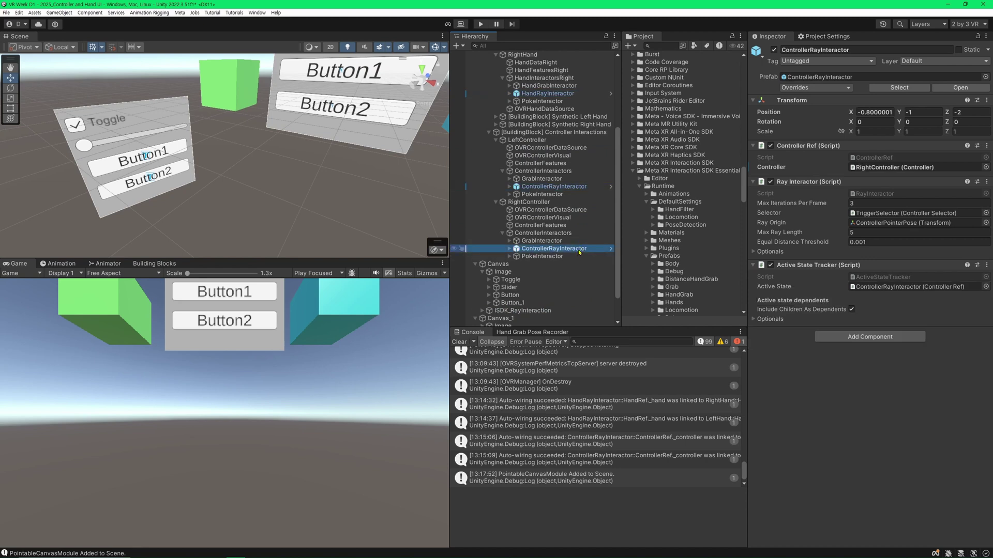
pyautogui.scroll(-3, 563, 251)
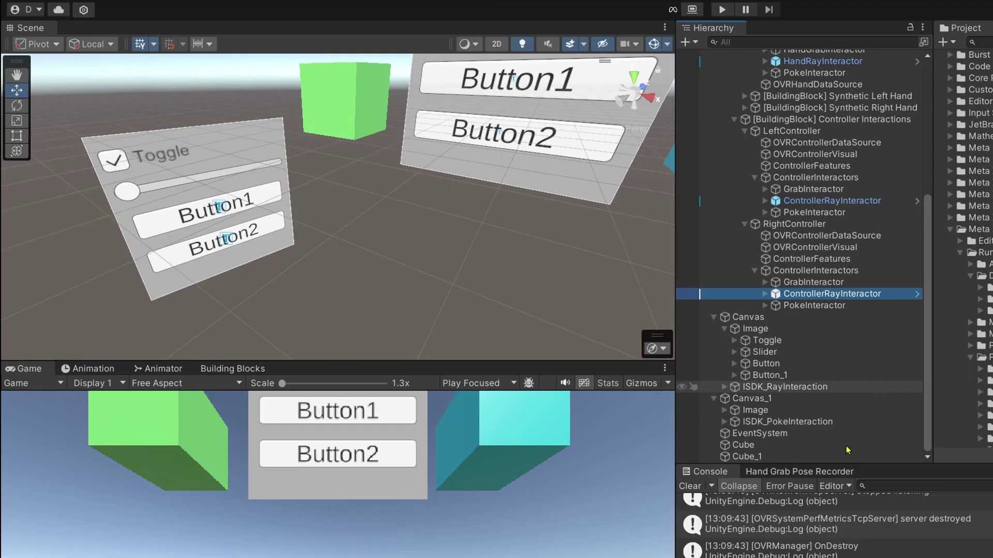
pyautogui.click(523, 299)
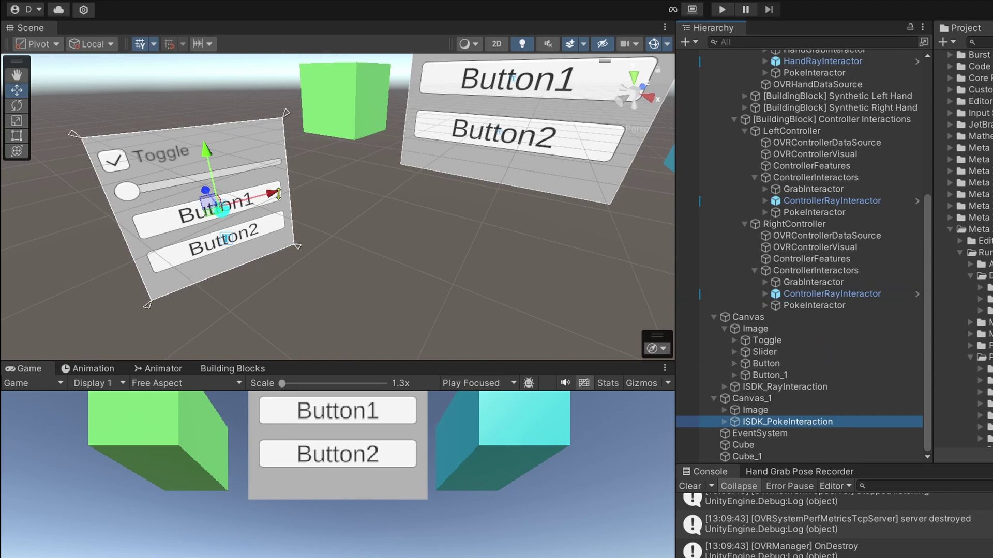
pyautogui.keyDown('alt'); pyautogui.moveTo(215, 155); pyautogui.dragTo(224, 159); pyautogui.keyUp('alt')
pyautogui.keyDown('alt'); pyautogui.moveTo(335, 212); pyautogui.dragTo(318, 220); pyautogui.keyUp('alt')
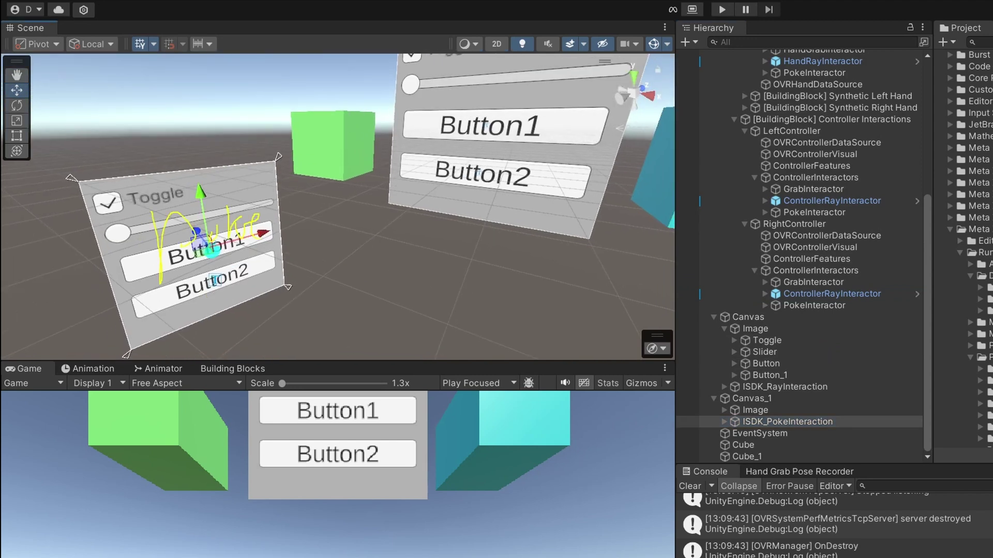
pyautogui.moveTo(161, 281); pyautogui.dragTo(297, 224)
pyautogui.moveTo(462, 110); pyautogui.dragTo(558, 146)
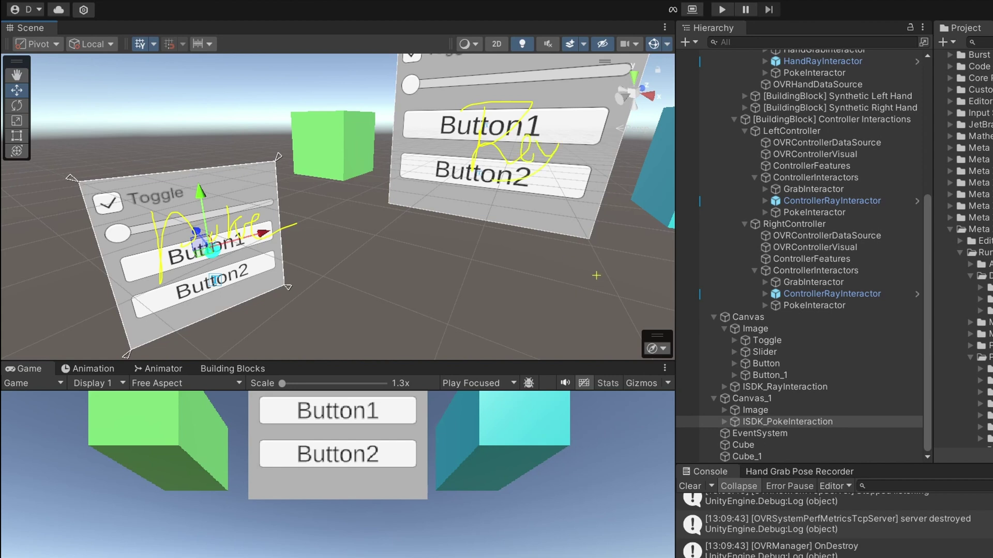
pyautogui.moveTo(312, 92); pyautogui.dragTo(361, 97)
pyautogui.moveTo(653, 134); pyautogui.dragTo(675, 141)
pyautogui.press('Escape')
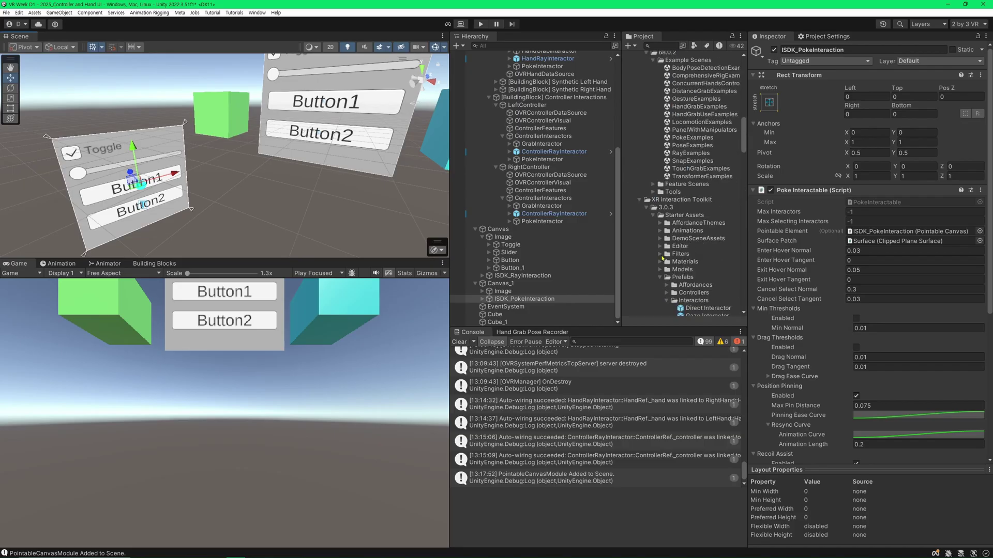
# Step: Create an ActiveCubeState C# script in _02.Scripts and open it in Rider
pyautogui.scroll(-5, 662, 258)
pyautogui.scroll(-5, 662, 243)
pyautogui.scroll(-5, 661, 232)
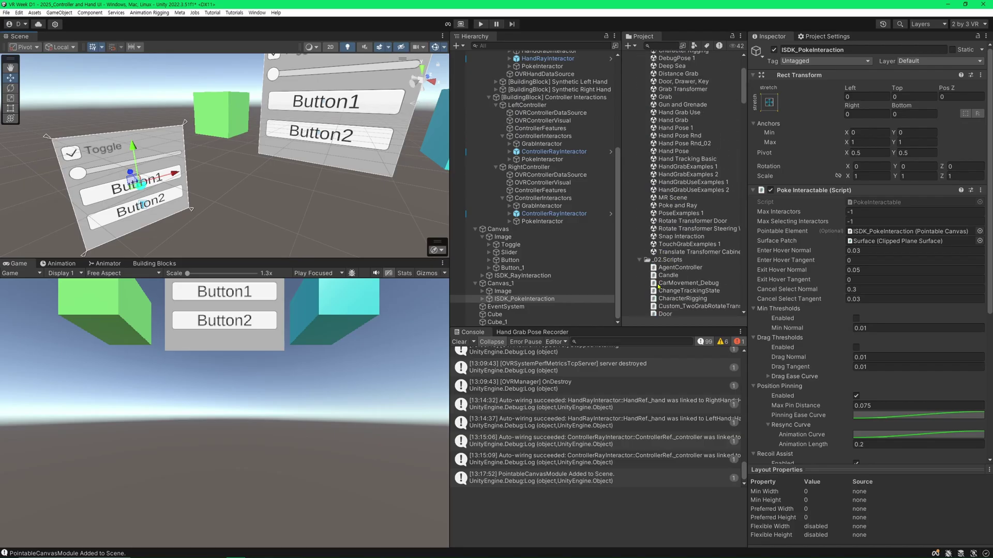
pyautogui.click(665, 259)
pyautogui.rightClick(666, 260)
pyautogui.moveTo(734, 262)
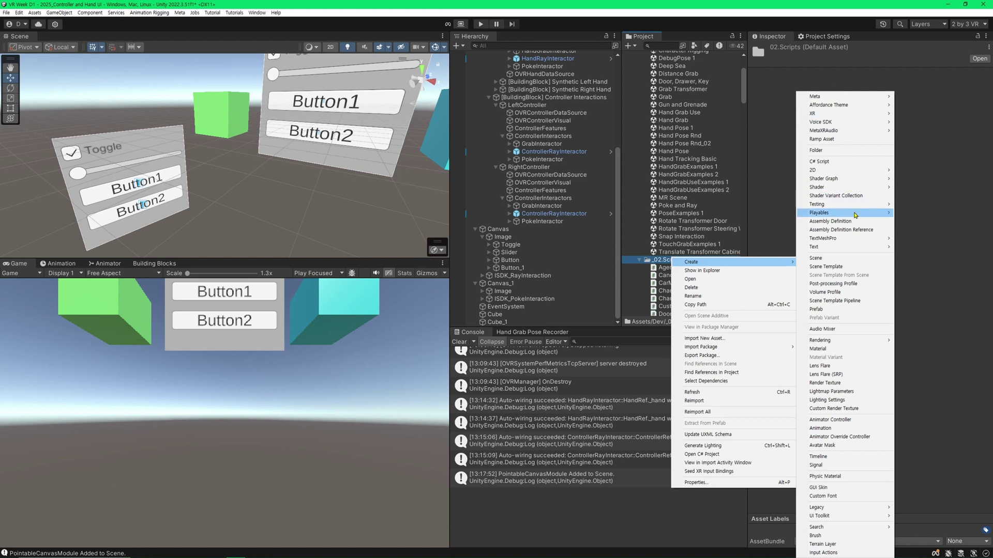
pyautogui.click(823, 161)
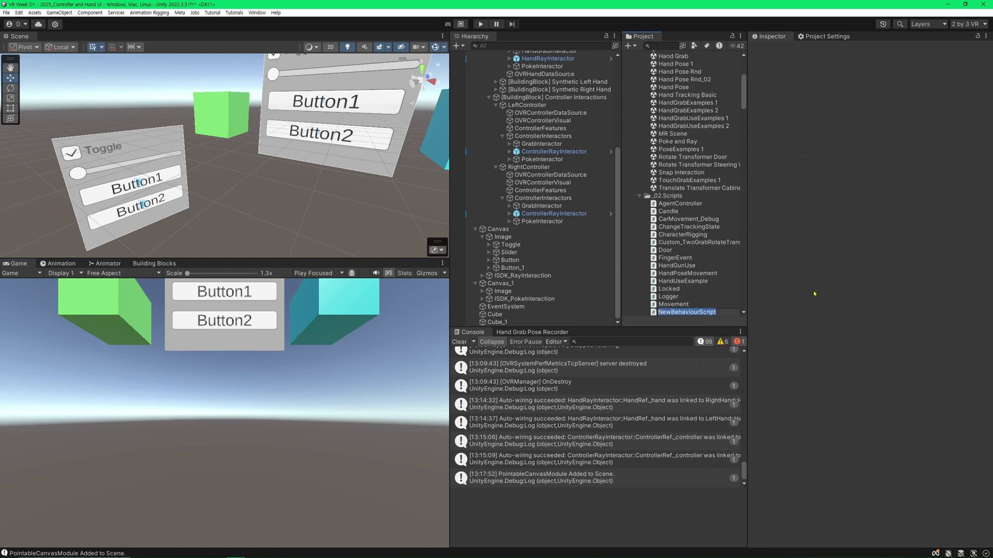
pyautogui.write('Acti')
pyautogui.write('C')
pyautogui.write('uveS')
pyautogui.write('ate')
pyautogui.press('Return')
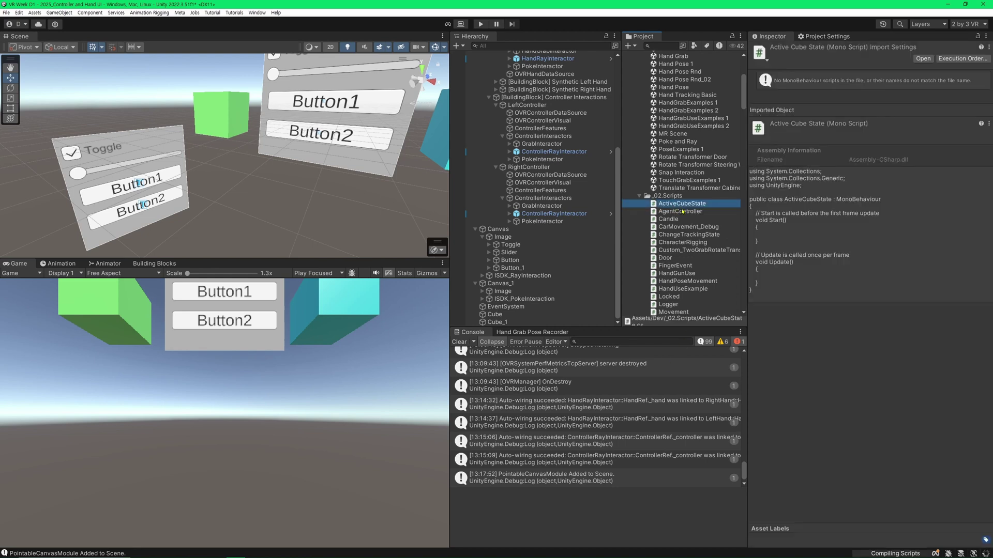
pyautogui.doubleClick(682, 205)
pyautogui.moveTo(351, 173); pyautogui.dragTo(352, 94)
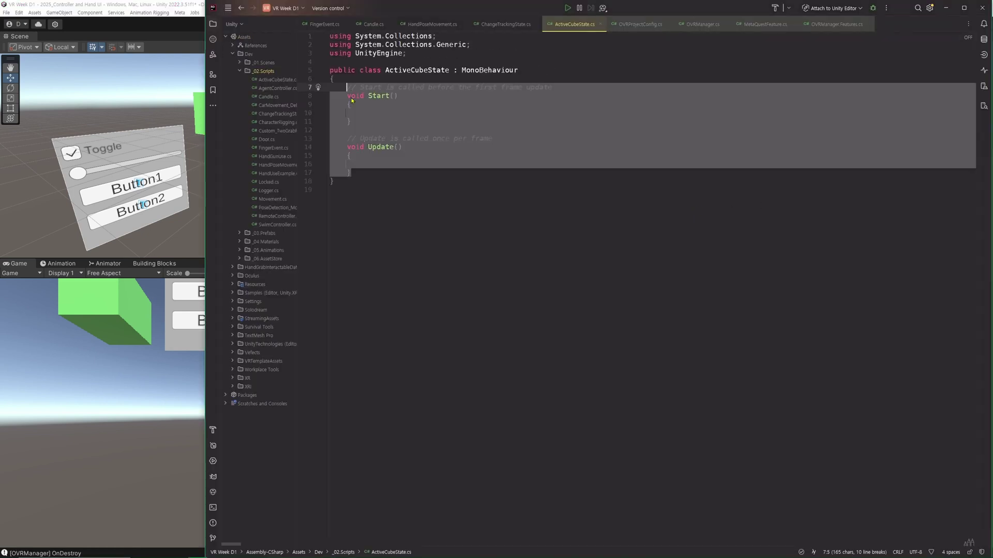
# Step: Replace the template methods with public GameObject fields greenCube and blueCube
pyautogui.press('BackSpace')
pyautogui.write('pub')
pyautogui.press('BackSpace')
pyautogui.press('BackSpace')
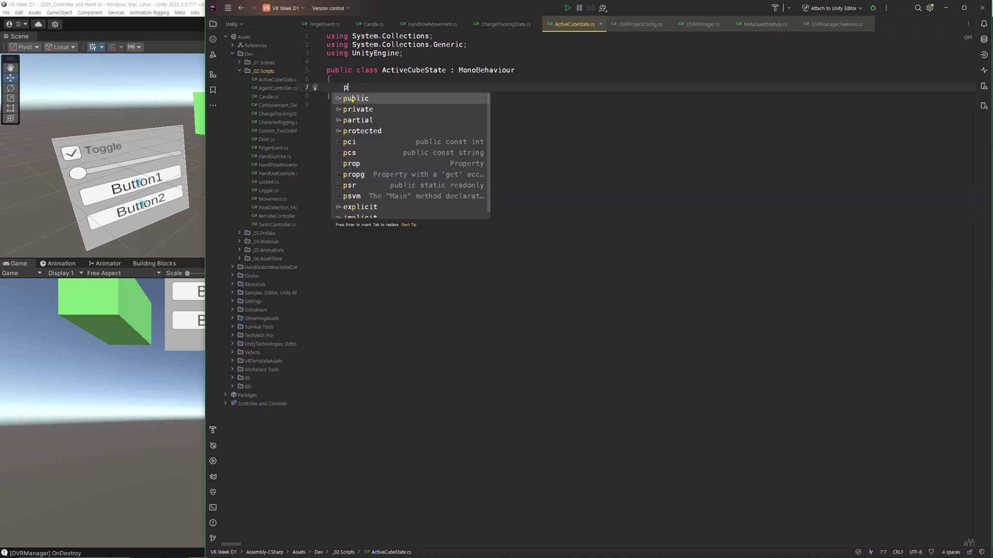
pyautogui.press('BackSpace')
pyautogui.write('public GameObje')
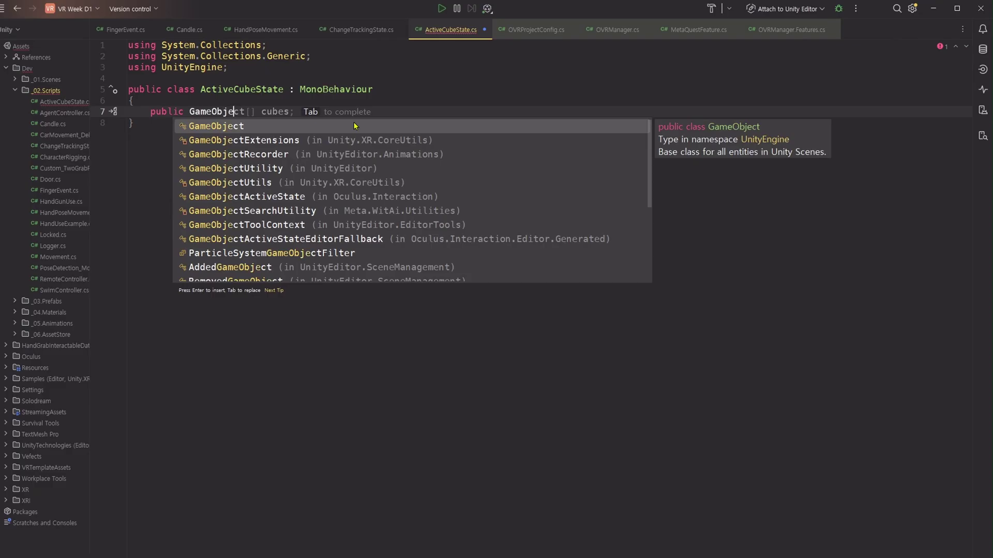
pyautogui.write('ct ')
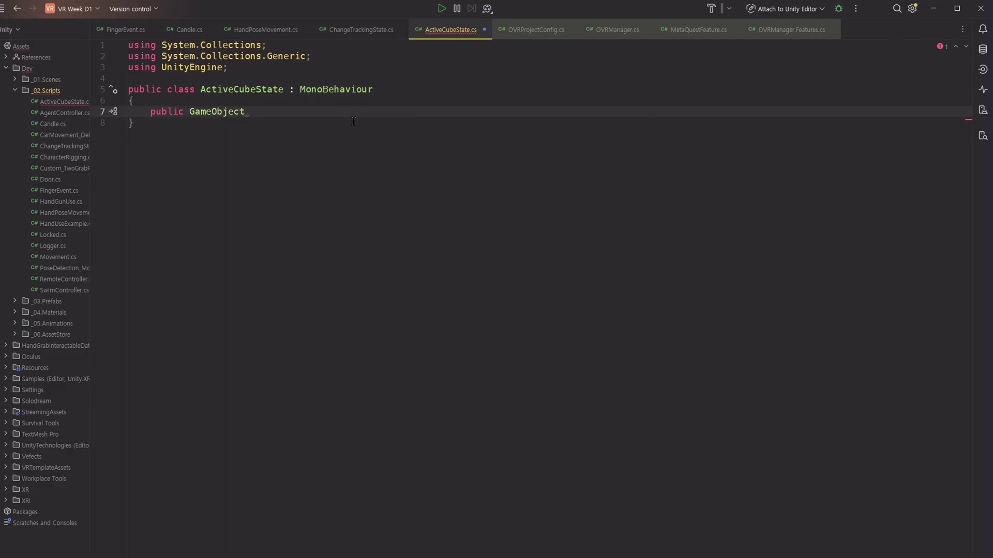
pyautogui.write('greenCub')
pyautogui.write('e;')
pyautogui.press('Return')
pyautogui.write('public G')
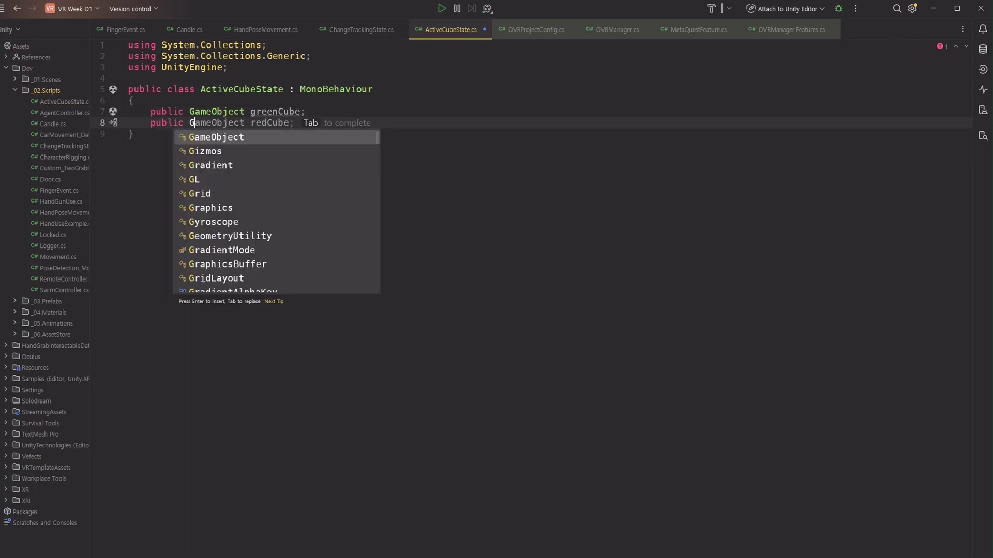
pyautogui.write('ameObject blu')
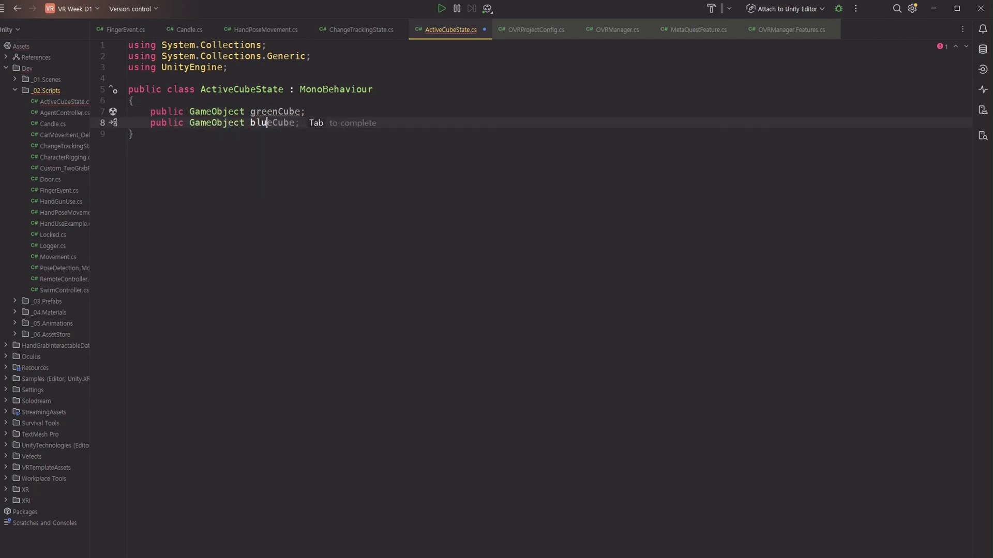
pyautogui.write('eCube;')
pyautogui.press('Return')
pyautogui.press('Return')
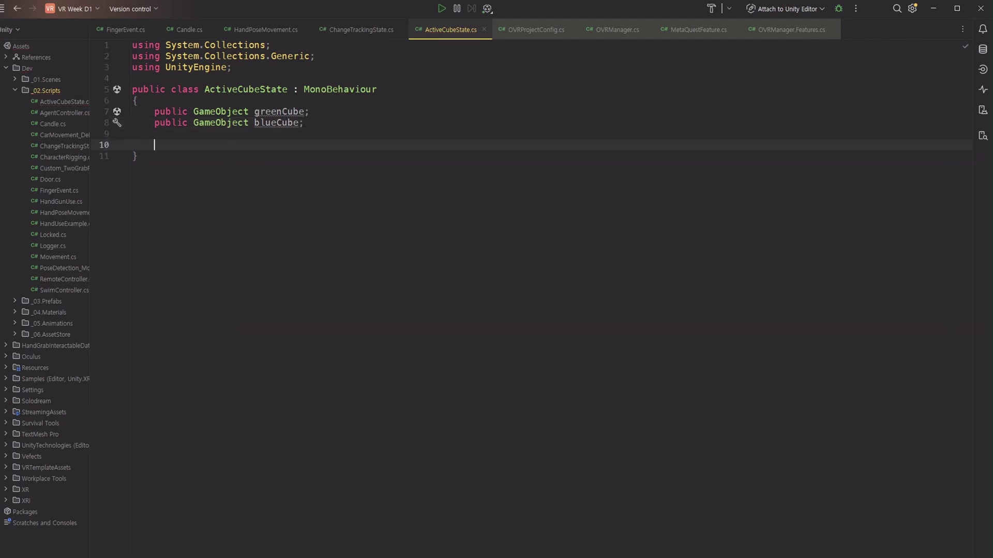
# Step: Declare the method public void OnChangeCubeState(bool isGreen)
pyautogui.write('public void ')
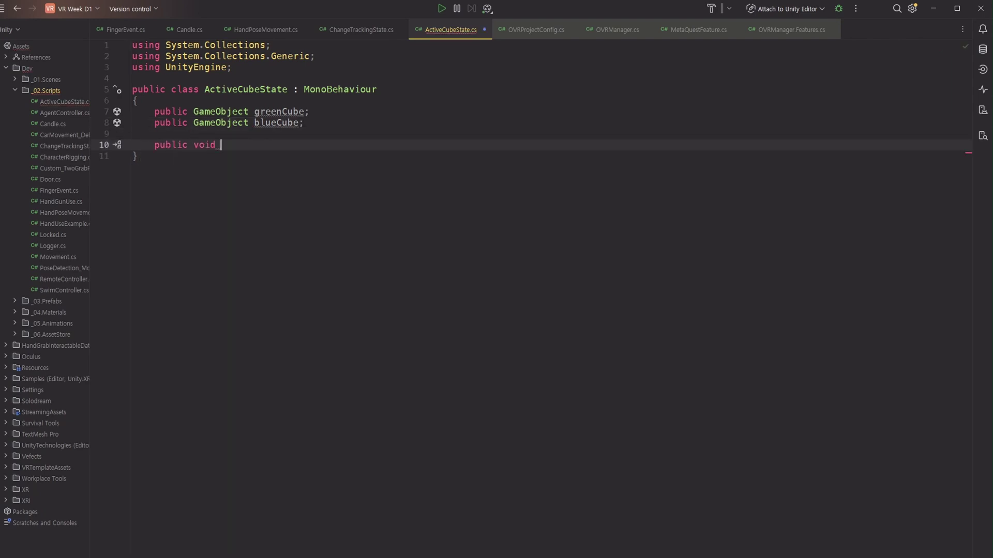
pyautogui.write('On')
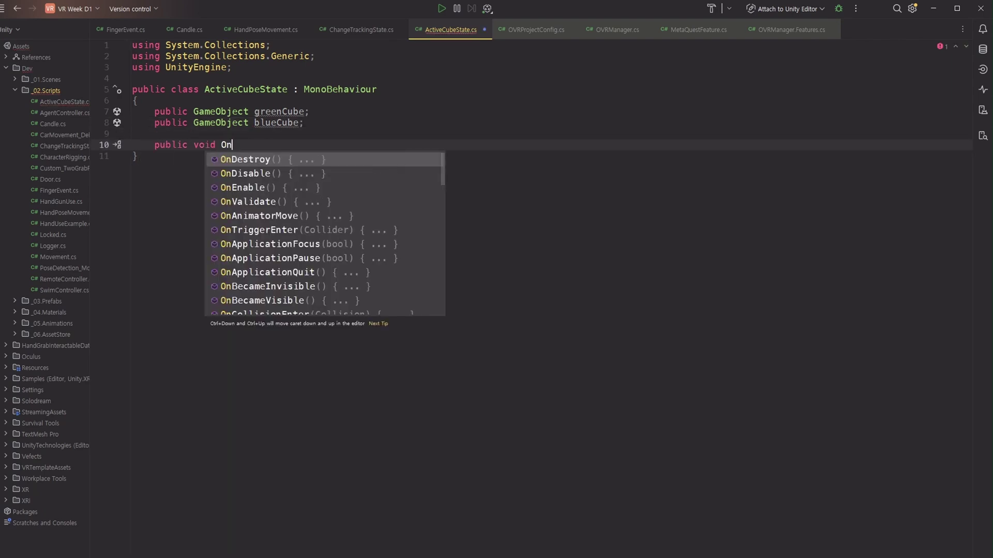
pyautogui.write('ChangeCubeS')
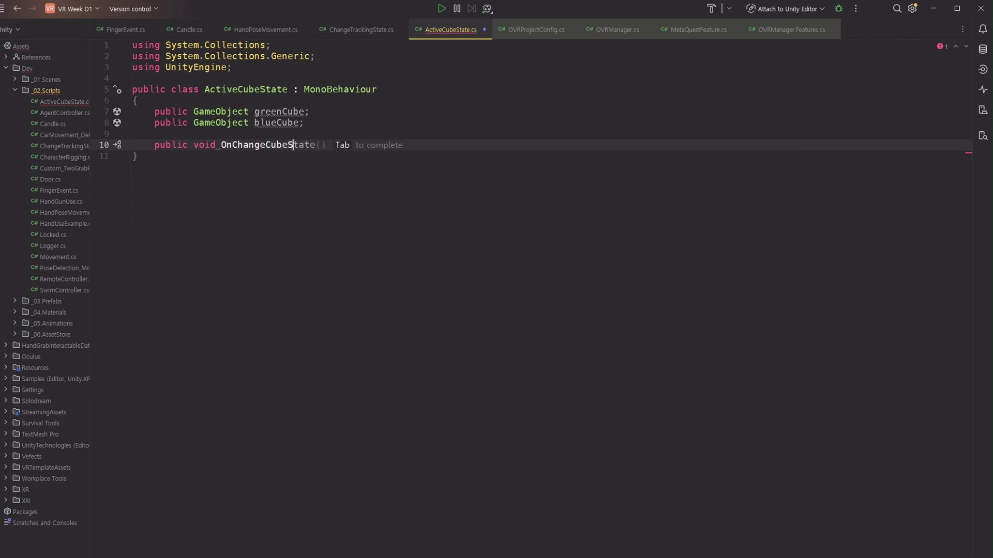
pyautogui.write('tate() {')
pyautogui.press('Return')
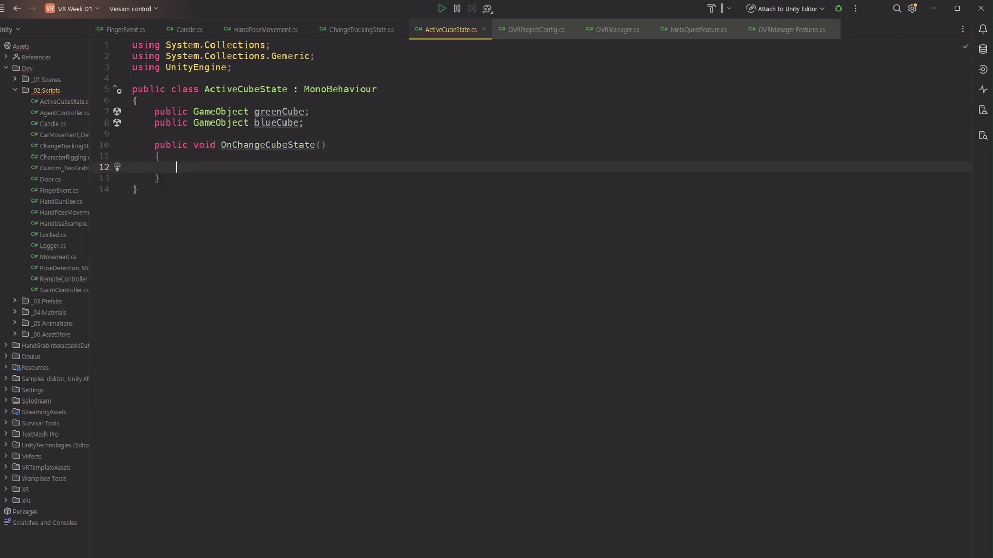
pyautogui.click(322, 145)
pyautogui.write('bool isG')
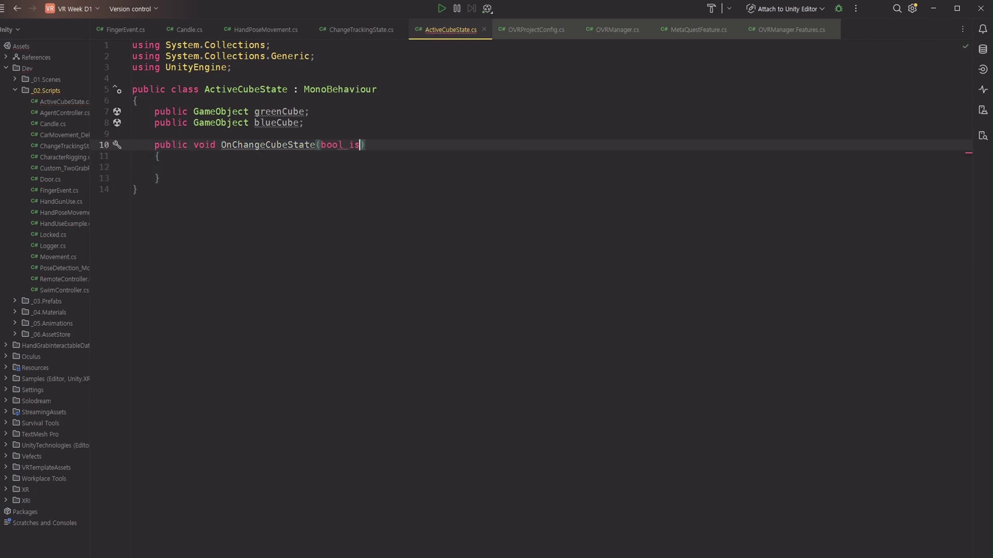
pyautogui.write('reen')
pyautogui.press('Down')
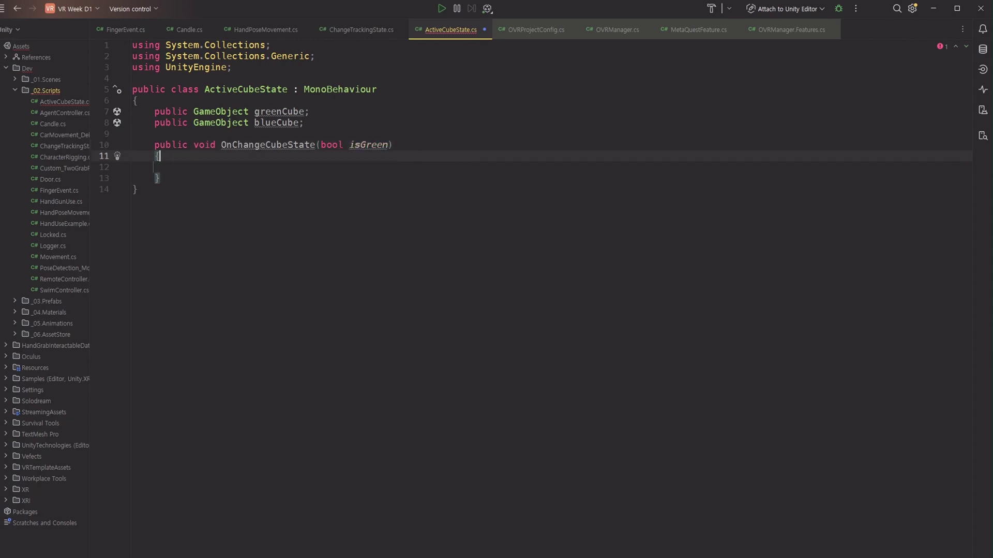
pyautogui.press('Up')
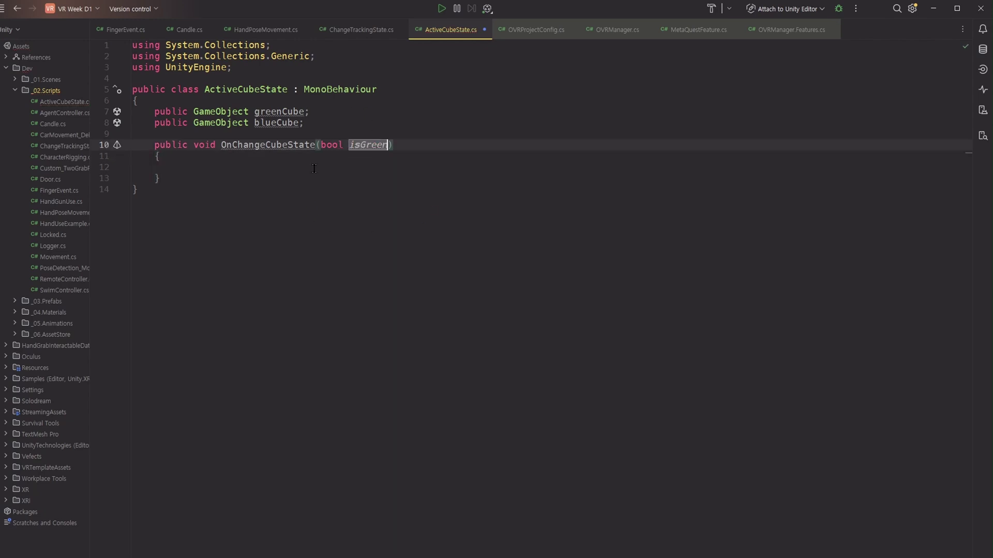
pyautogui.click(314, 168)
# Step: Add an if (isGreen) block with an else branch inside the method
pyautogui.write('if (')
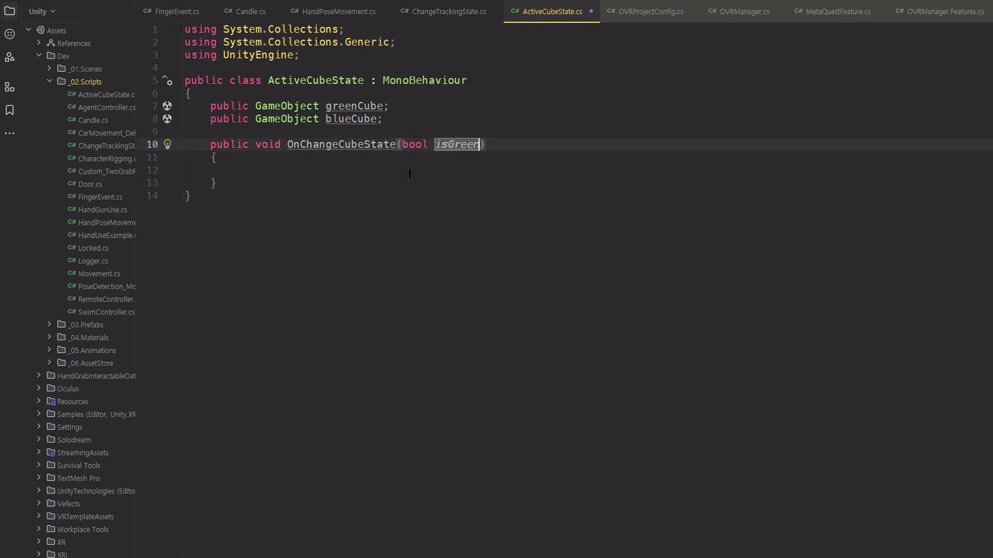
pyautogui.click(416, 170)
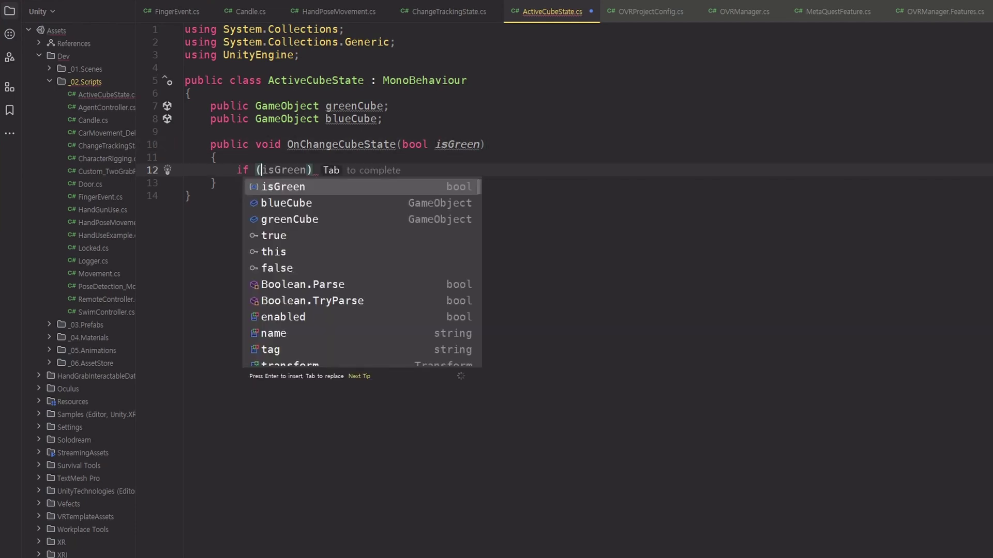
pyautogui.write('isGreen)')
pyautogui.press('Return')
pyautogui.write('{')
pyautogui.press('Return')
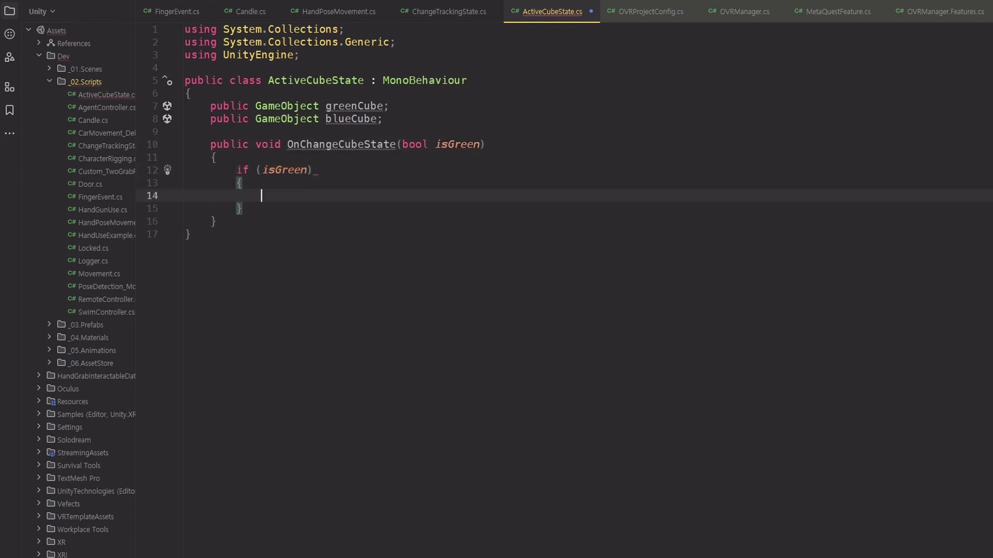
pyautogui.press('Down')
pyautogui.press('End')
pyautogui.press('Return')
pyautogui.write('e')
pyautogui.press('Return')
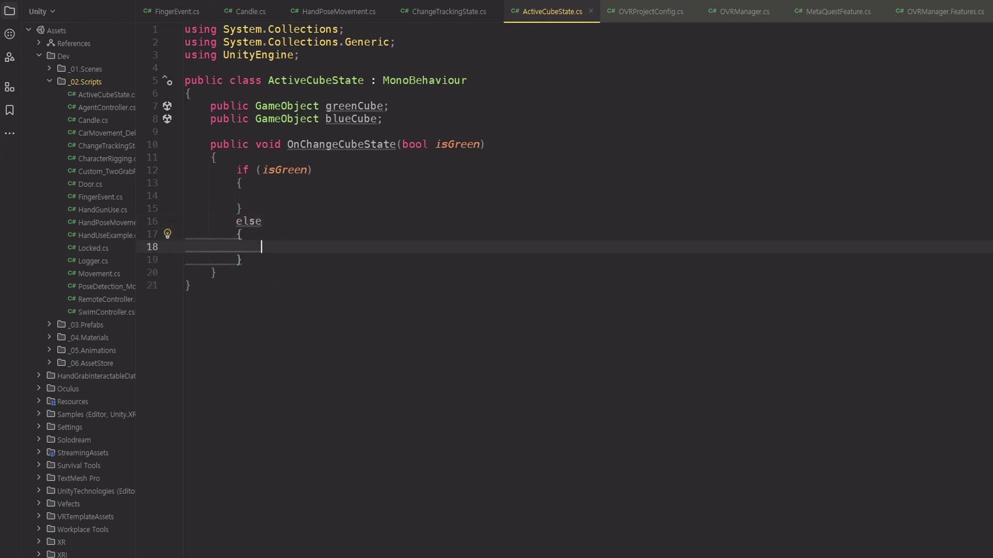
# Step: Start the if branch with a greenCube.SetActive call
pyautogui.click(274, 169)
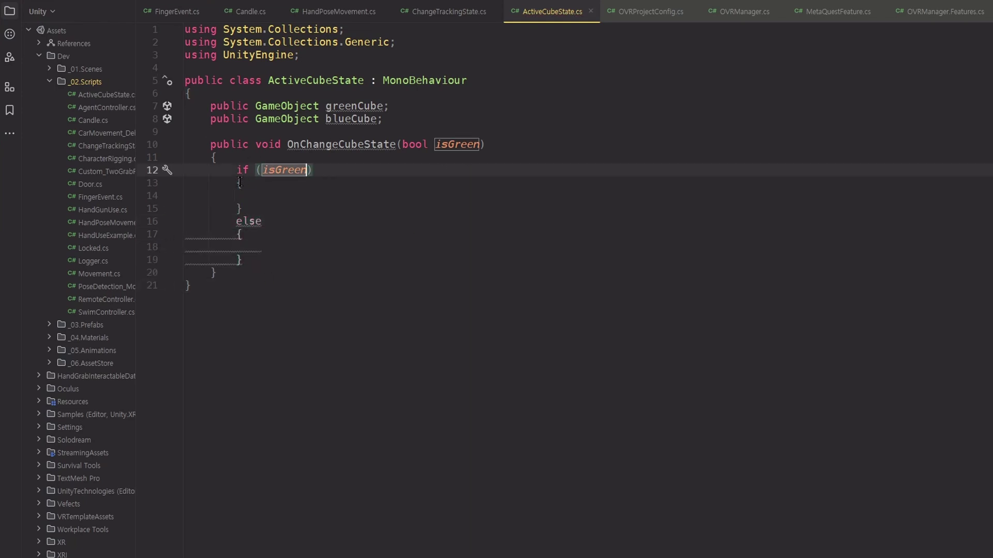
pyautogui.moveTo(240, 182); pyautogui.dragTo(238, 204)
pyautogui.click(290, 209)
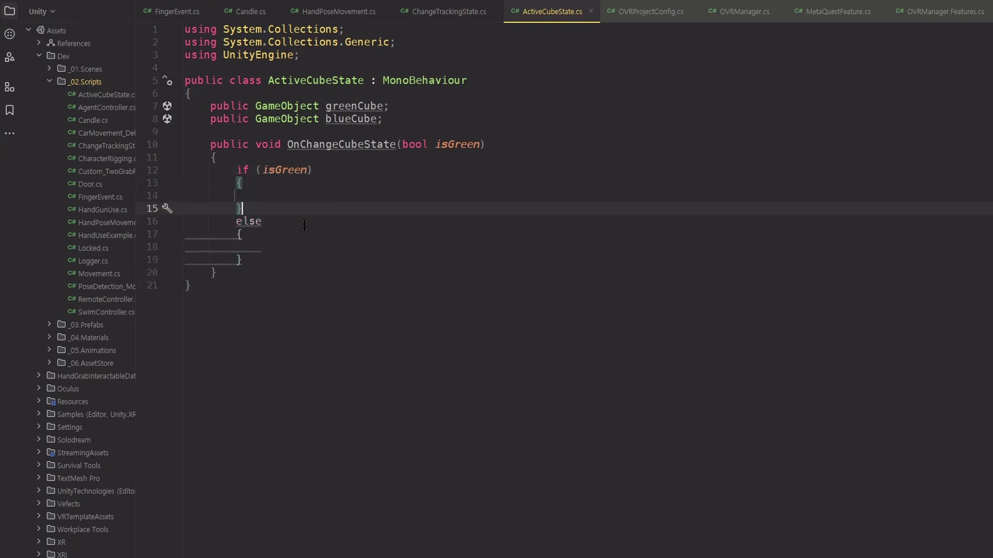
pyautogui.click(319, 249)
pyautogui.click(358, 197)
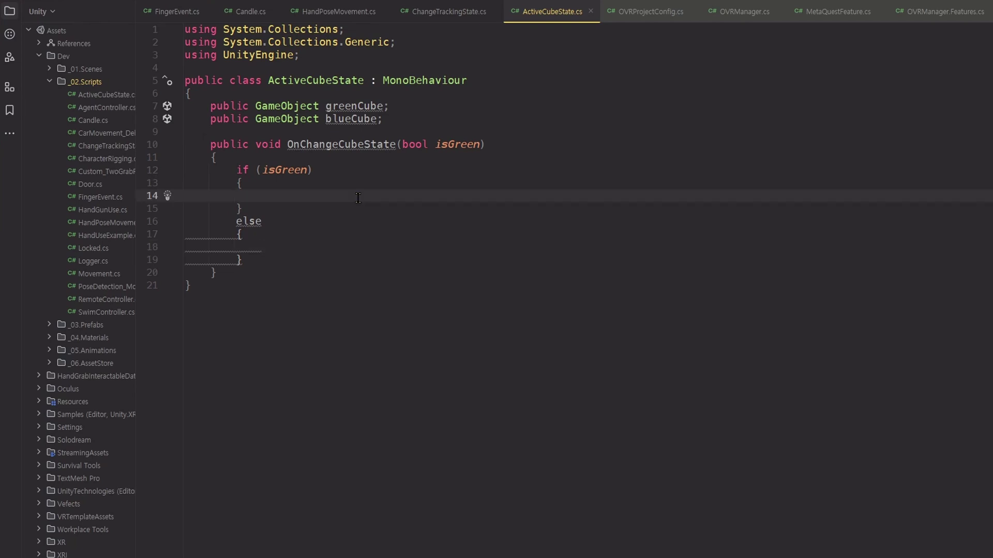
pyautogui.write('green')
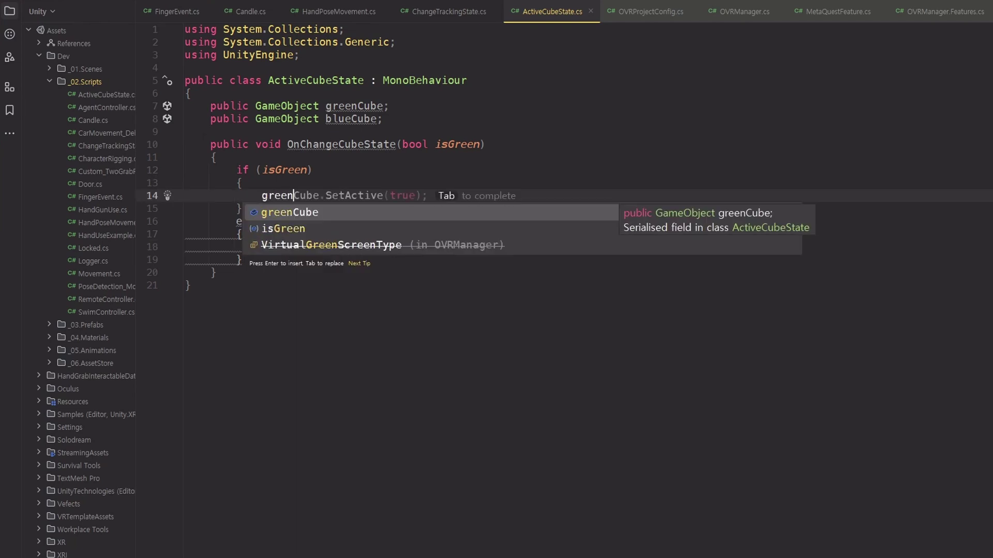
pyautogui.write('Cube.SetAc')
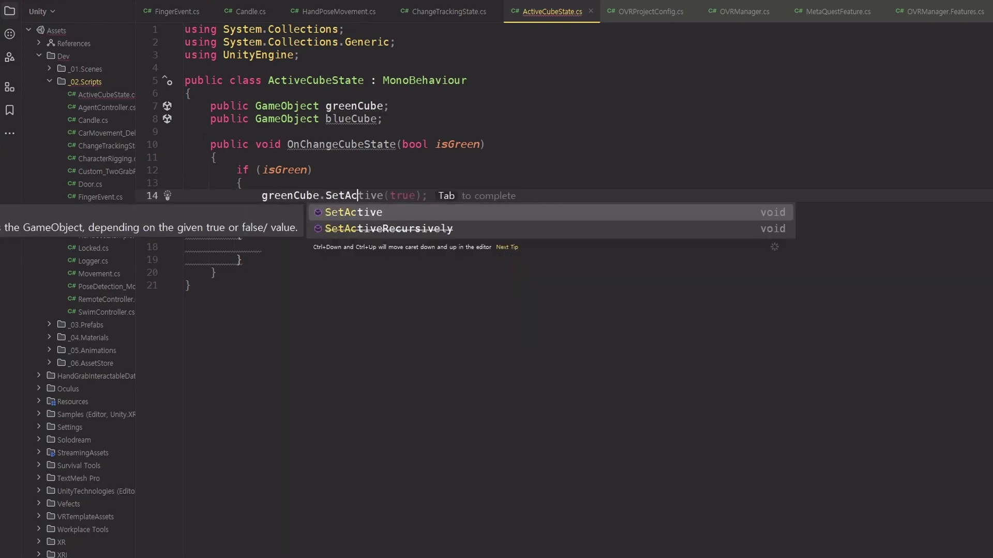
pyautogui.write('tive')
pyautogui.press('Return')
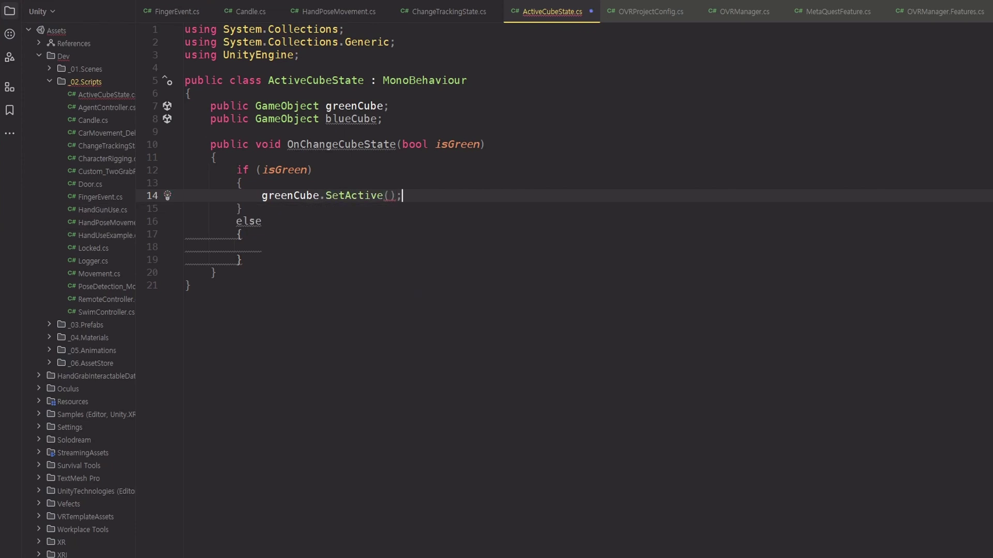
# Step: Pass !greenCube.activeSelf as the SetActive argument
pyautogui.click(189, 285)
pyautogui.click(243, 182)
pyautogui.click(293, 195)
pyautogui.hotkey('ctrl', 'Right')
pyautogui.write('greenCube')
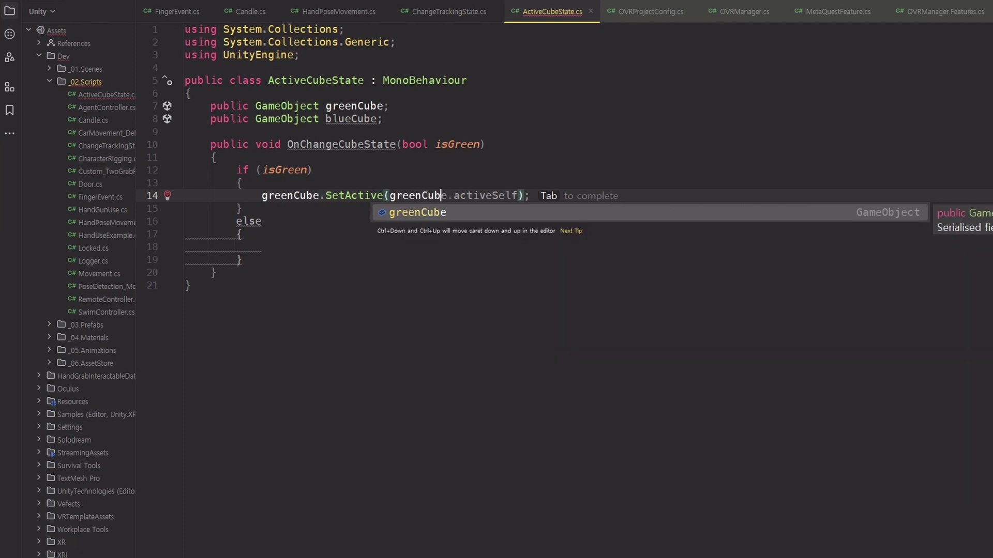
pyautogui.write('.active')
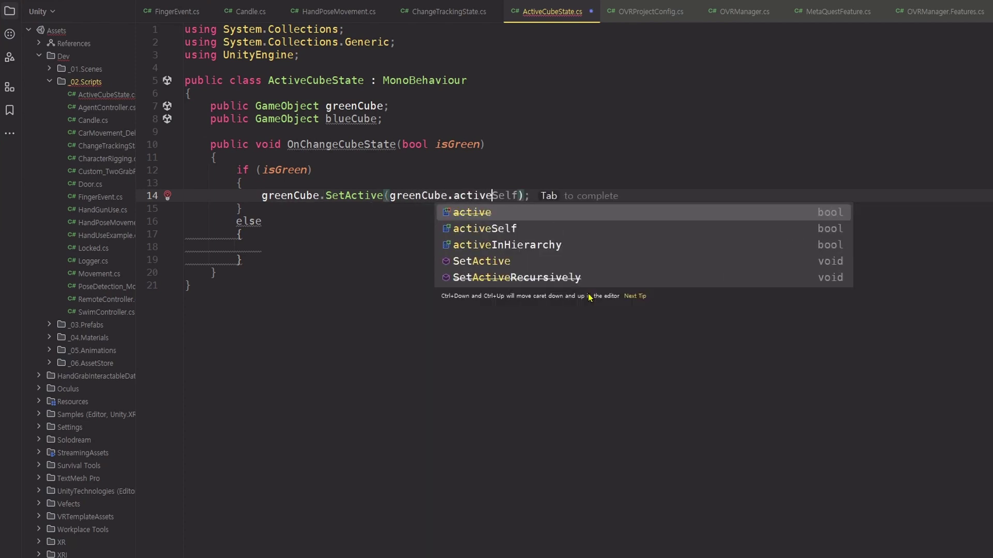
pyautogui.write('Self')
pyautogui.click(556, 346)
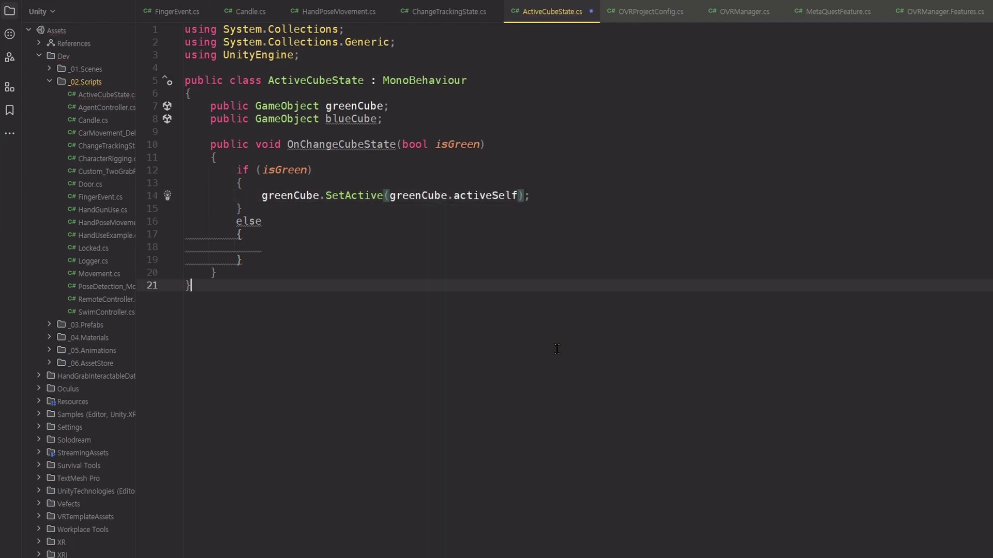
pyautogui.click(471, 195)
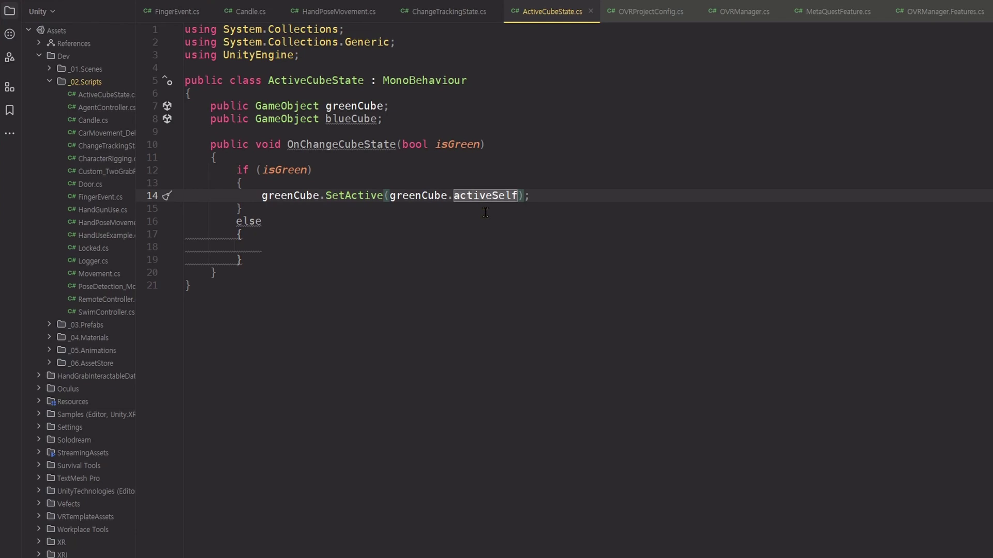
pyautogui.click(392, 196)
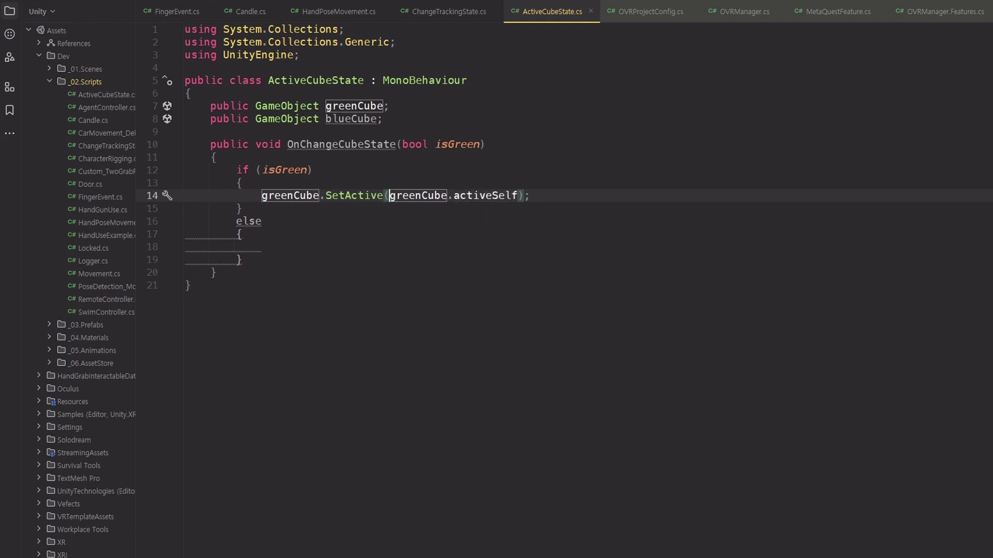
pyautogui.write('!')
pyautogui.click(583, 204)
pyautogui.moveTo(389, 196); pyautogui.dragTo(522, 196)
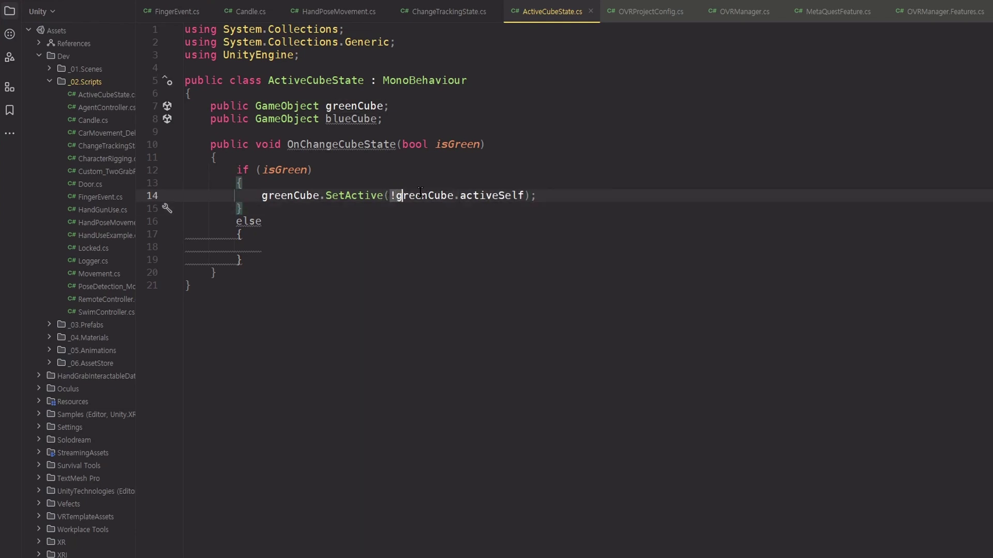
pyautogui.click(637, 197)
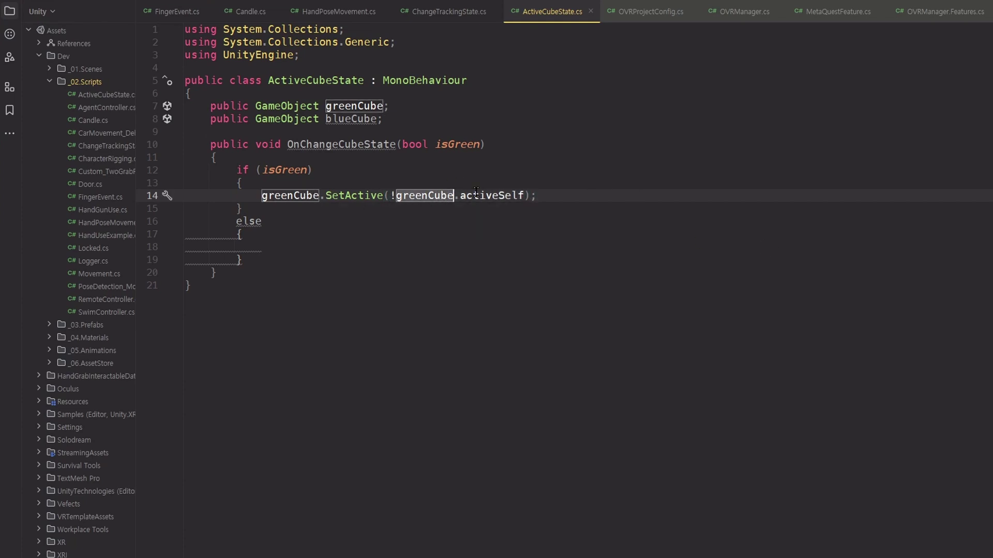
pyautogui.hotkey('ctrl', 'Right')
pyautogui.moveTo(478, 197)
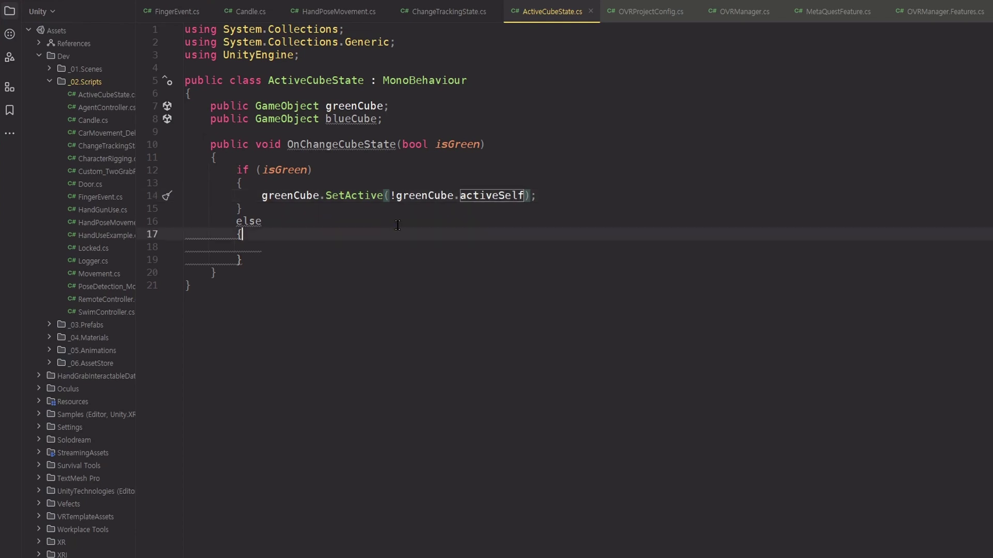
# Step: Copy the toggle into the else branch as blueCube.SetActive(!blueCube.activeSelf)
pyautogui.moveTo(537, 196); pyautogui.dragTo(263, 195)
pyautogui.hotkey('ctrl', 'c')
pyautogui.click(261, 247)
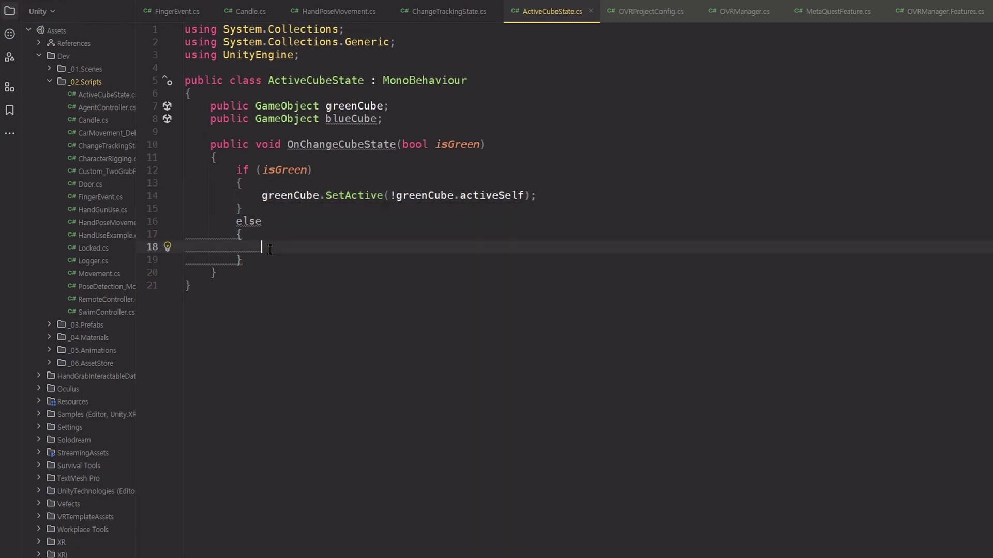
pyautogui.hotkey('ctrl', 'v')
pyautogui.click(391, 315)
pyautogui.doubleClick(366, 119)
pyautogui.hotkey('ctrl', 'c')
pyautogui.doubleClick(290, 247)
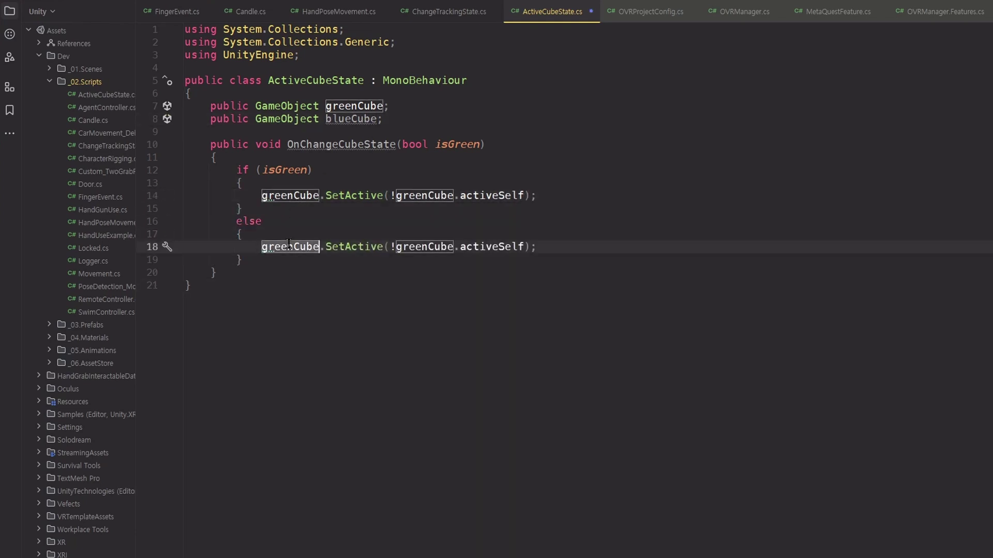
pyautogui.hotkey('ctrl', 'v')
pyautogui.hotkey('ctrl', 'v')
pyautogui.click(427, 265)
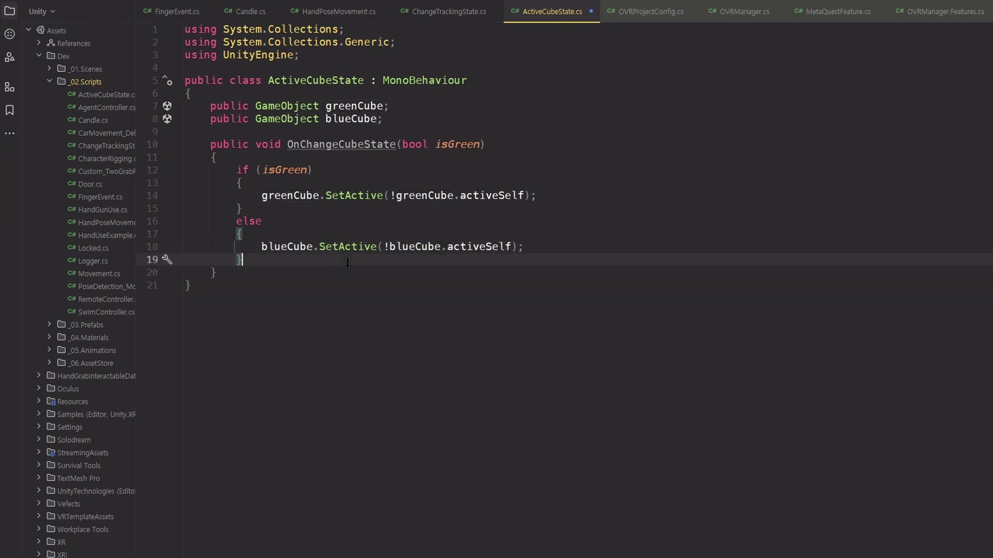
pyautogui.hotkey('ctrl', 'x')
# Step: Remove the braces around the if and else bodies and return to Unity
pyautogui.hotkey('ctrl', 'x')
pyautogui.click(338, 208)
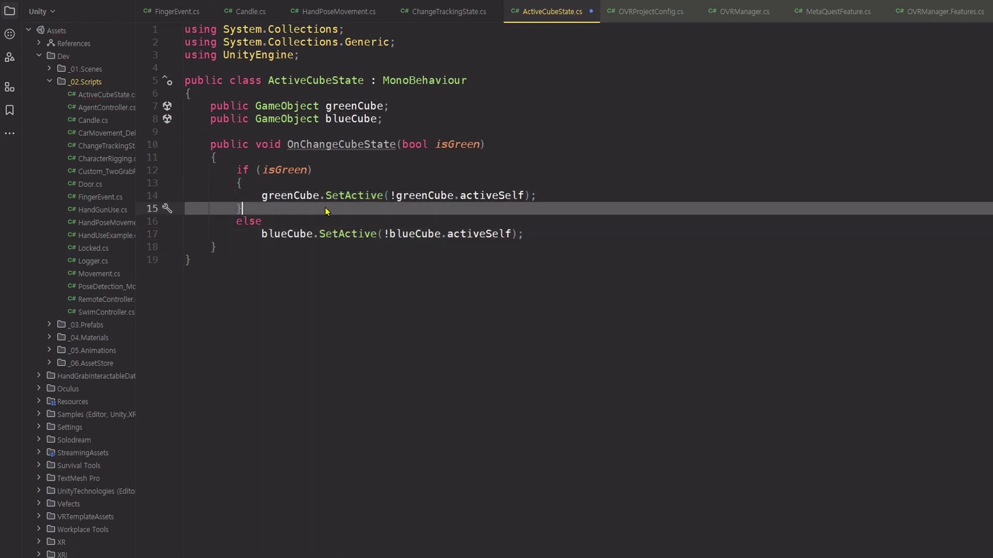
pyautogui.hotkey('ctrl', 'x')
pyautogui.click(243, 183)
pyautogui.hotkey('ctrl', 'x')
pyautogui.click(419, 299)
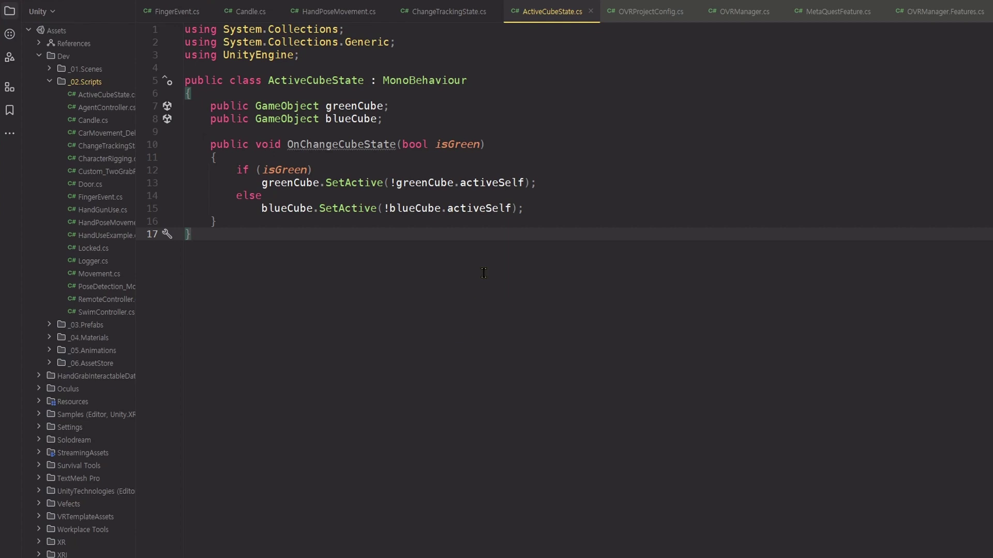
pyautogui.hotkey('alt', 'Tab')
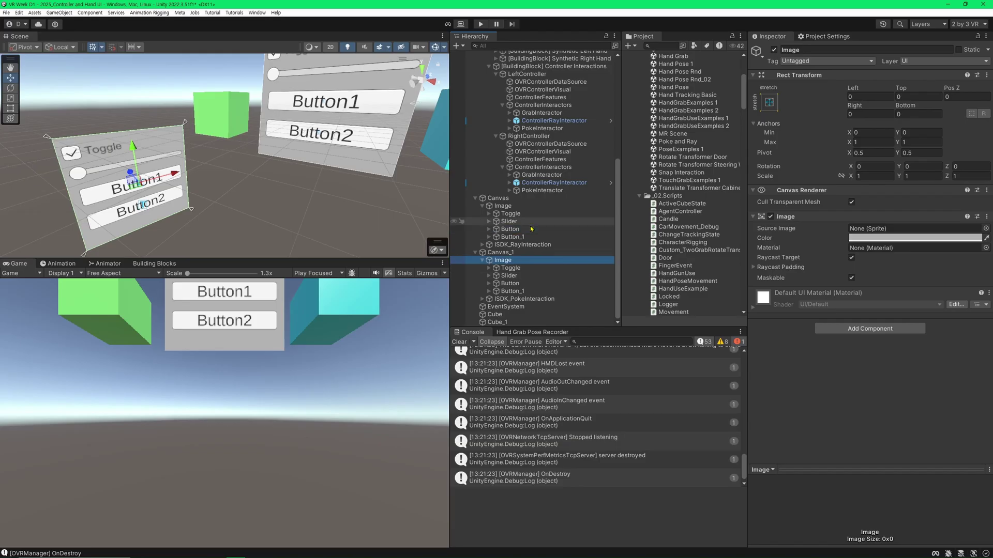
# Step: Add an empty On Click entry to the selected canvas buttons
pyautogui.keyDown('ctrl'); pyautogui.click(517, 291); pyautogui.keyUp('ctrl')
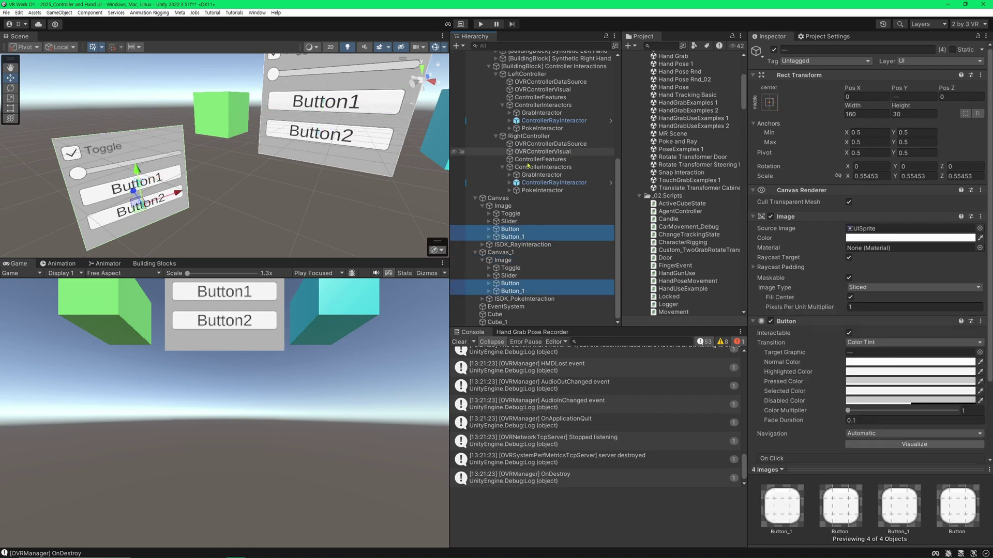
pyautogui.scroll(-3, 836, 328)
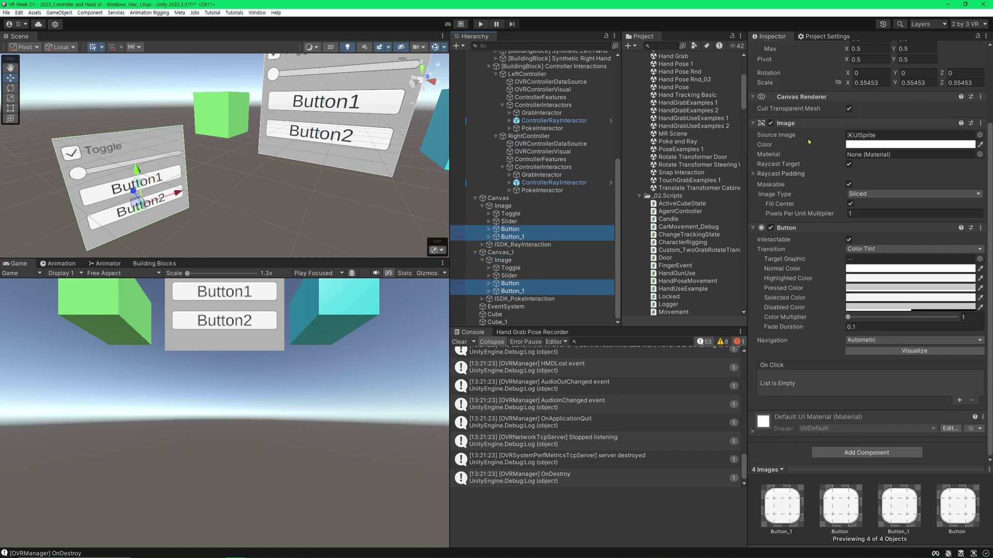
pyautogui.click(807, 123)
pyautogui.click(967, 400)
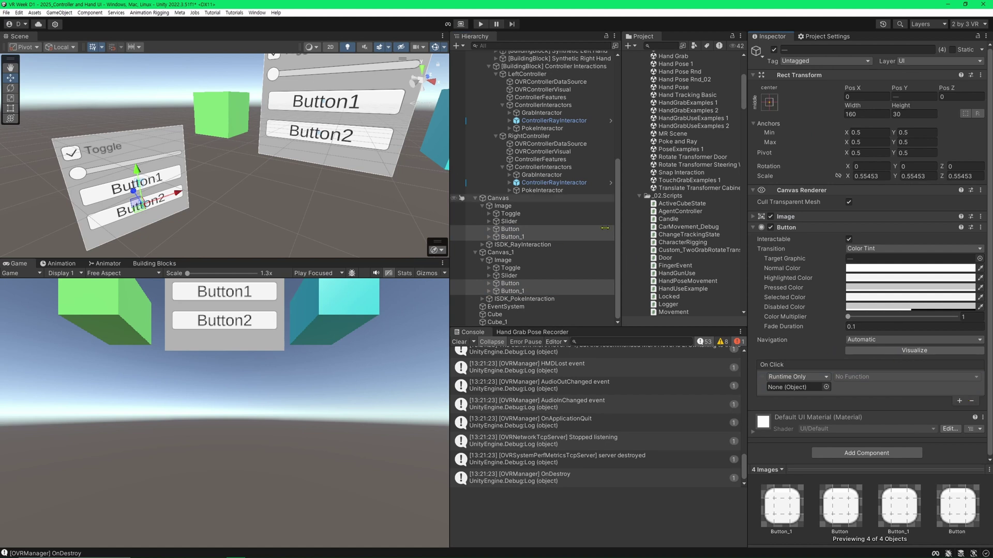
pyautogui.scroll(5, 537, 286)
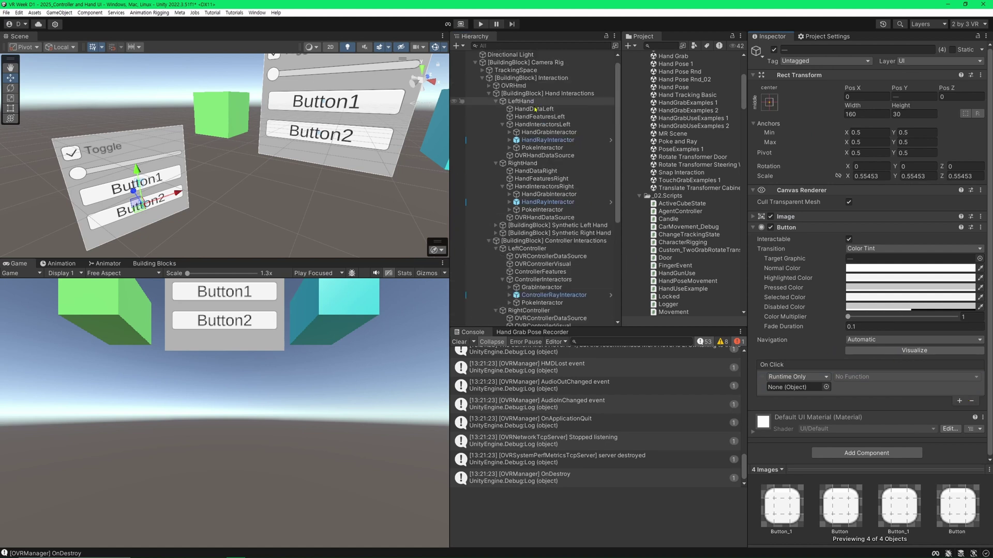
# Step: Create a new empty GameObject from the Hierarchy's + menu
pyautogui.click(475, 69)
pyautogui.click(457, 46)
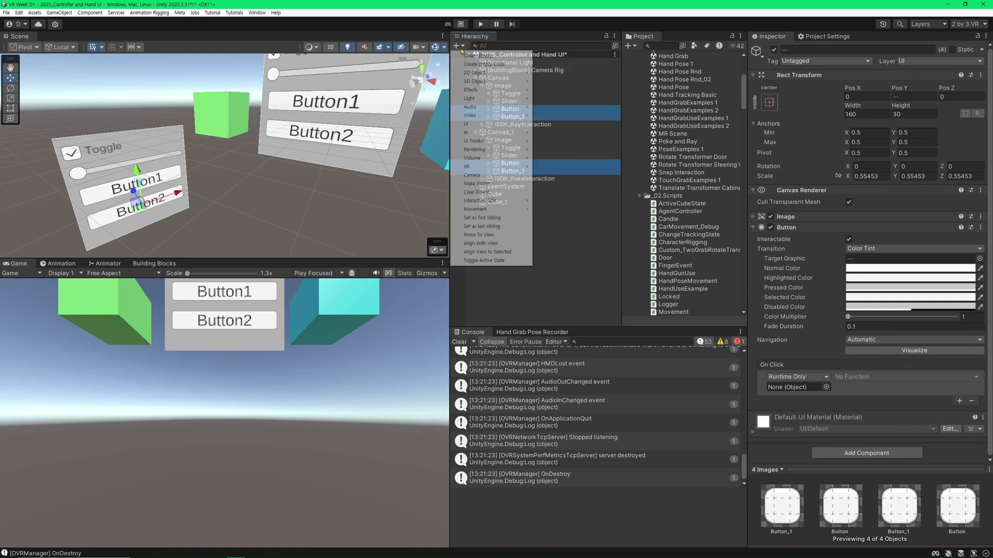
pyautogui.click(481, 55)
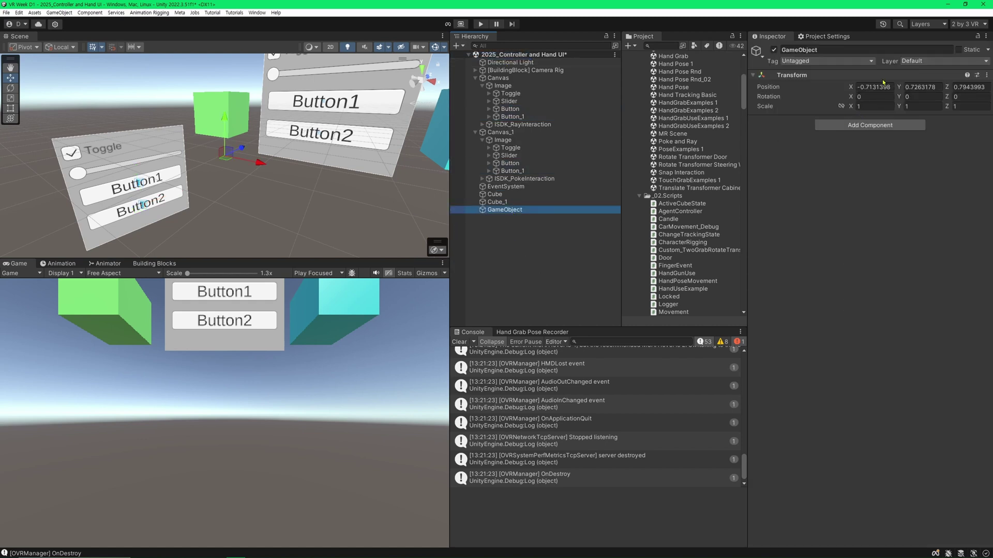
# Step: Reset the new object to the origin and add ActiveCubeState with Cube as greenCube, Cube_1 as blueCube
pyautogui.rightClick(844, 76)
pyautogui.click(859, 80)
pyautogui.scroll(1, 692, 243)
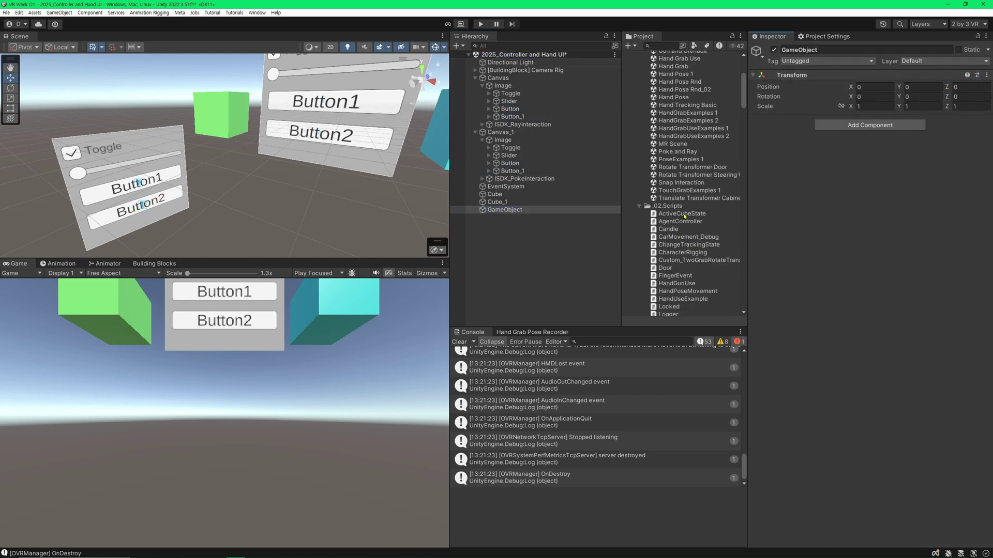
pyautogui.moveTo(668, 216); pyautogui.dragTo(857, 277)
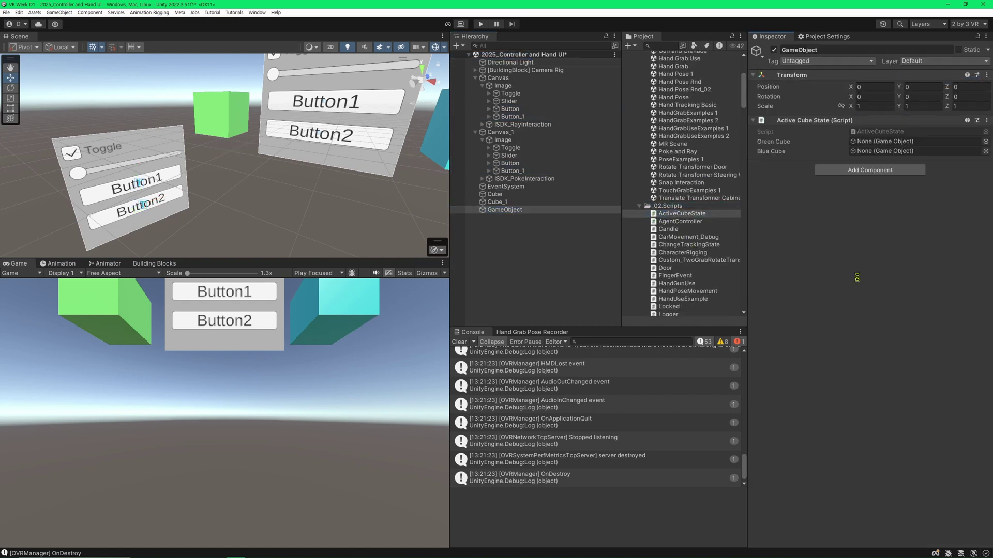
pyautogui.moveTo(494, 194); pyautogui.dragTo(899, 145)
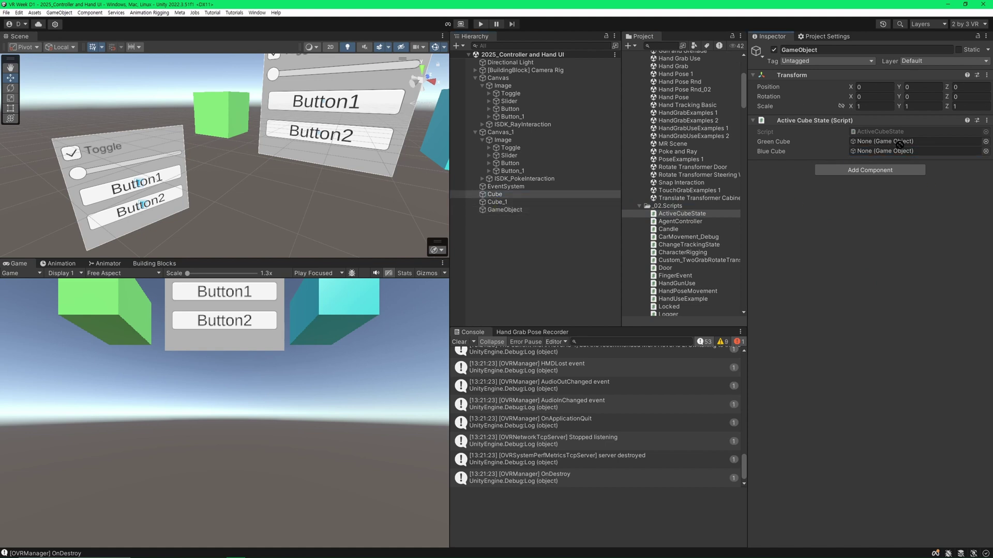
pyautogui.moveTo(505, 202); pyautogui.dragTo(916, 145)
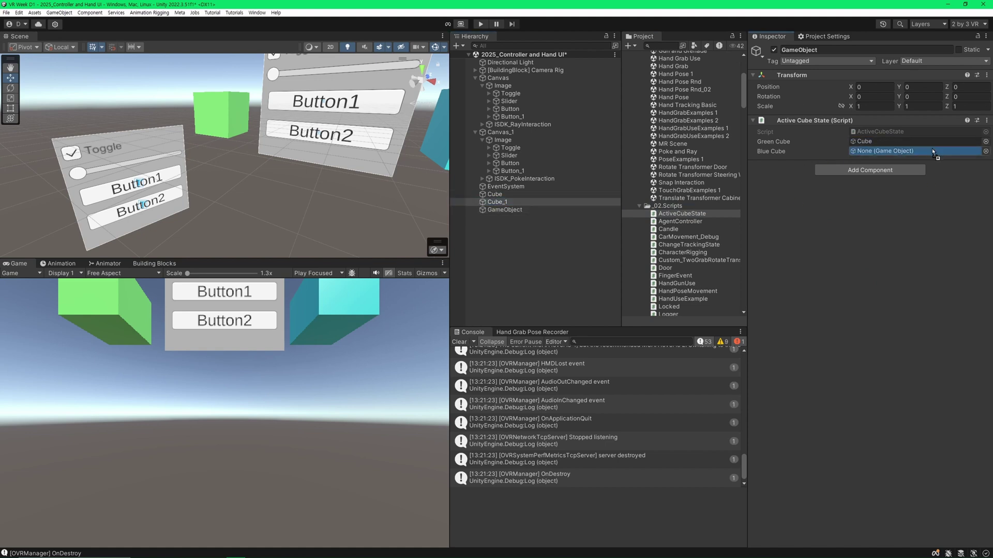
# Step: Select Button and Button_1 on both the ray and poke canvases
pyautogui.click(517, 194)
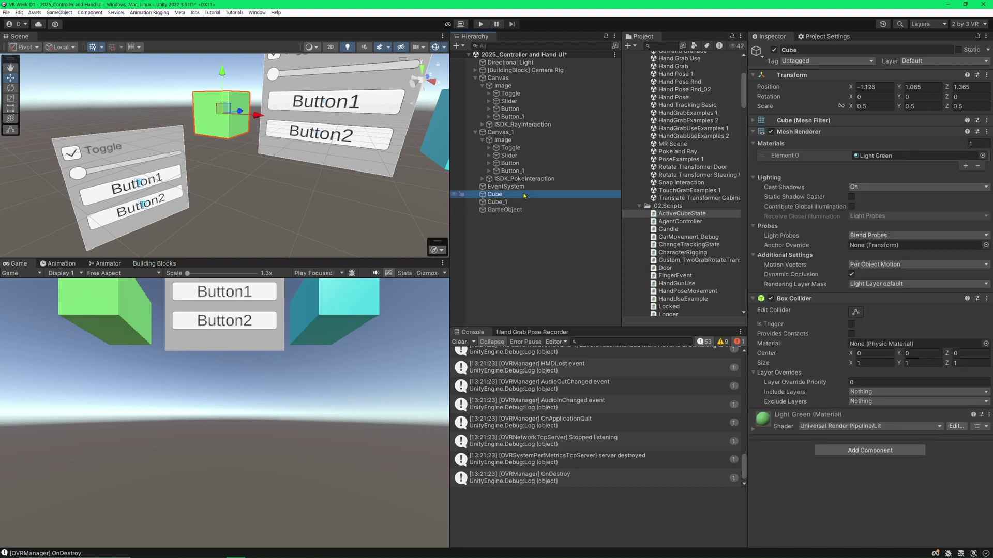
pyautogui.click(522, 202)
pyautogui.keyDown('ctrl'); pyautogui.click(532, 200); pyautogui.keyUp('ctrl')
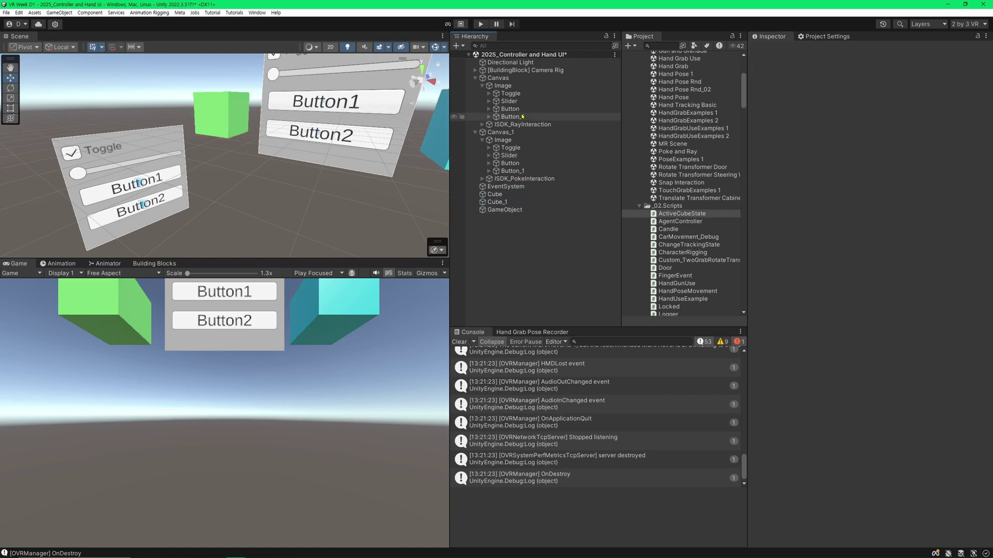
pyautogui.click(510, 109)
pyautogui.keyDown('ctrl'); pyautogui.click(512, 116); pyautogui.keyUp('ctrl')
pyautogui.keyDown('ctrl'); pyautogui.click(510, 163); pyautogui.keyUp('ctrl')
pyautogui.keyDown('ctrl'); pyautogui.click(526, 178); pyautogui.keyUp('ctrl')
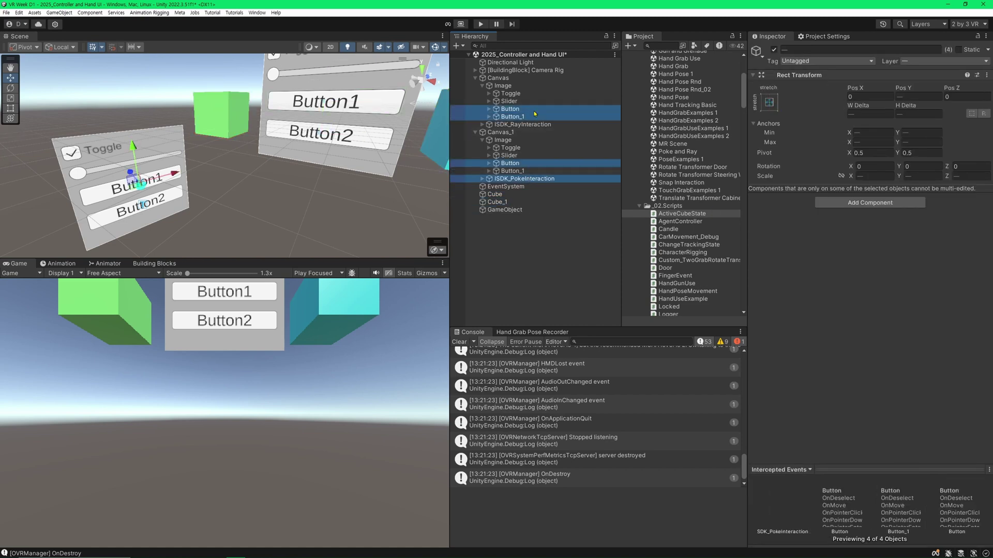
pyautogui.keyDown('ctrl'); pyautogui.click(527, 178); pyautogui.keyUp('ctrl')
pyautogui.keyDown('ctrl'); pyautogui.click(512, 171); pyautogui.keyUp('ctrl')
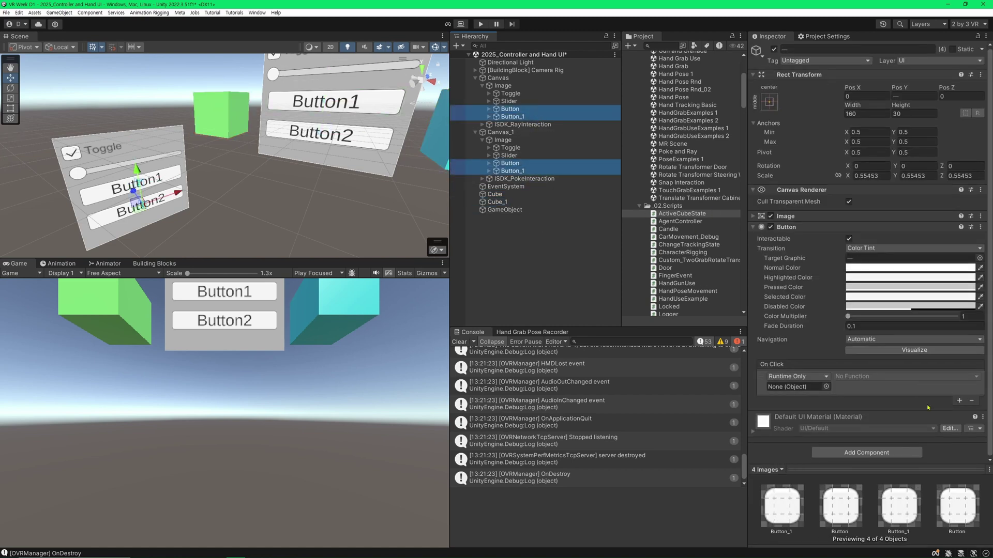
# Step: Make the new GameObject the buttons' On Click target calling OnChangeCubeState
pyautogui.click(786, 389)
pyautogui.moveTo(504, 210); pyautogui.dragTo(796, 387)
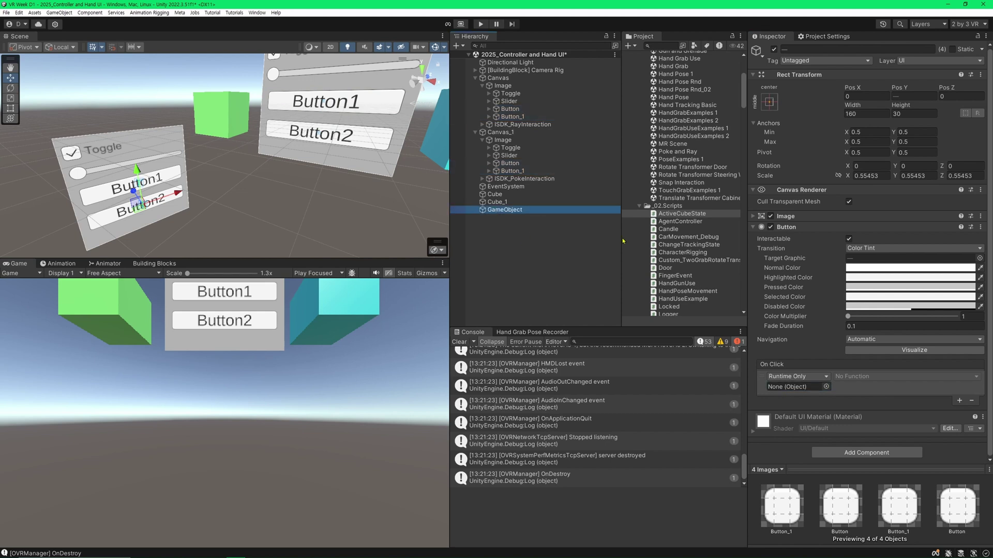
pyautogui.click(879, 377)
pyautogui.moveTo(864, 419)
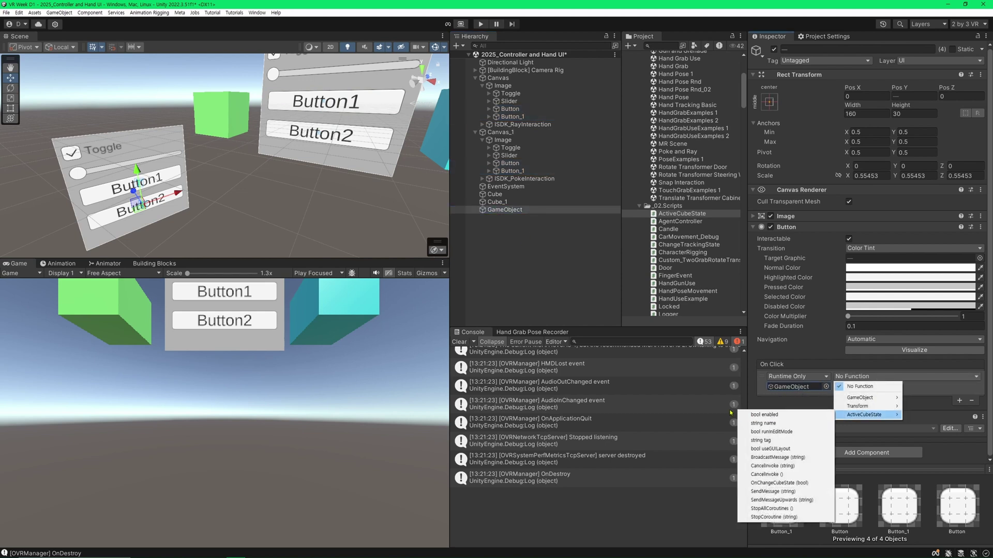
pyautogui.click(778, 483)
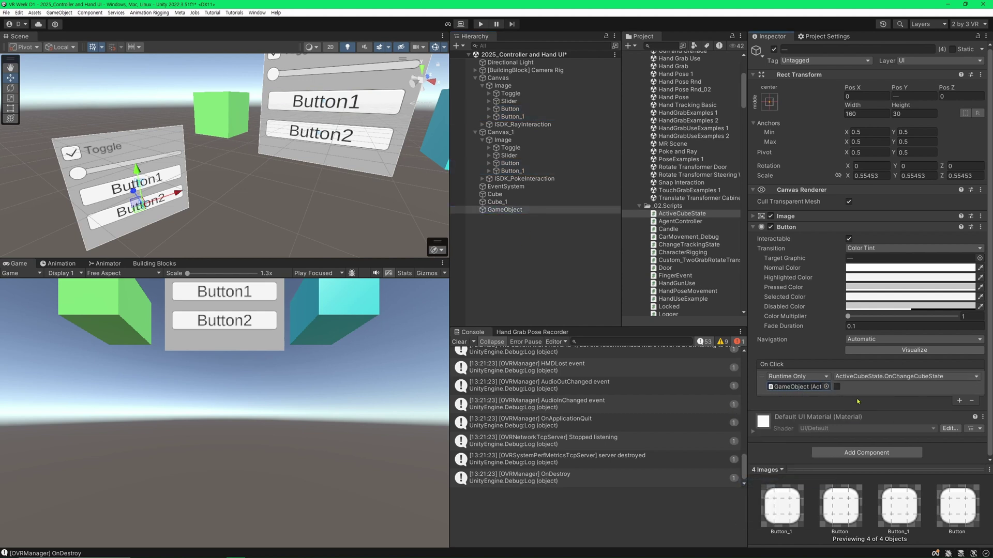
pyautogui.click(599, 209)
pyautogui.write('Active Cube Mana')
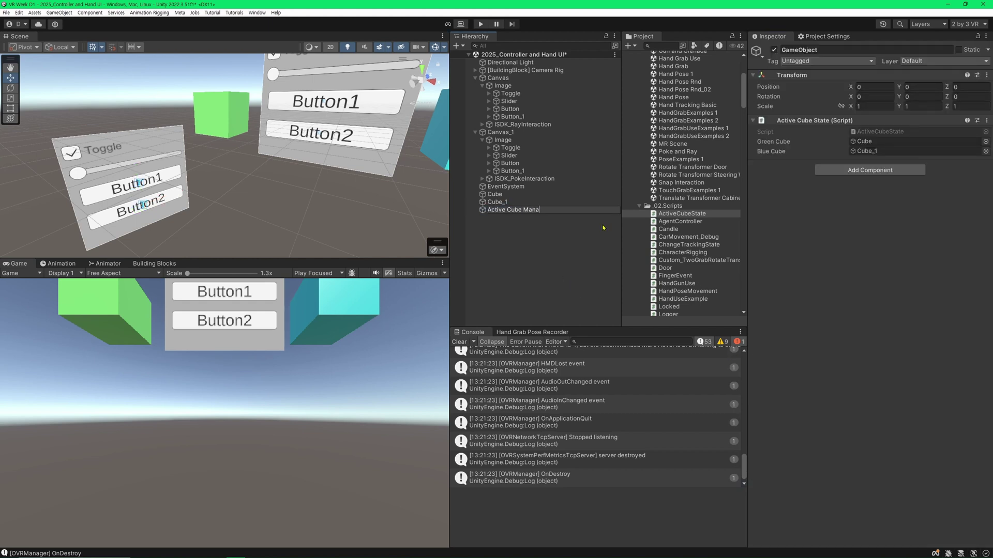
# Step: Name the object Active Cube Manager and check each Button passes true, each Button_1 false
pyautogui.write('ger')
pyautogui.press('Return')
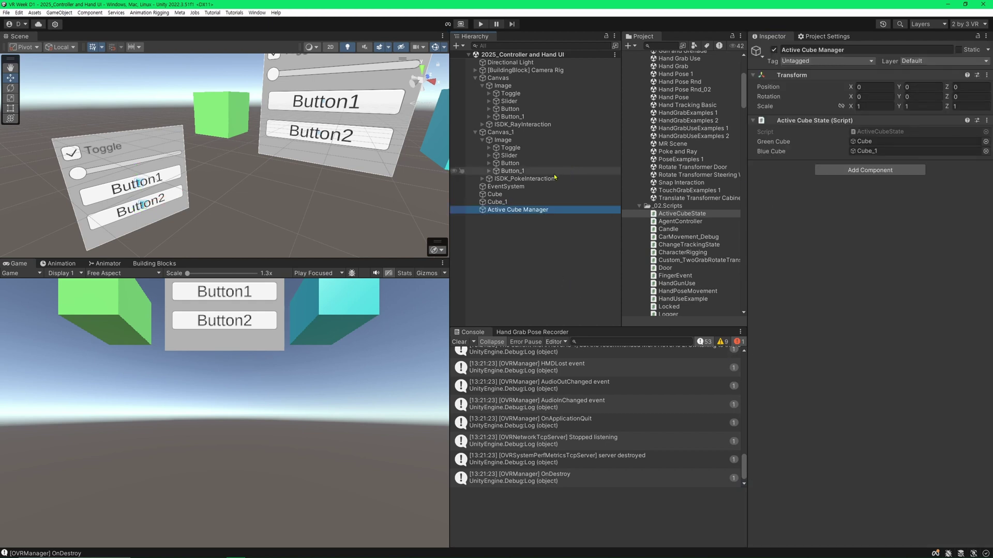
pyautogui.click(512, 109)
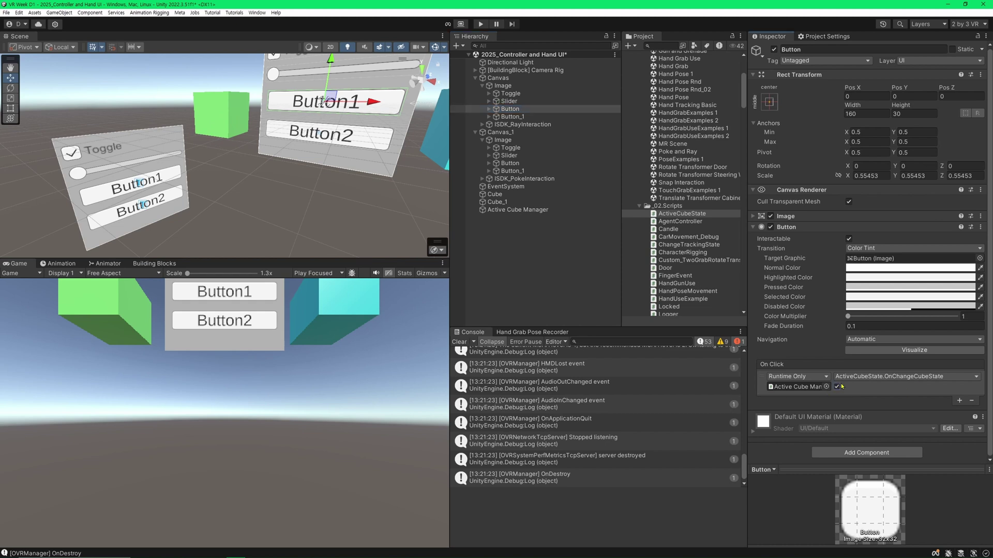
pyautogui.click(323, 143)
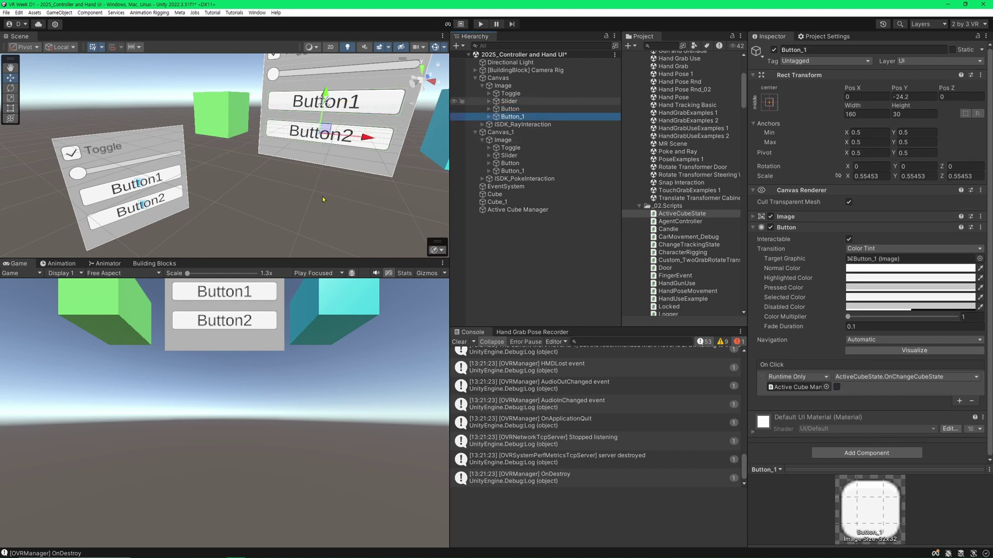
pyautogui.click(505, 163)
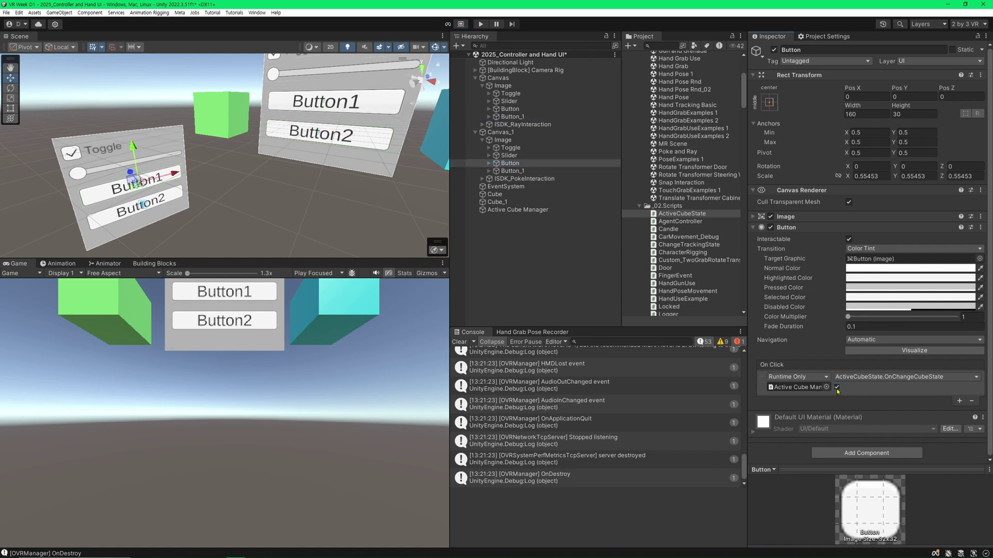
pyautogui.click(509, 171)
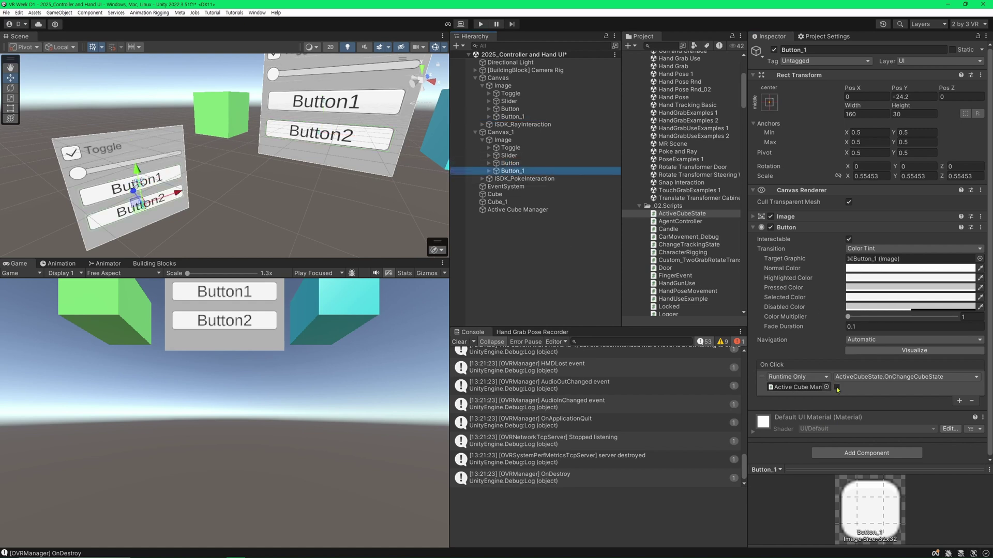
pyautogui.click(558, 297)
pyautogui.scroll(-5, 295, 152)
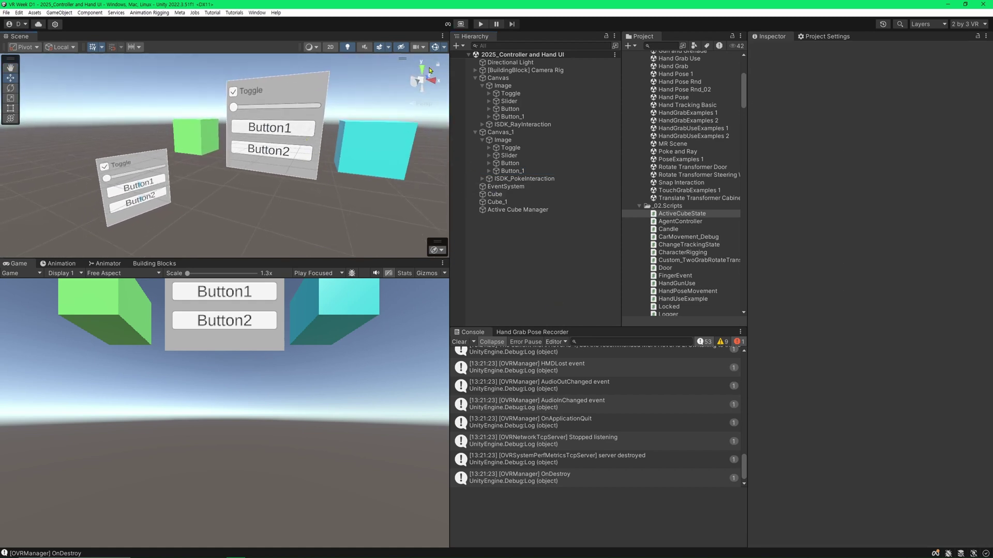
# Step: Enter Play mode to test the canvases and cube toggling
pyautogui.click(479, 24)
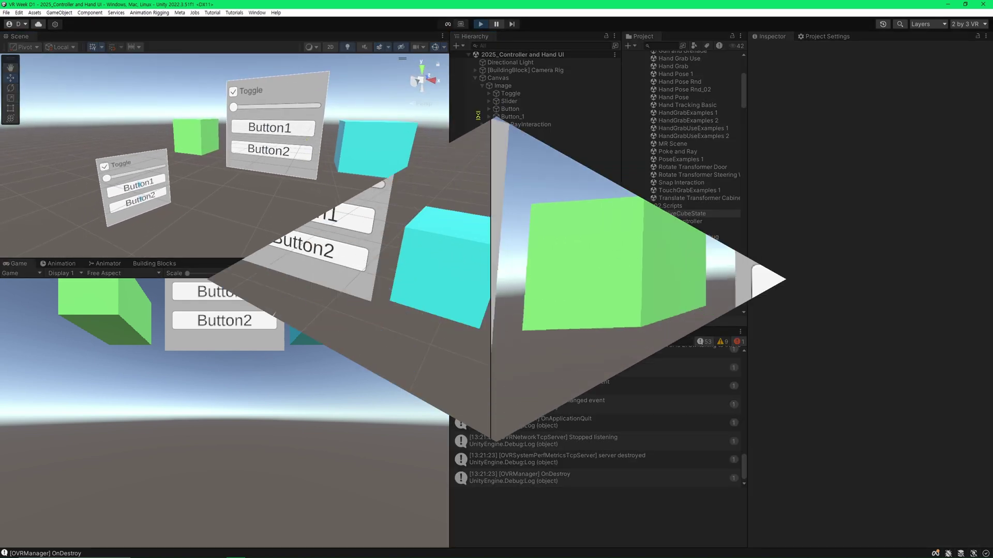